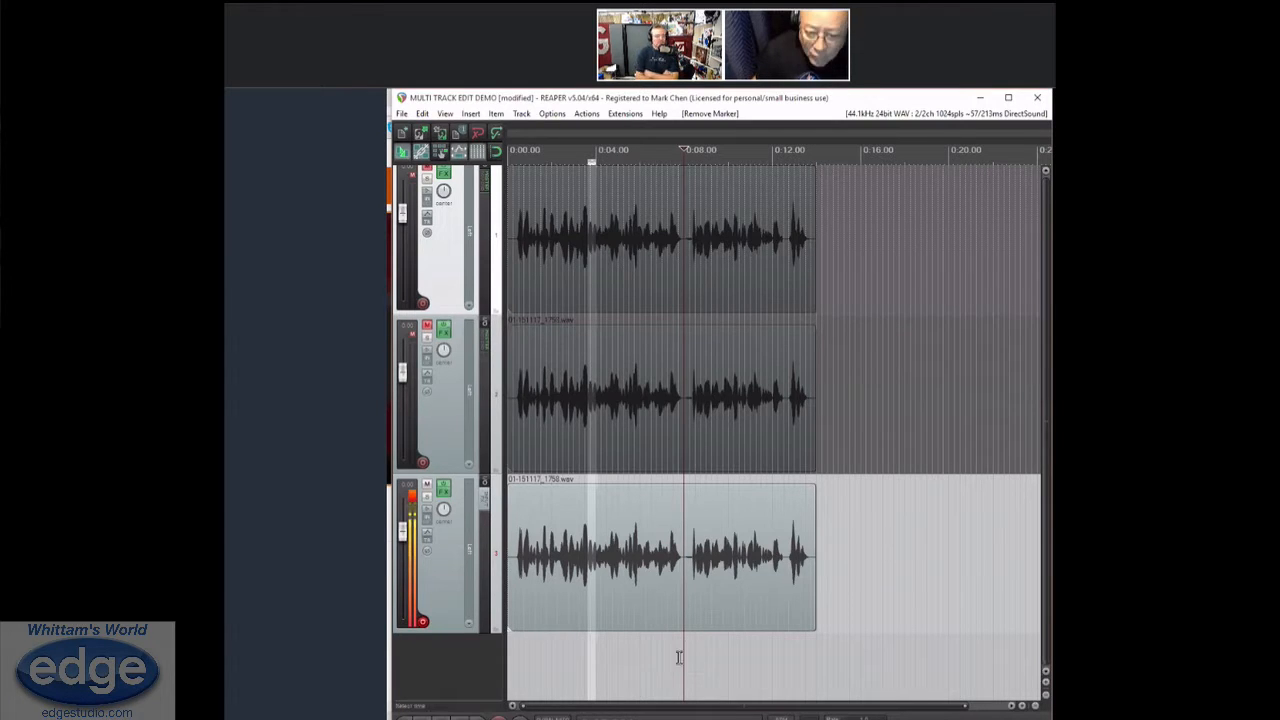
# Deselect all items and split the clips on all three tracks at the pause near 0:08
pyautogui.click(712, 555)
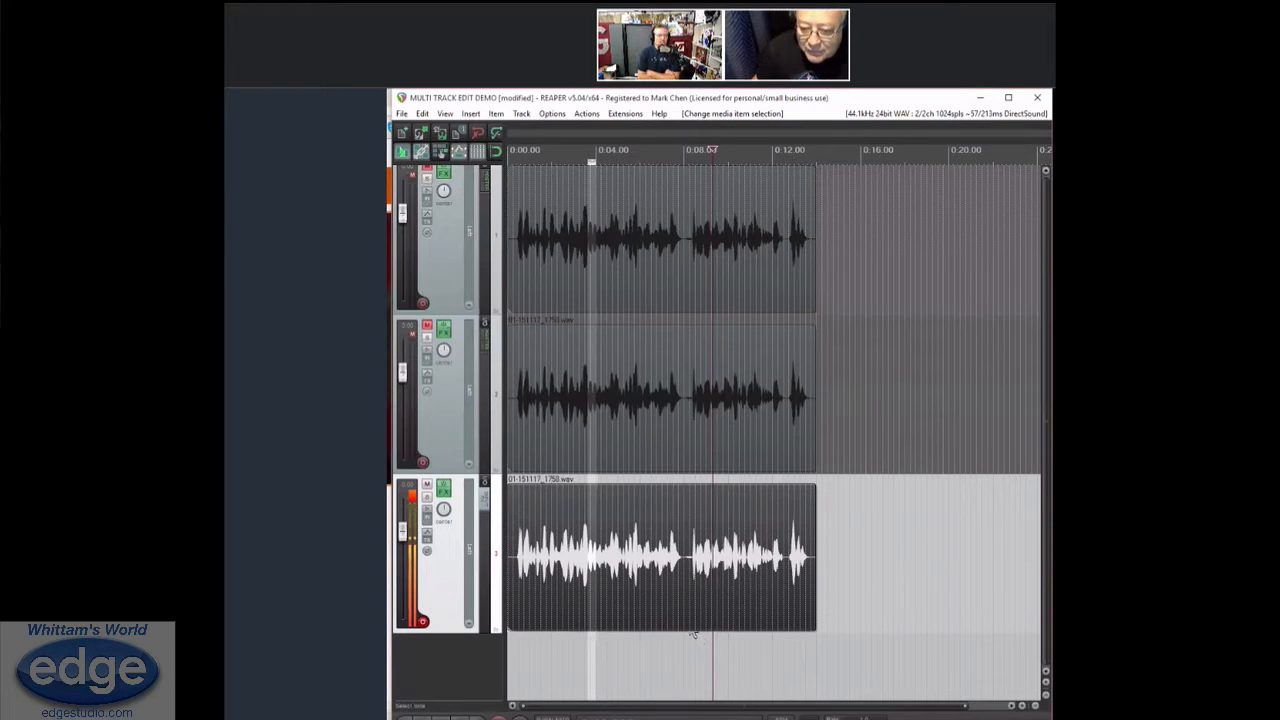
pyautogui.click(684, 668)
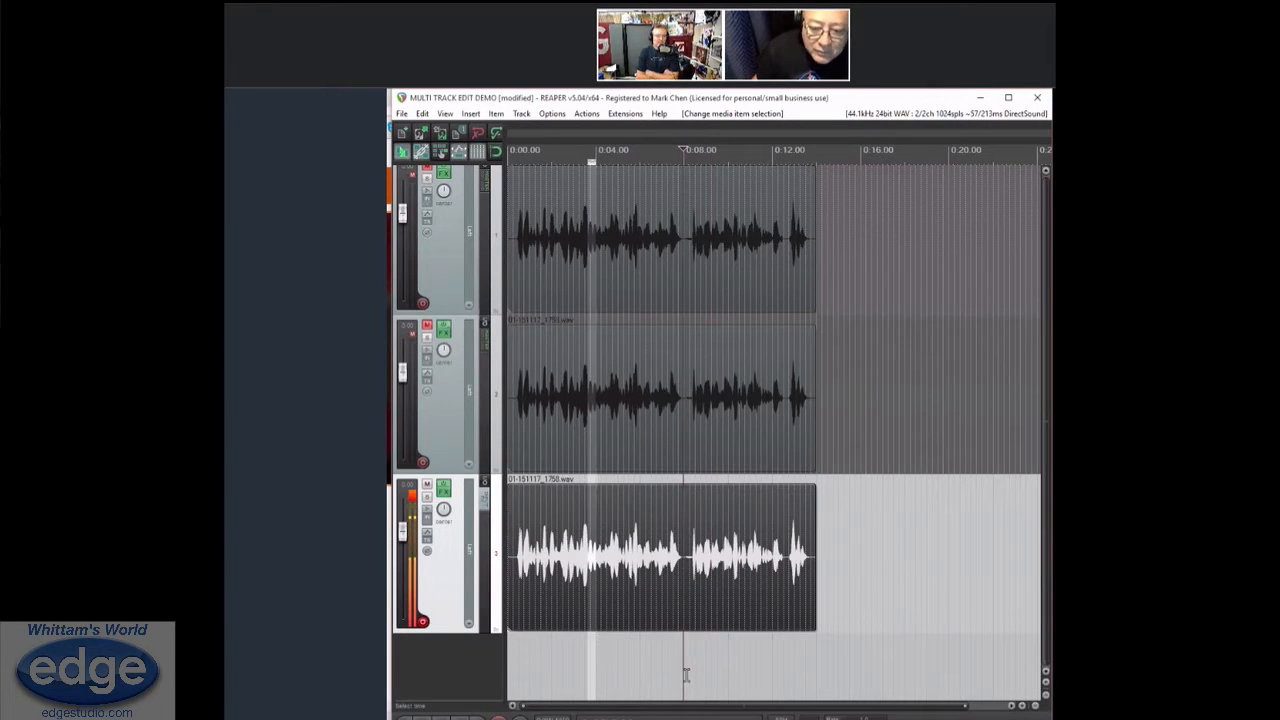
pyautogui.click(686, 674)
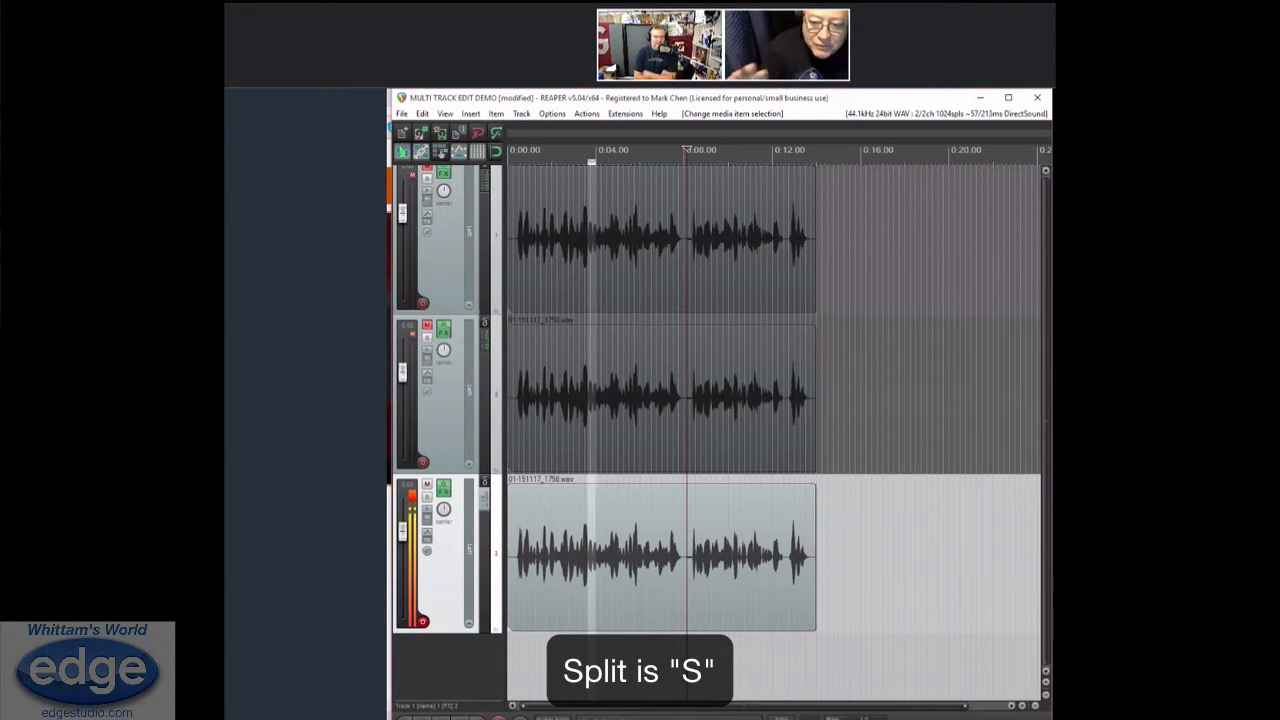
pyautogui.press('s')
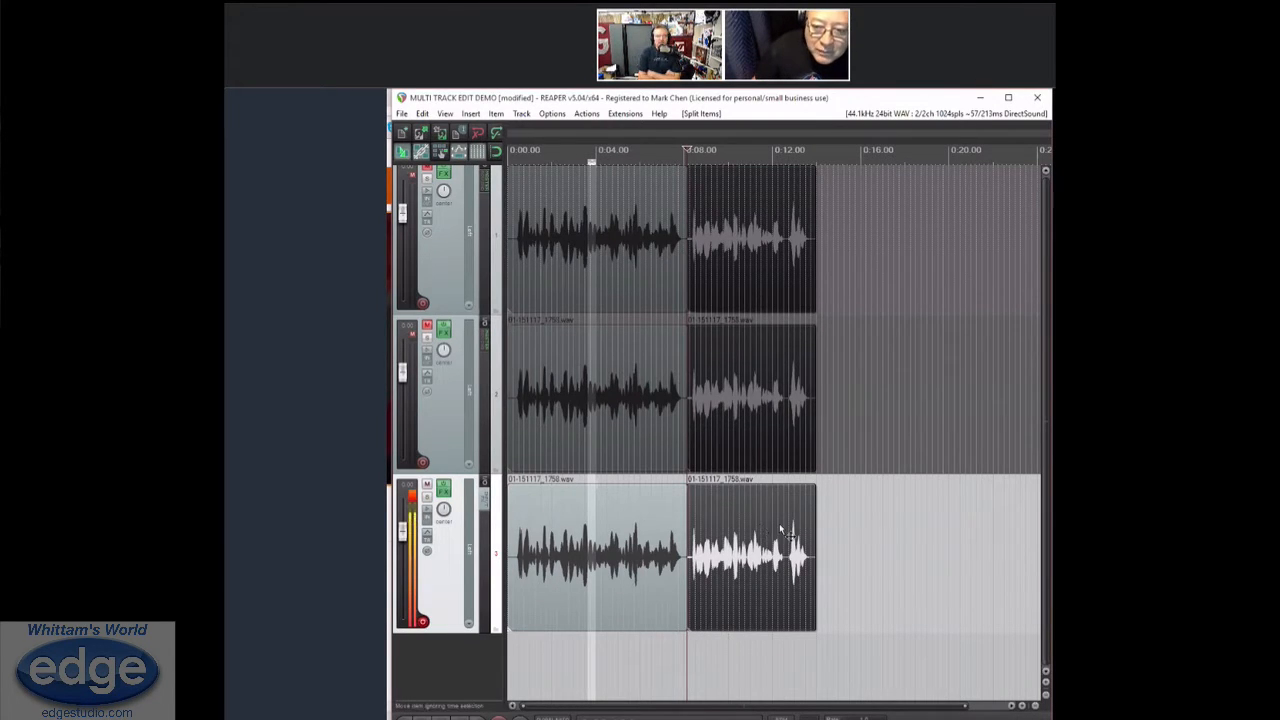
pyautogui.moveTo(825, 536)
pyautogui.mouseDown()
pyautogui.moveTo(1040, 535)
pyautogui.moveTo(823, 560)
pyautogui.mouseUp()
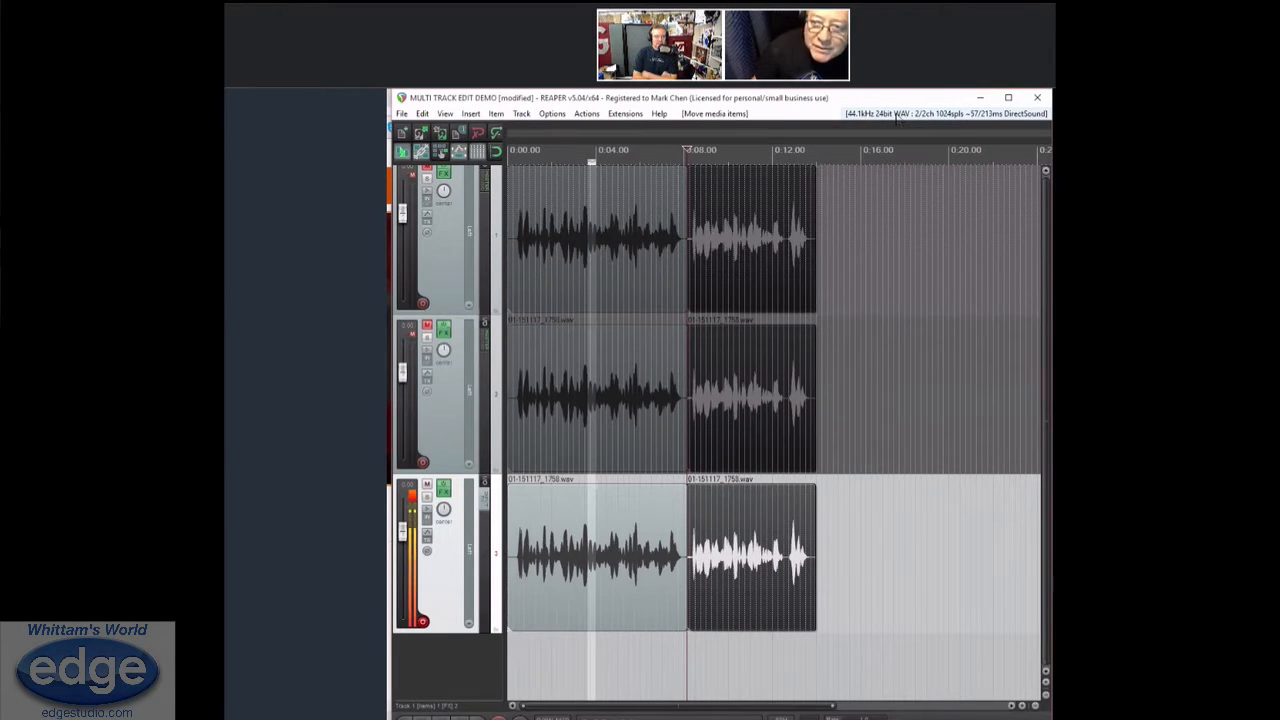
# Open the preferences and view the Editing Behavior settings
pyautogui.click(897, 117)
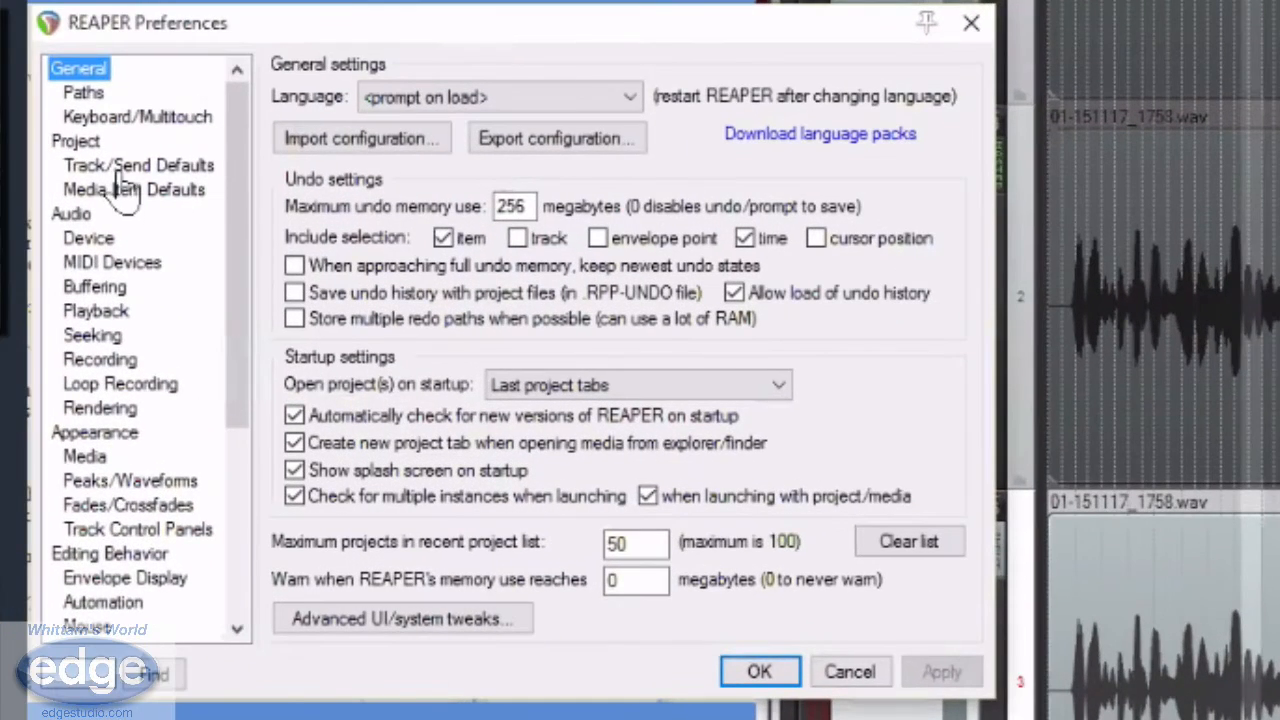
pyautogui.click(142, 556)
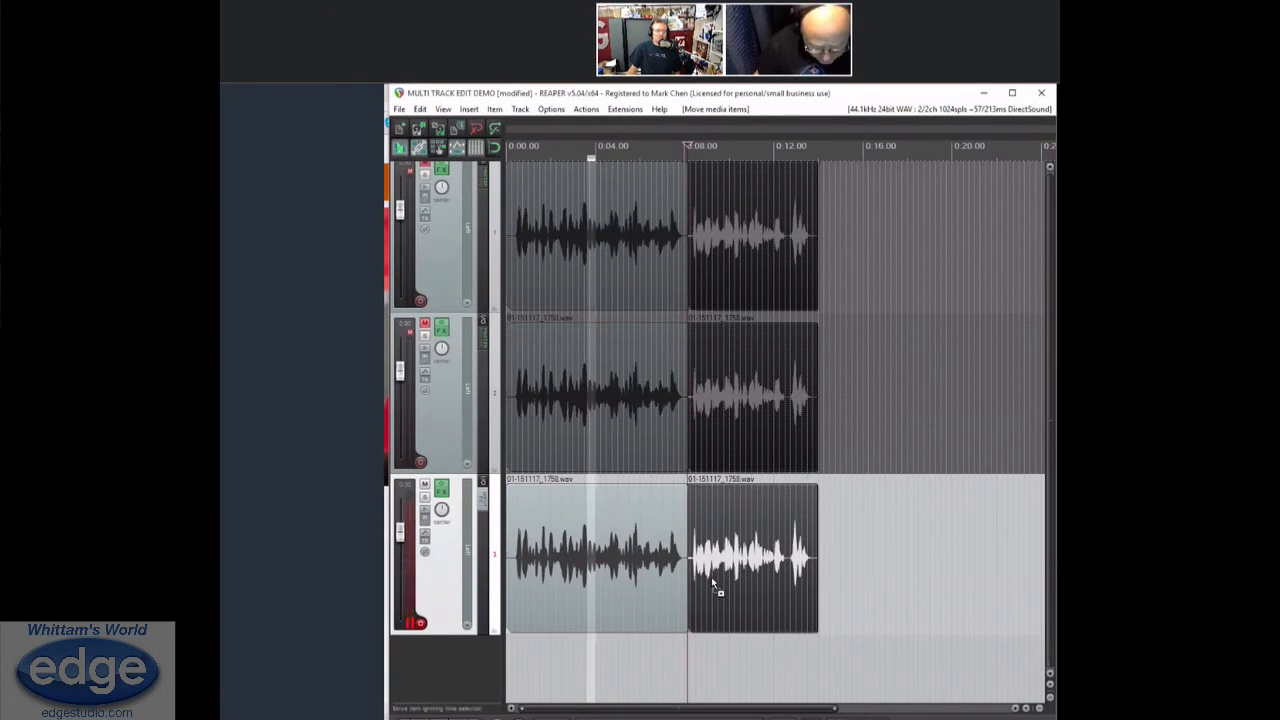
# Select only the third track's clip and try to split it at the pause near 0:08
pyautogui.click(711, 577)
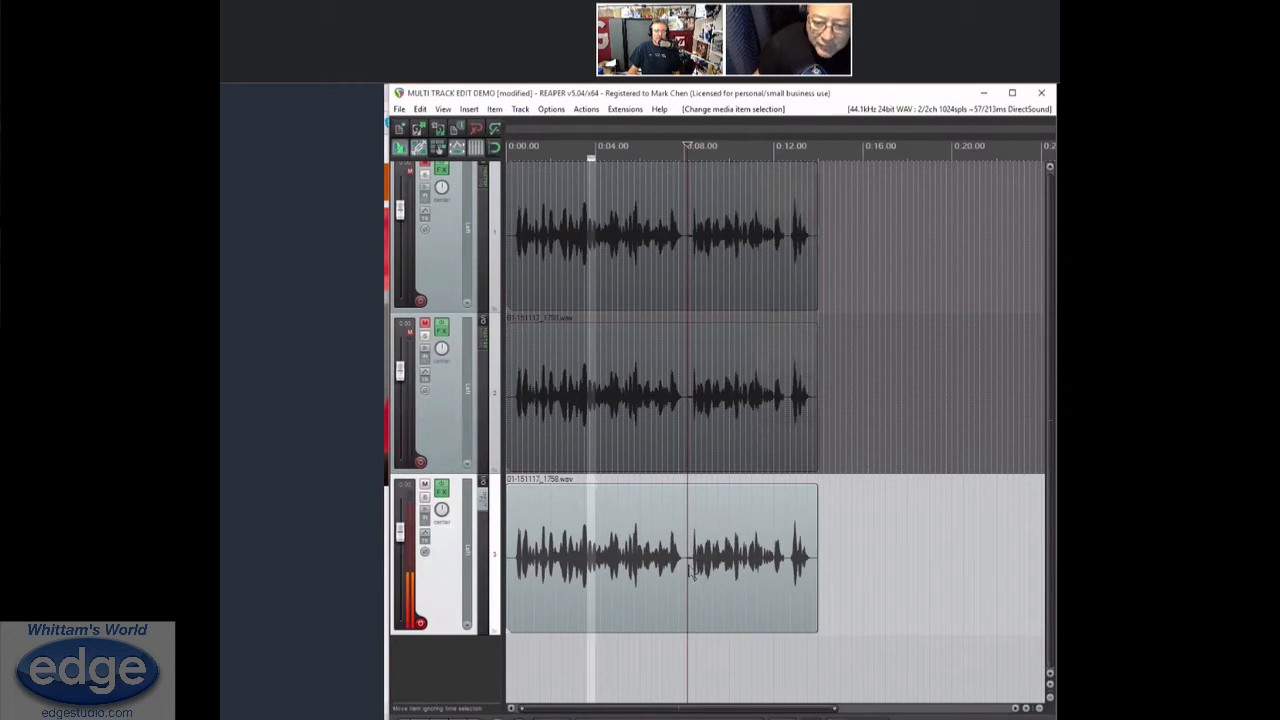
pyautogui.click(678, 668)
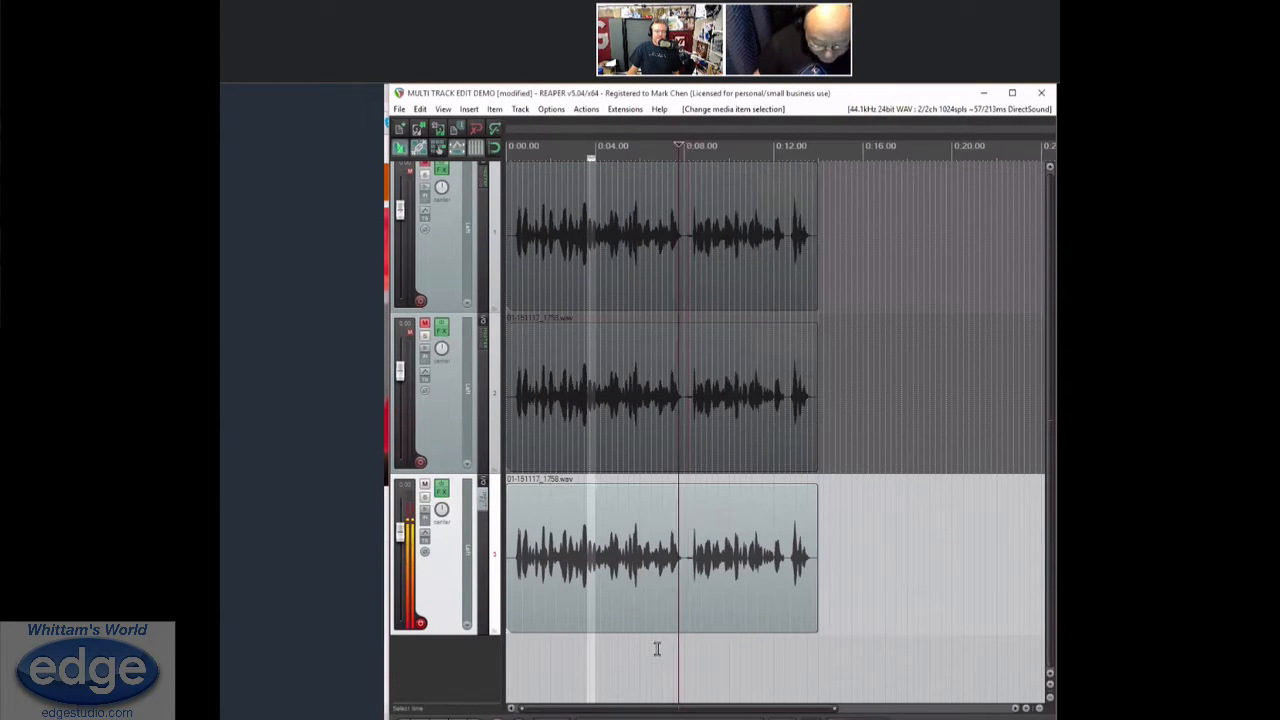
pyautogui.click(698, 546)
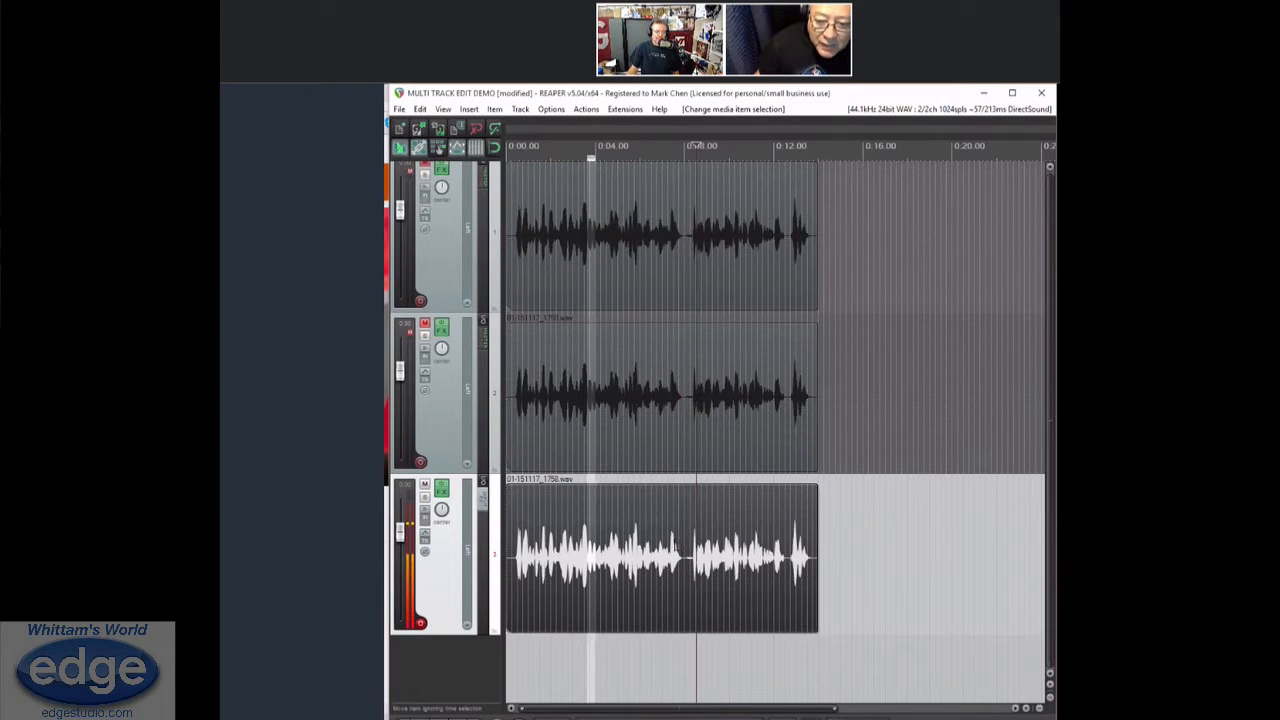
pyautogui.press('s')
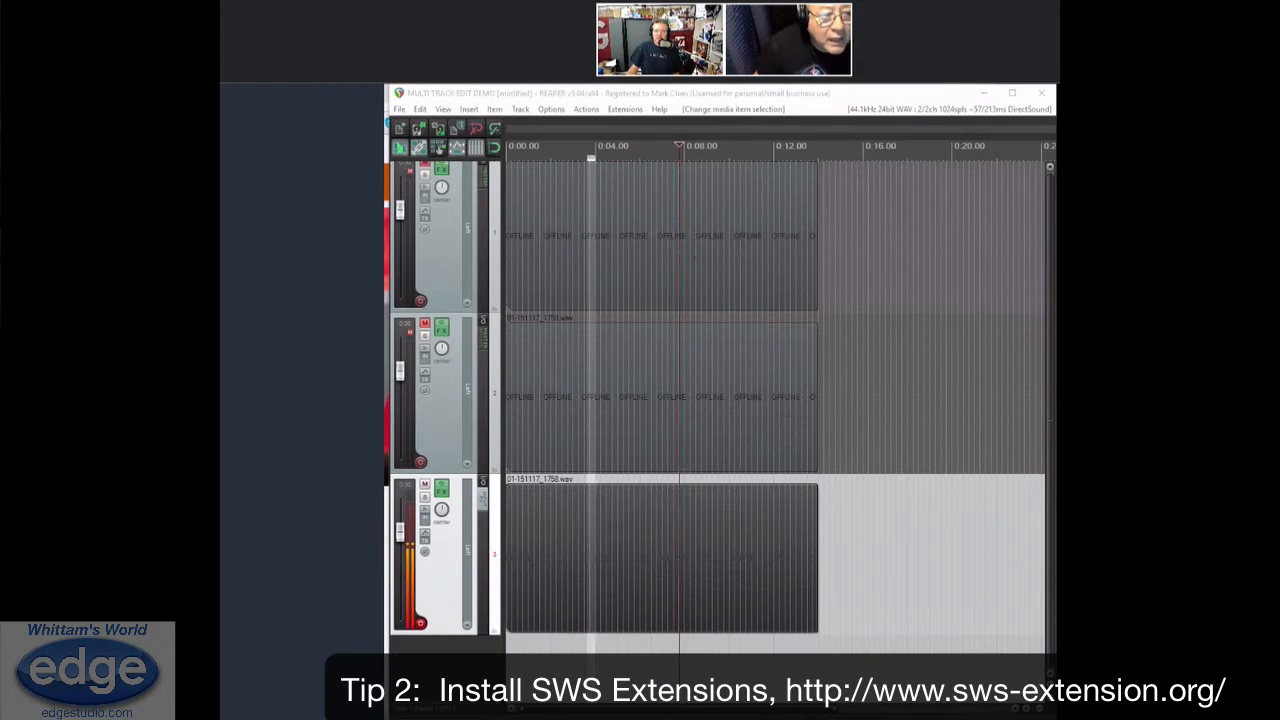
pyautogui.hotkey('alt', 'Tab')
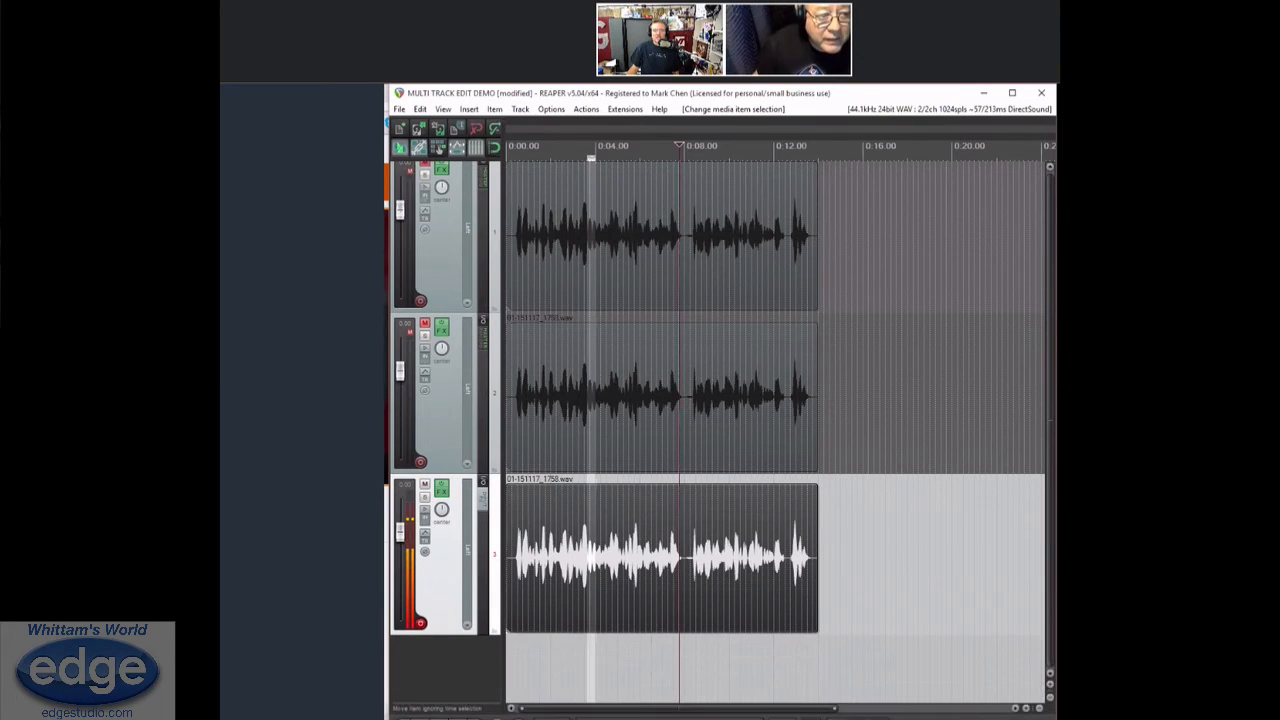
pyautogui.hotkey('alt', 'Tab')
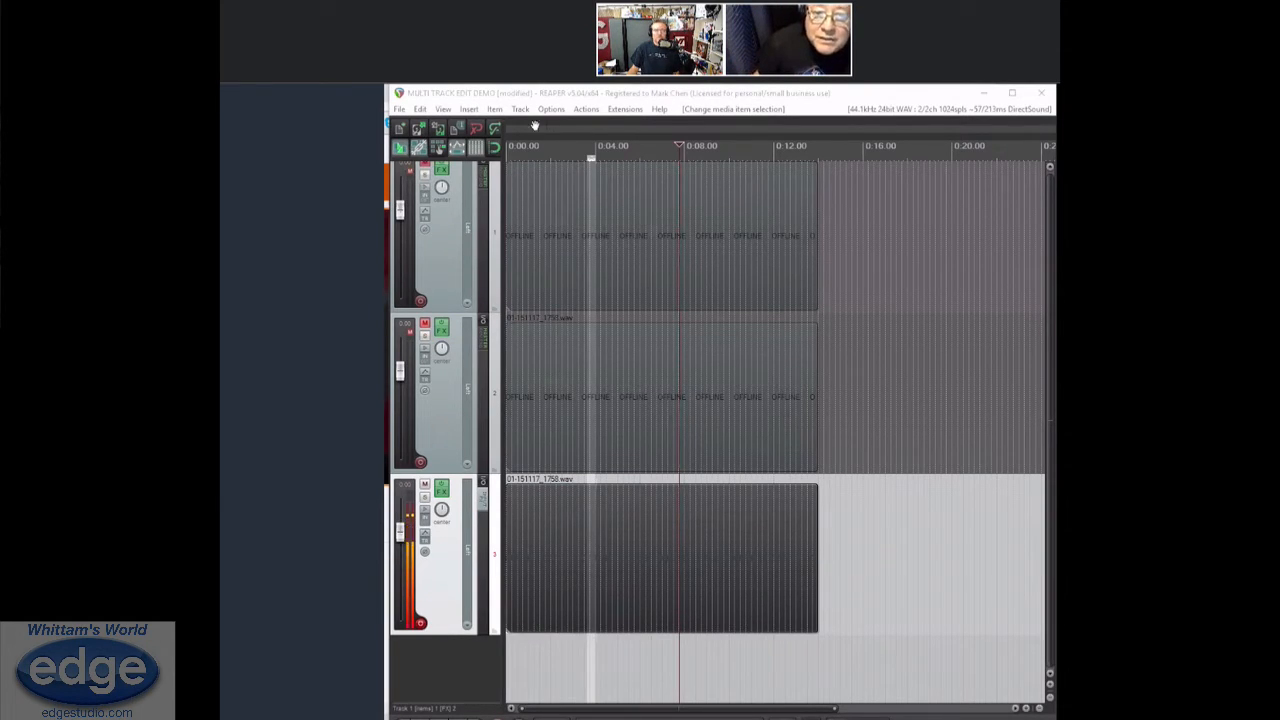
pyautogui.click(594, 96)
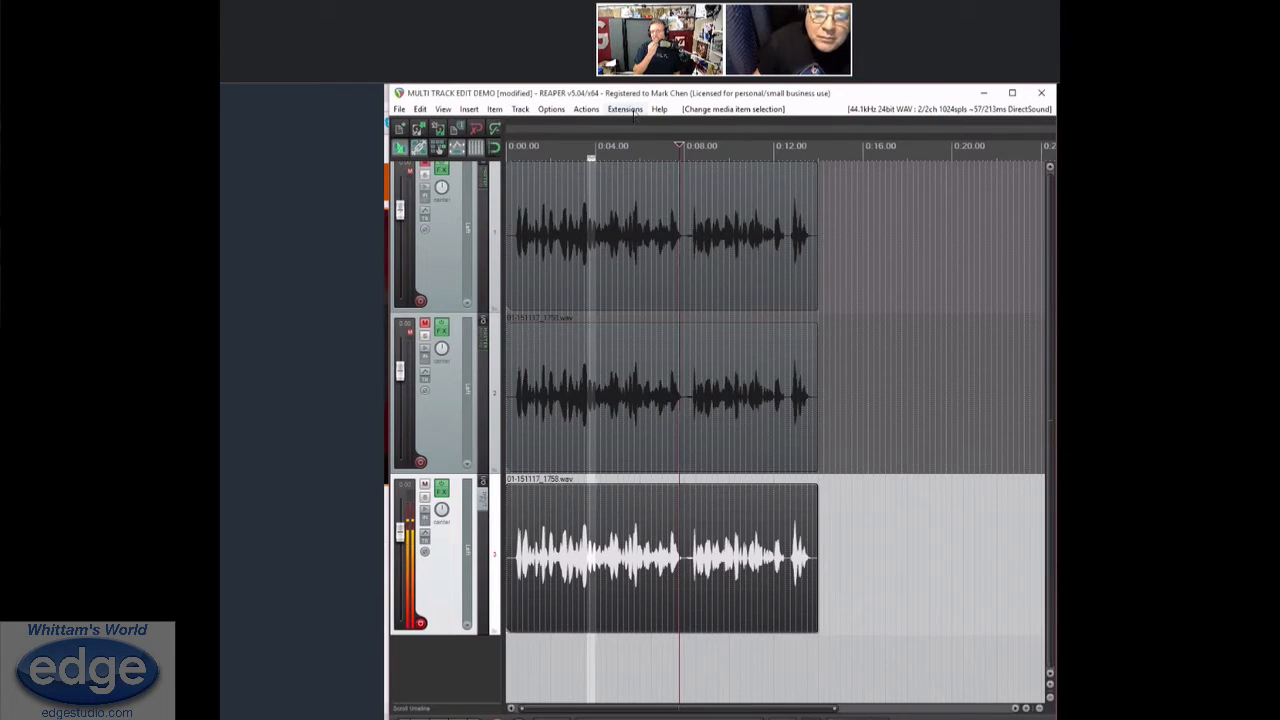
# Enable the SWS option that shows a red ruler while recording
pyautogui.click(626, 109)
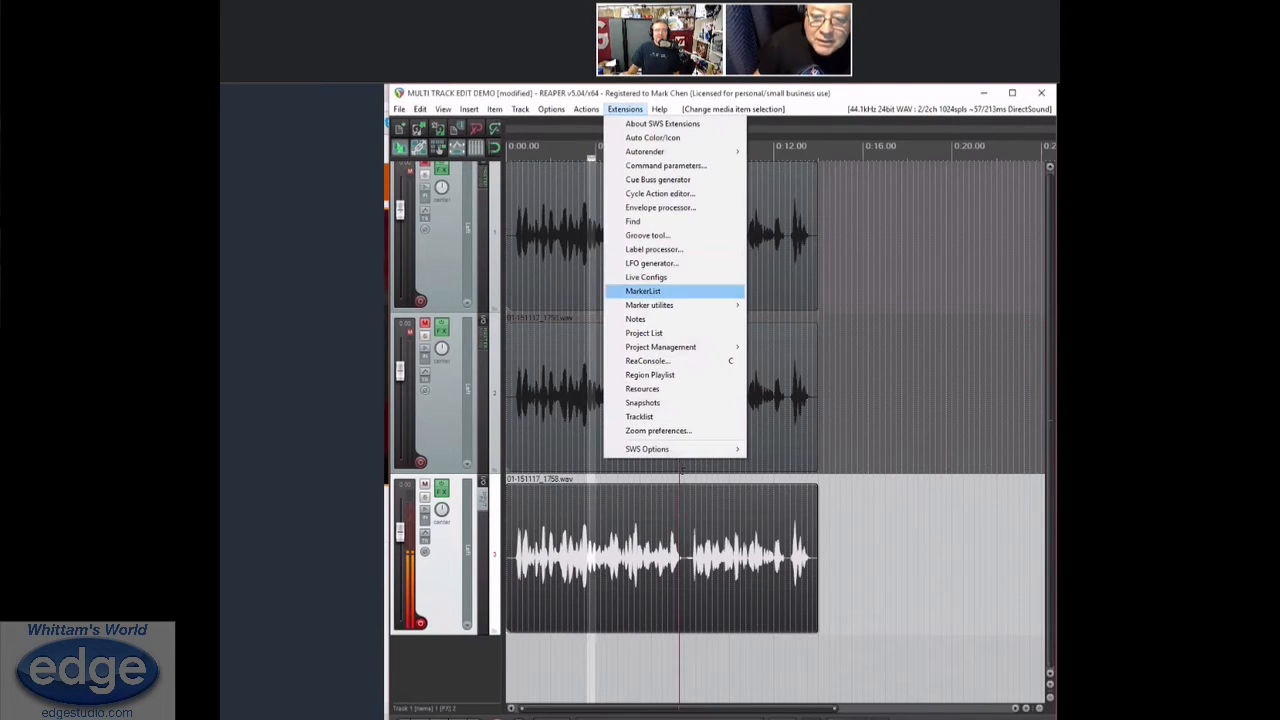
pyautogui.moveTo(690, 450)
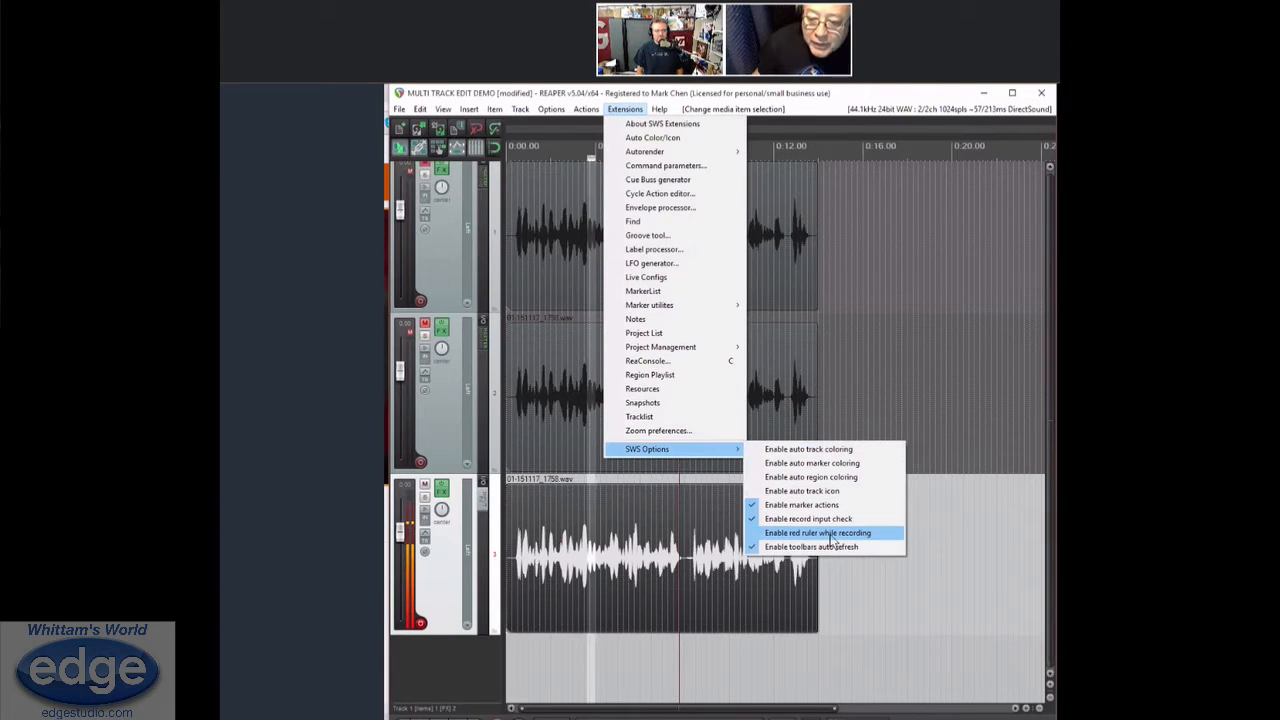
pyautogui.click(831, 537)
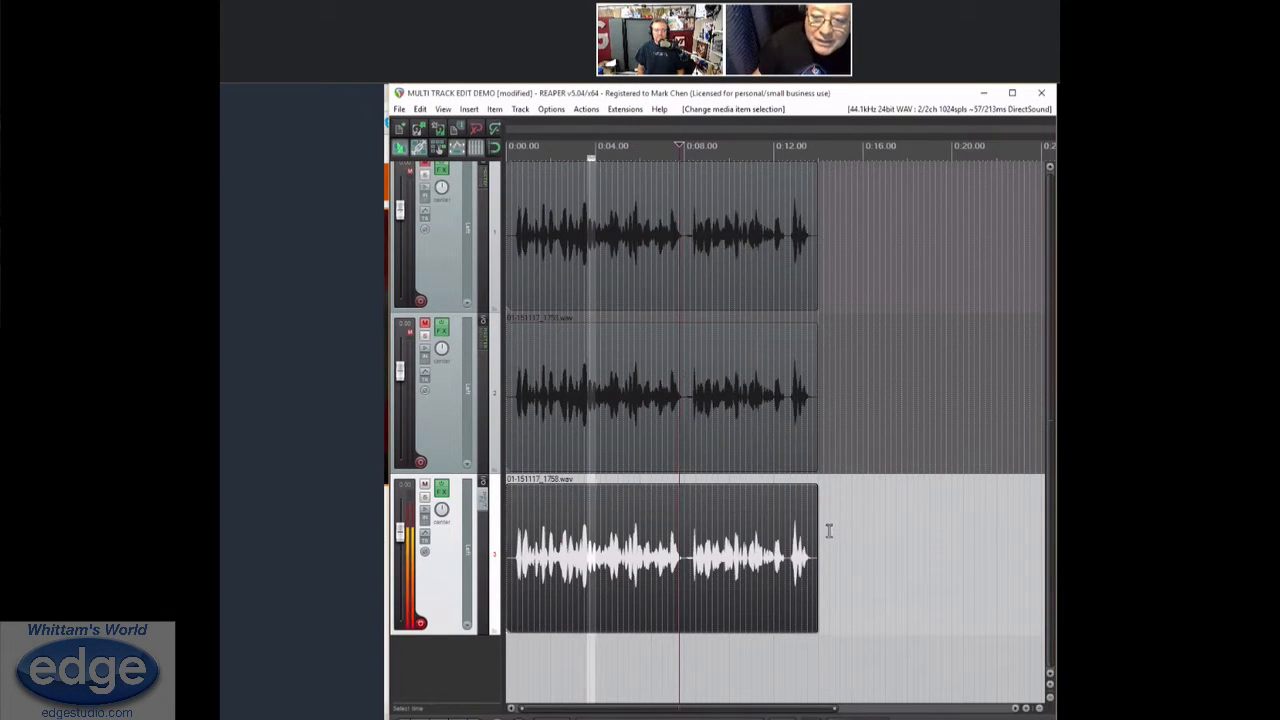
# Record a short clip on the third track from about 0:14, just past the existing clip, and deselect it
pyautogui.click(827, 533)
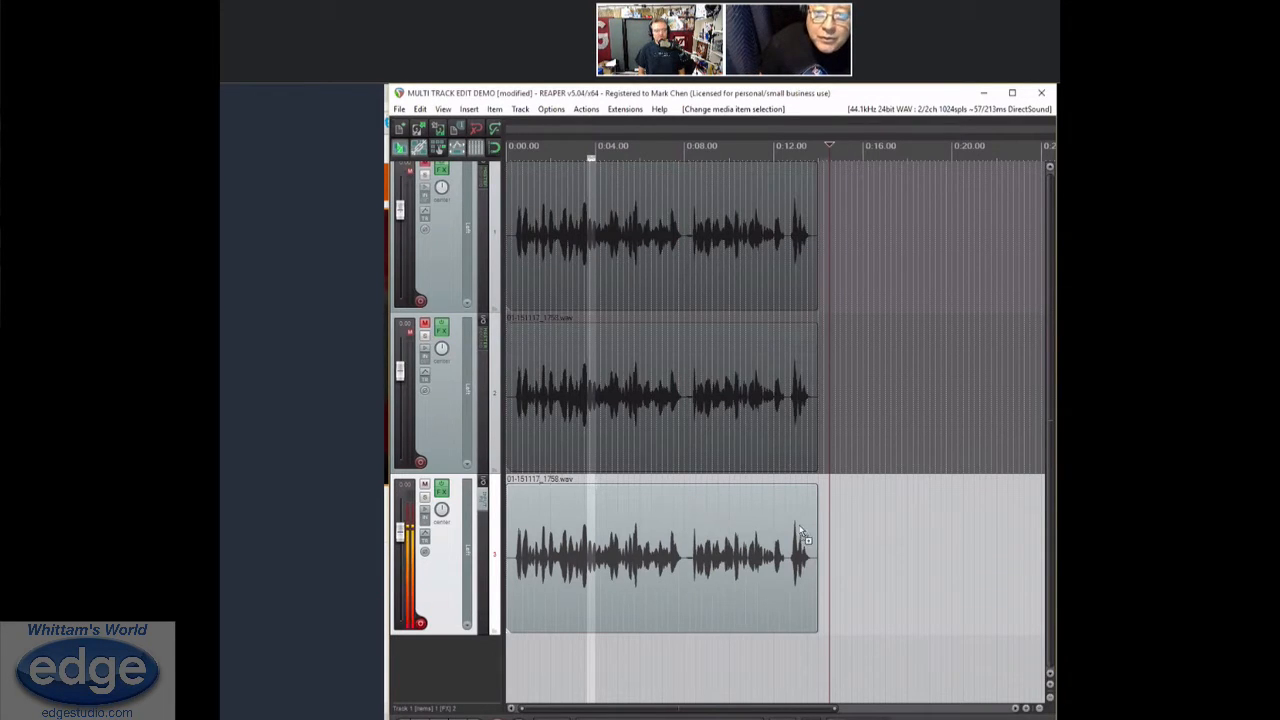
pyautogui.hotkey('ctrl', 'r')
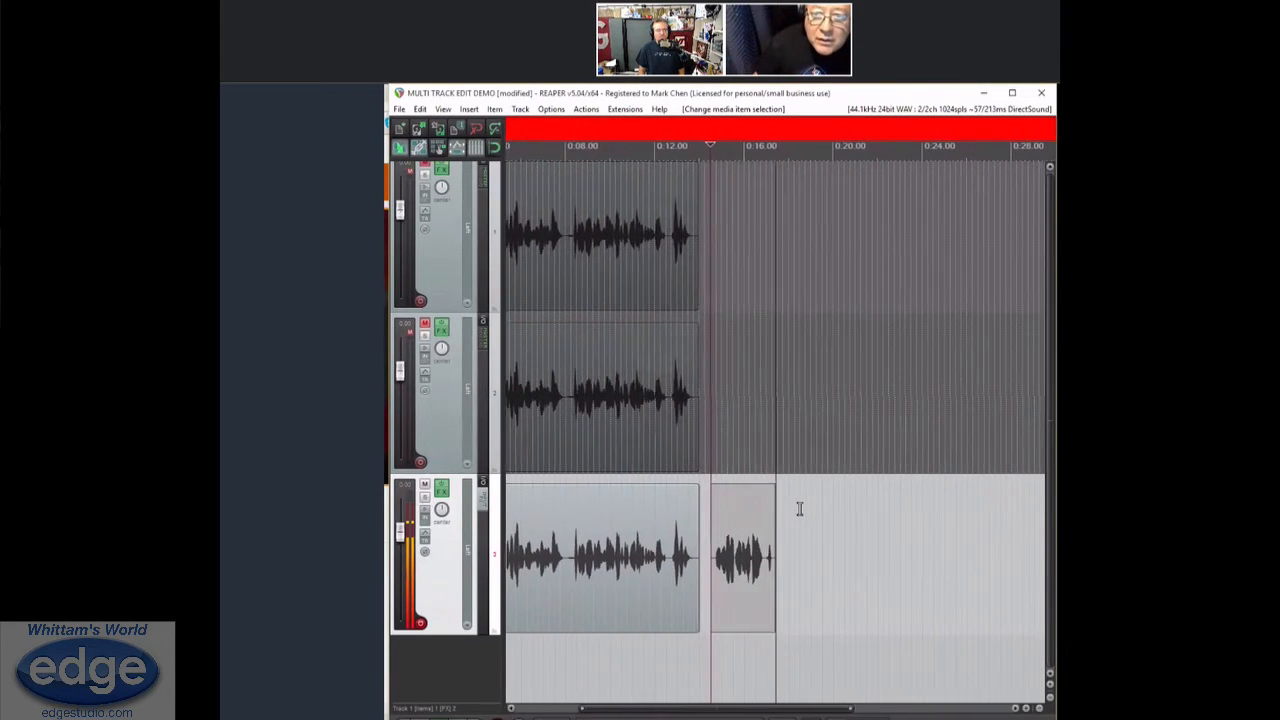
pyautogui.press('space')
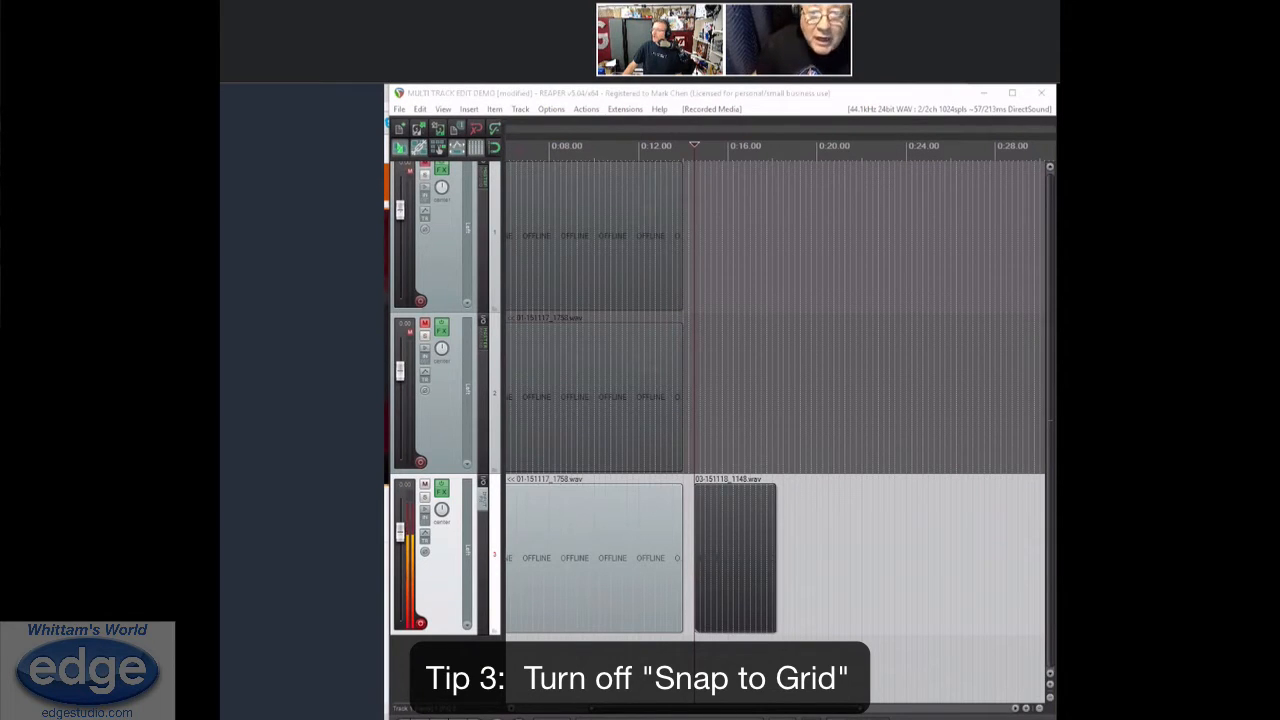
pyautogui.click(865, 506)
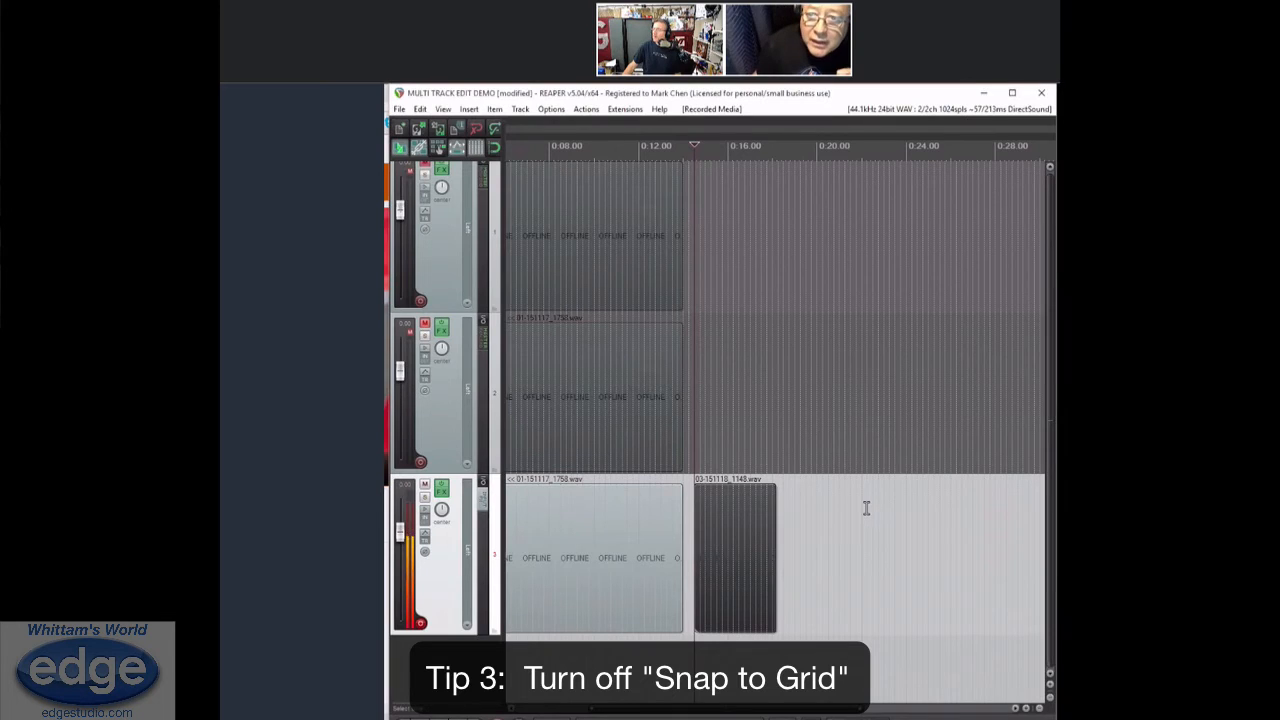
pyautogui.click(813, 489)
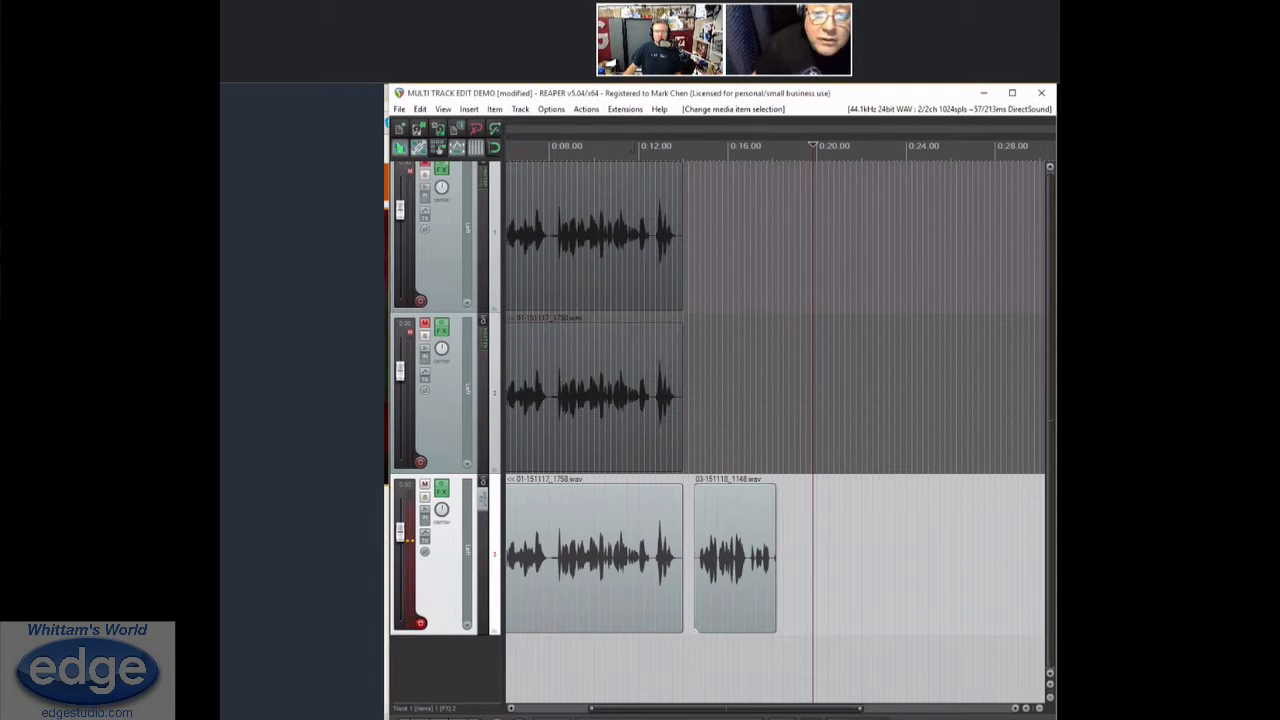
# Enable snapping in the snap/grid options
pyautogui.click(553, 110)
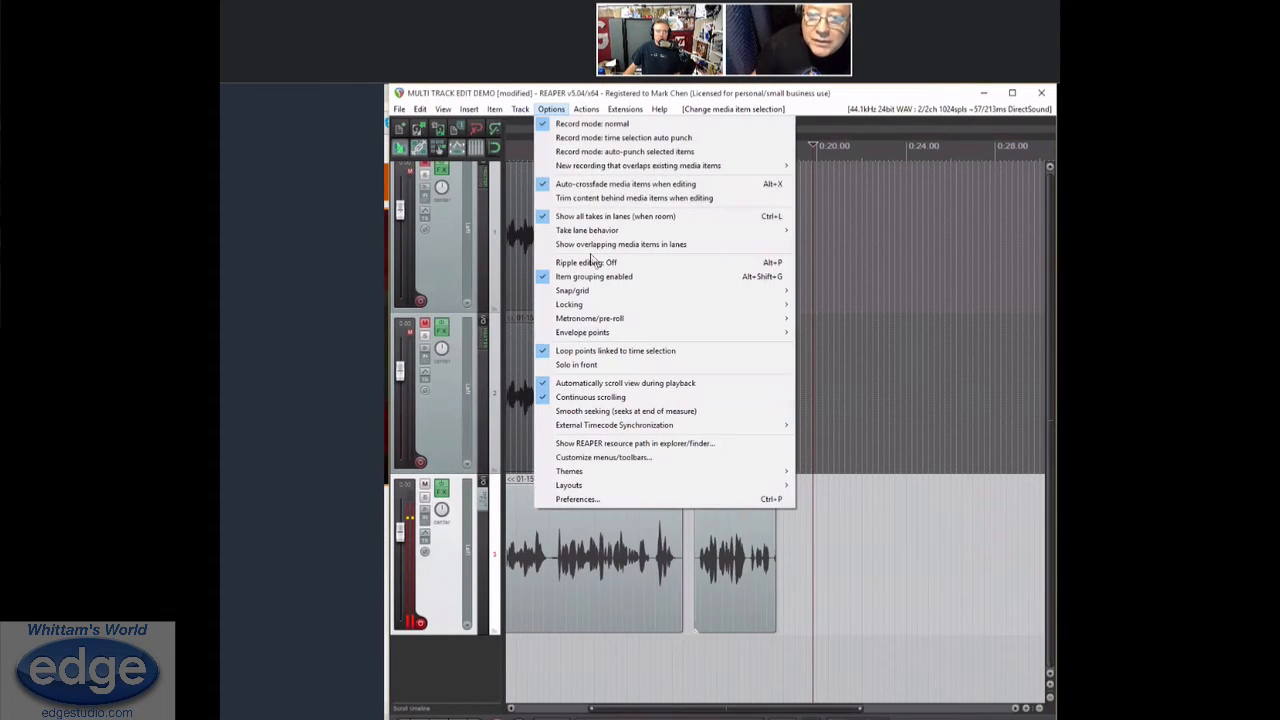
pyautogui.moveTo(712, 291)
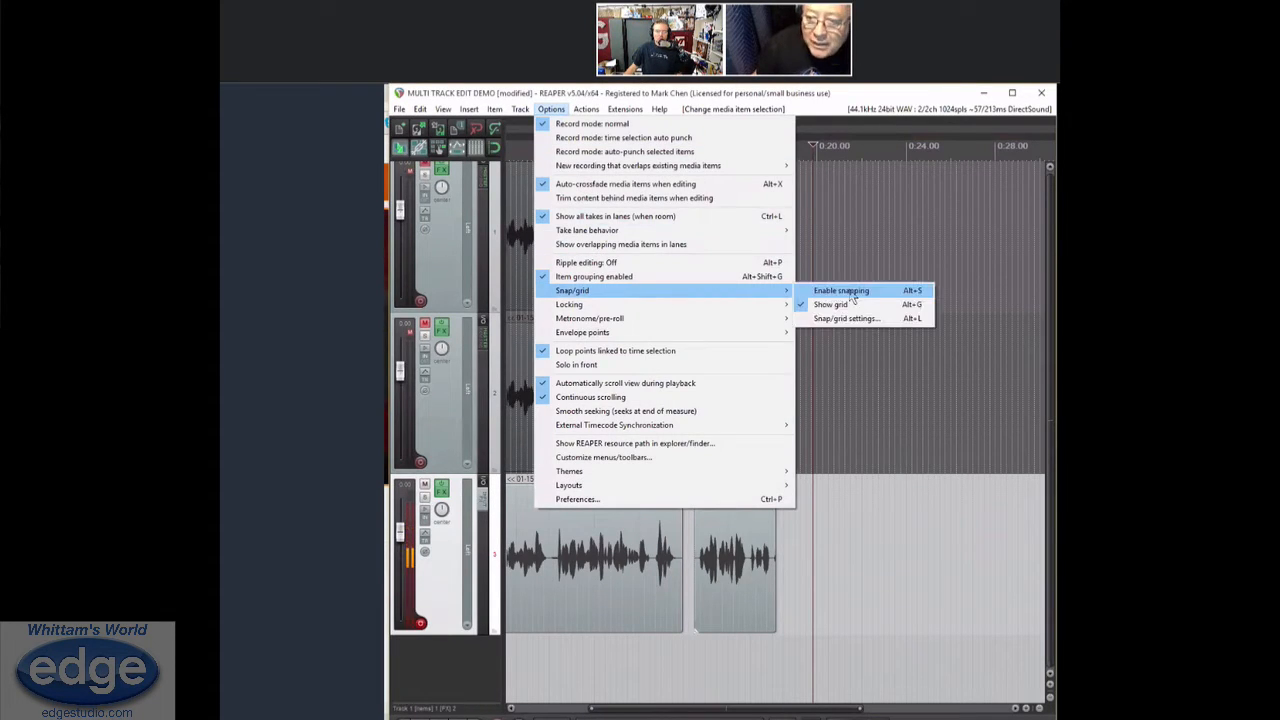
pyautogui.click(852, 296)
# Turn off snapping in the snap/grid options
pyautogui.click(551, 109)
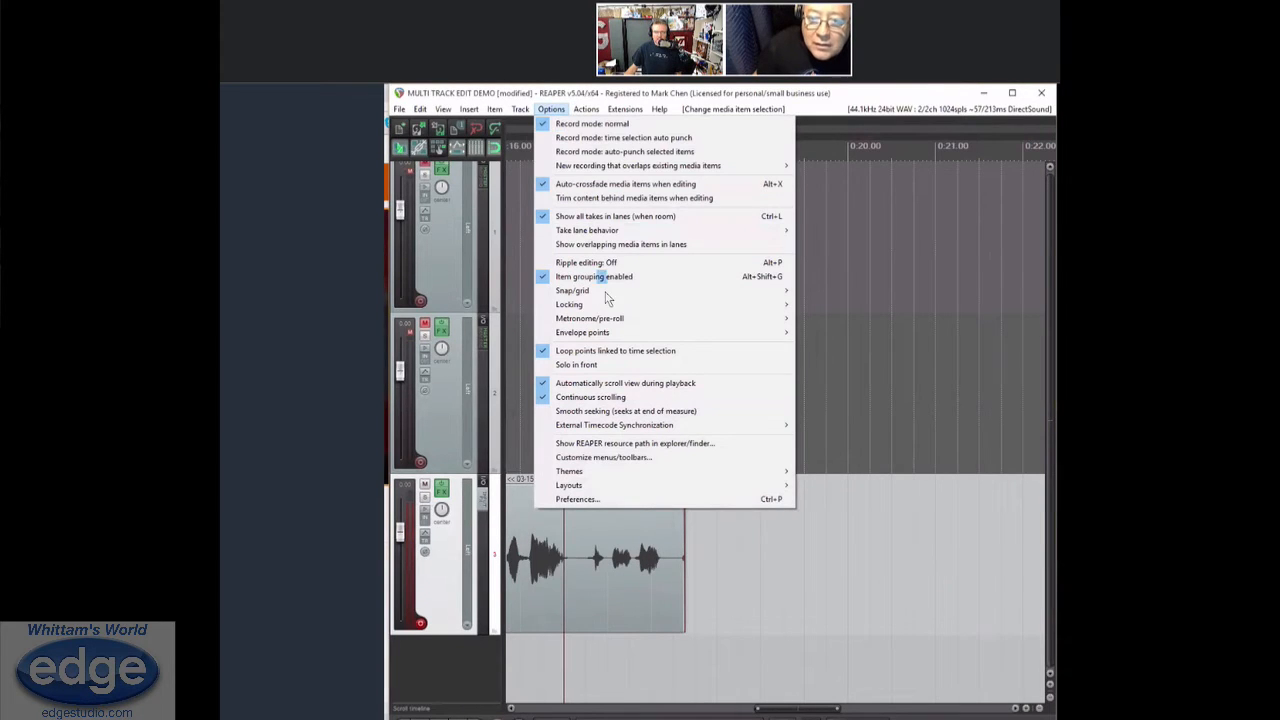
pyautogui.moveTo(712, 291)
pyautogui.click(849, 288)
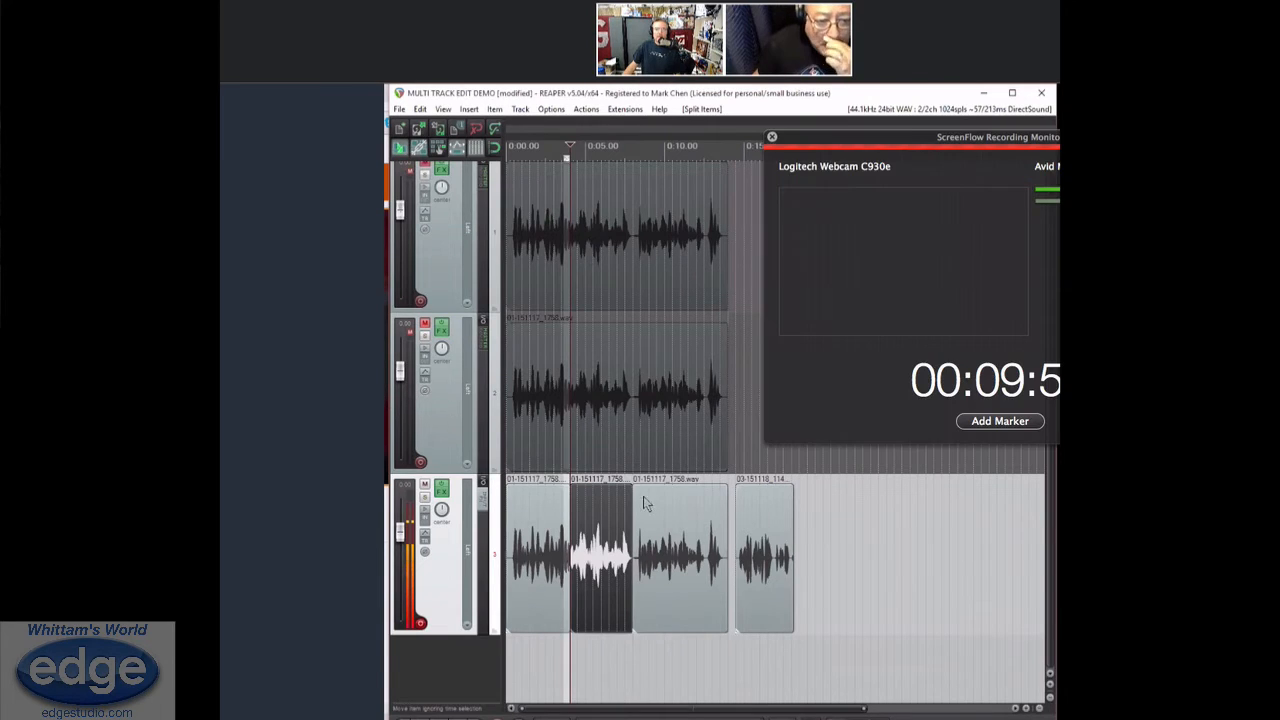
# Toggle pre-roll before playback on and off in the metronome and pre-roll settings, keeping pre-roll before recording enabled
pyautogui.click(551, 109)
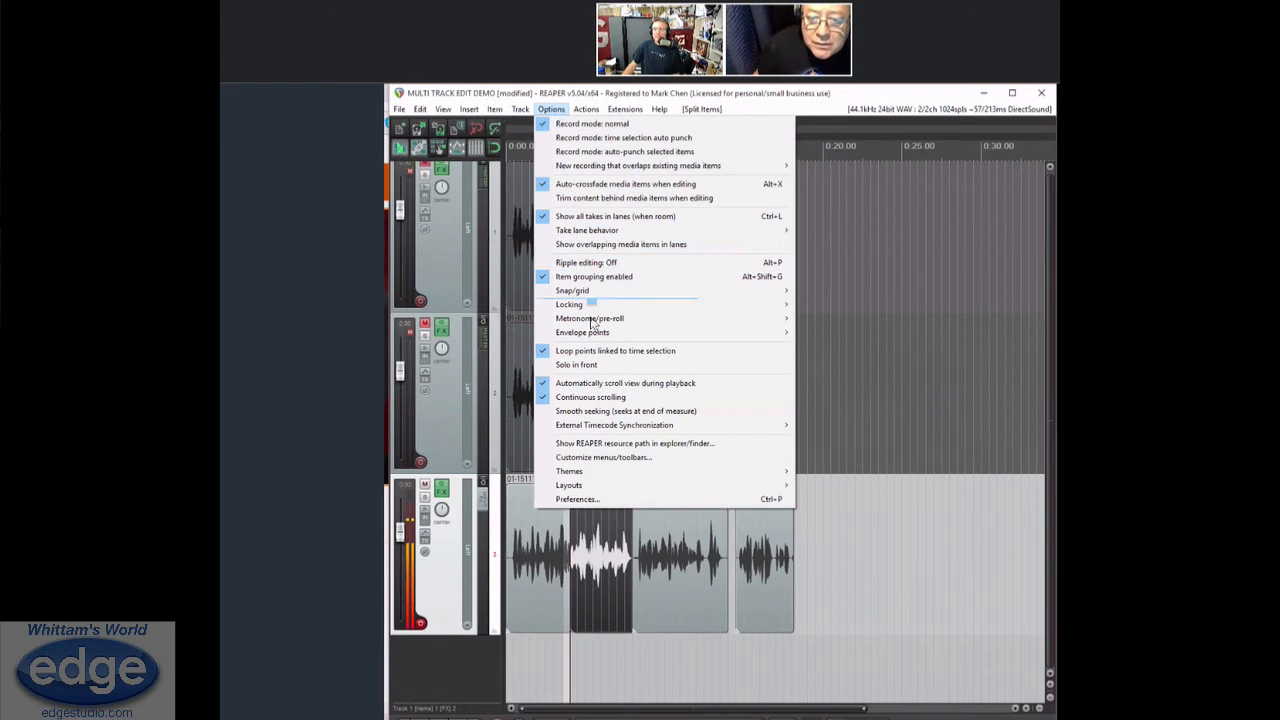
pyautogui.moveTo(755, 320)
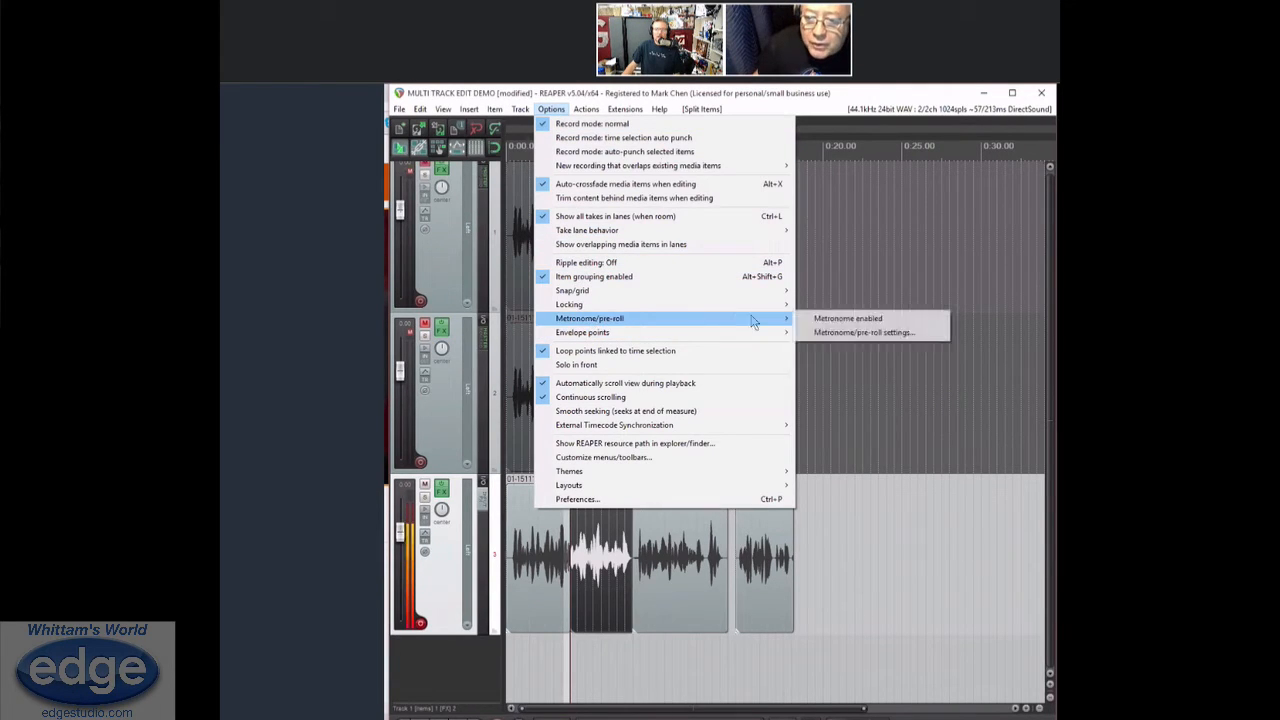
pyautogui.click(849, 333)
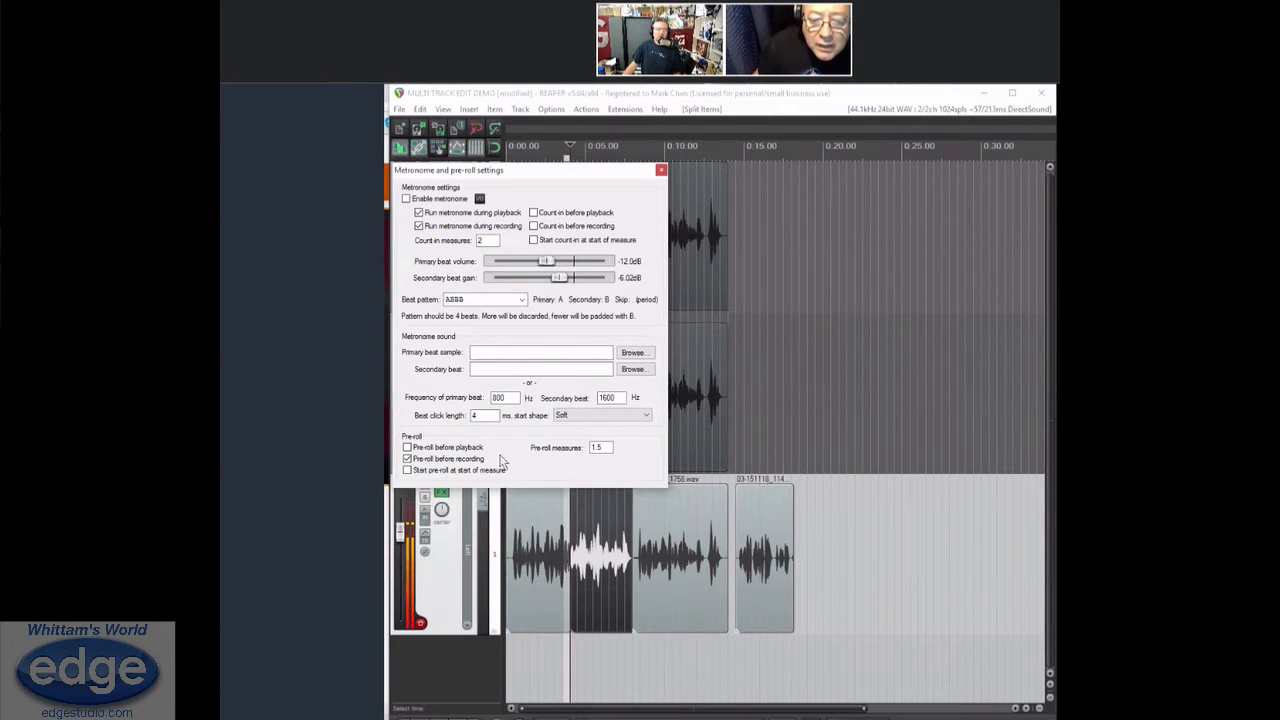
pyautogui.click(407, 447)
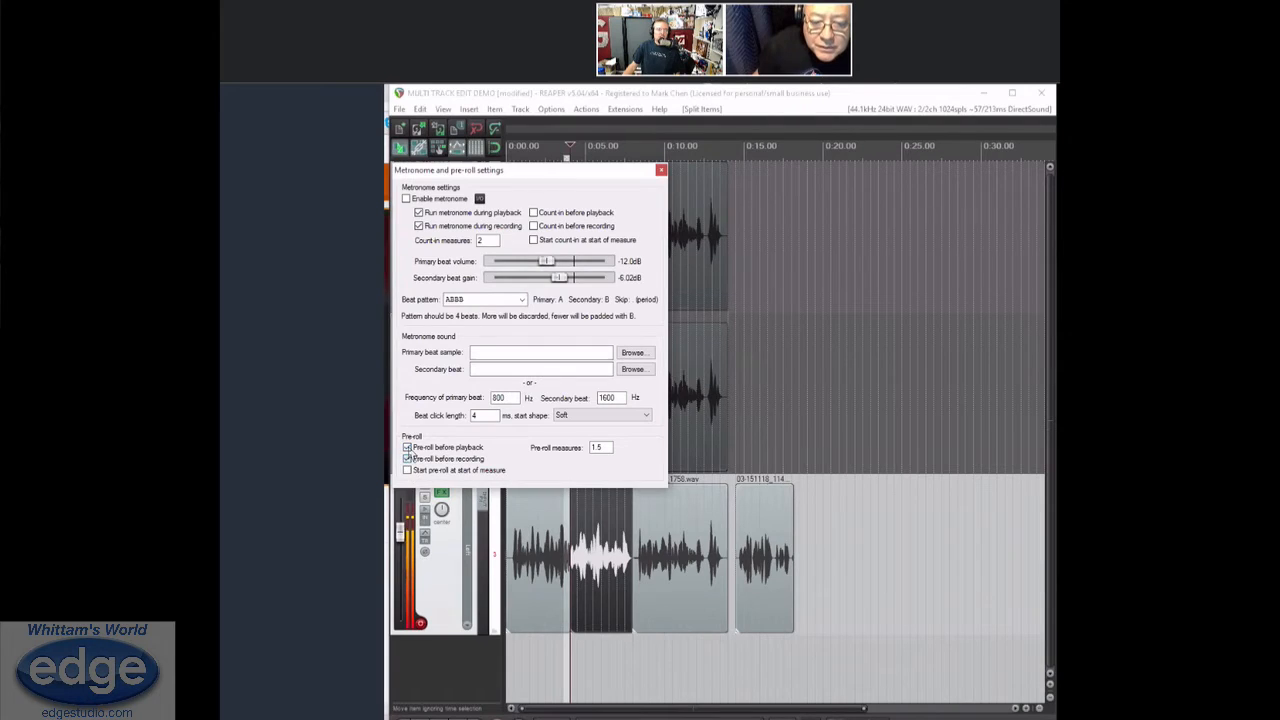
pyautogui.click(408, 448)
pyautogui.click(408, 459)
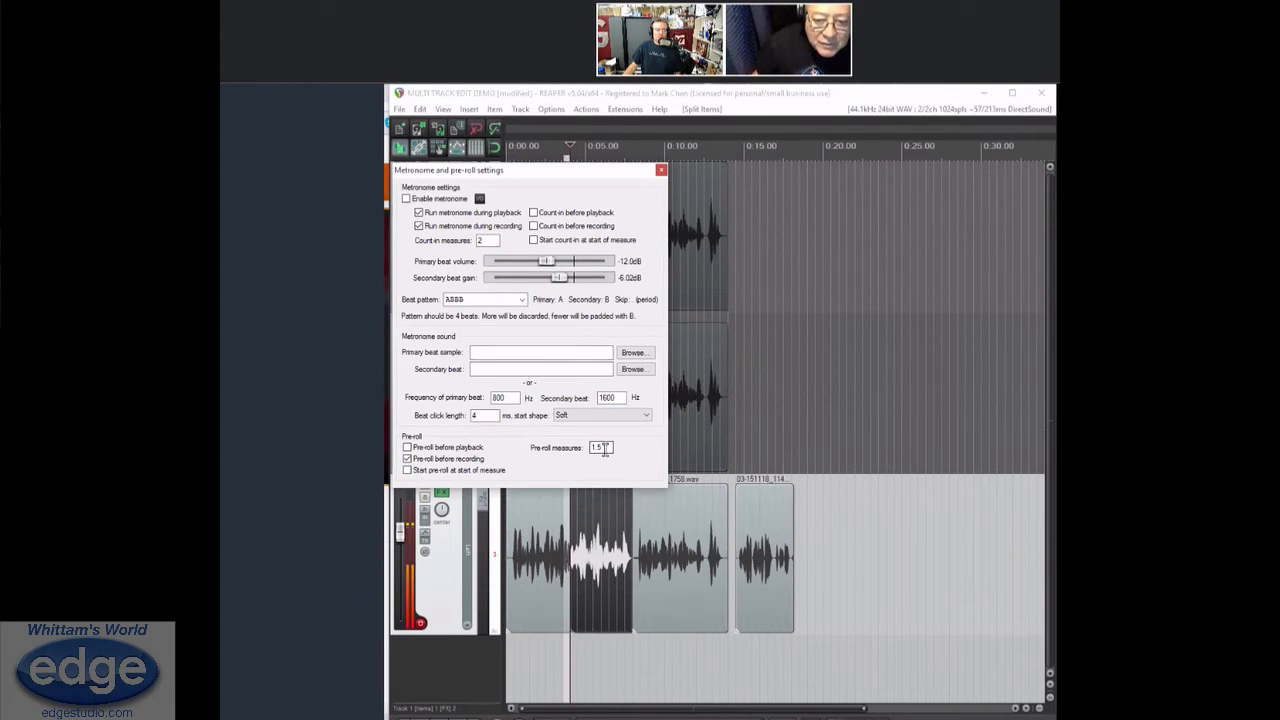
pyautogui.click(661, 172)
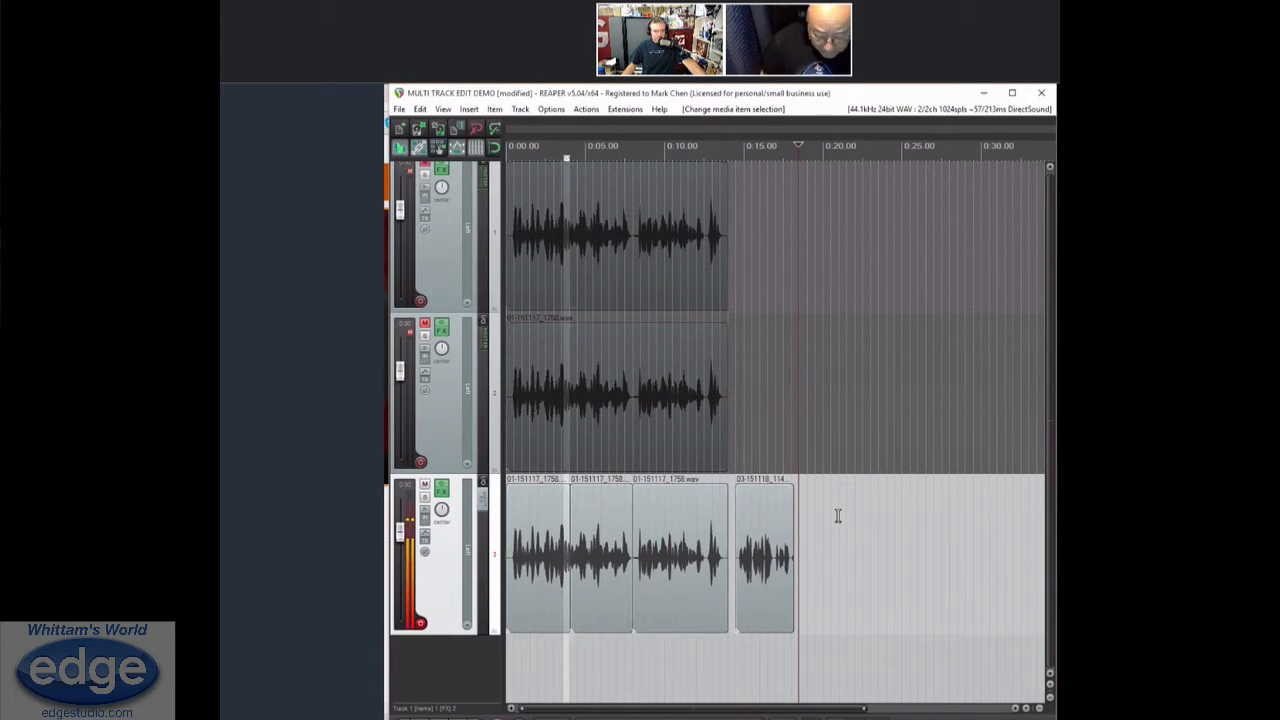
# Record another short clip on the third track from about 0:18, after the previous recording
pyautogui.hotkey('ctrl', 'r')
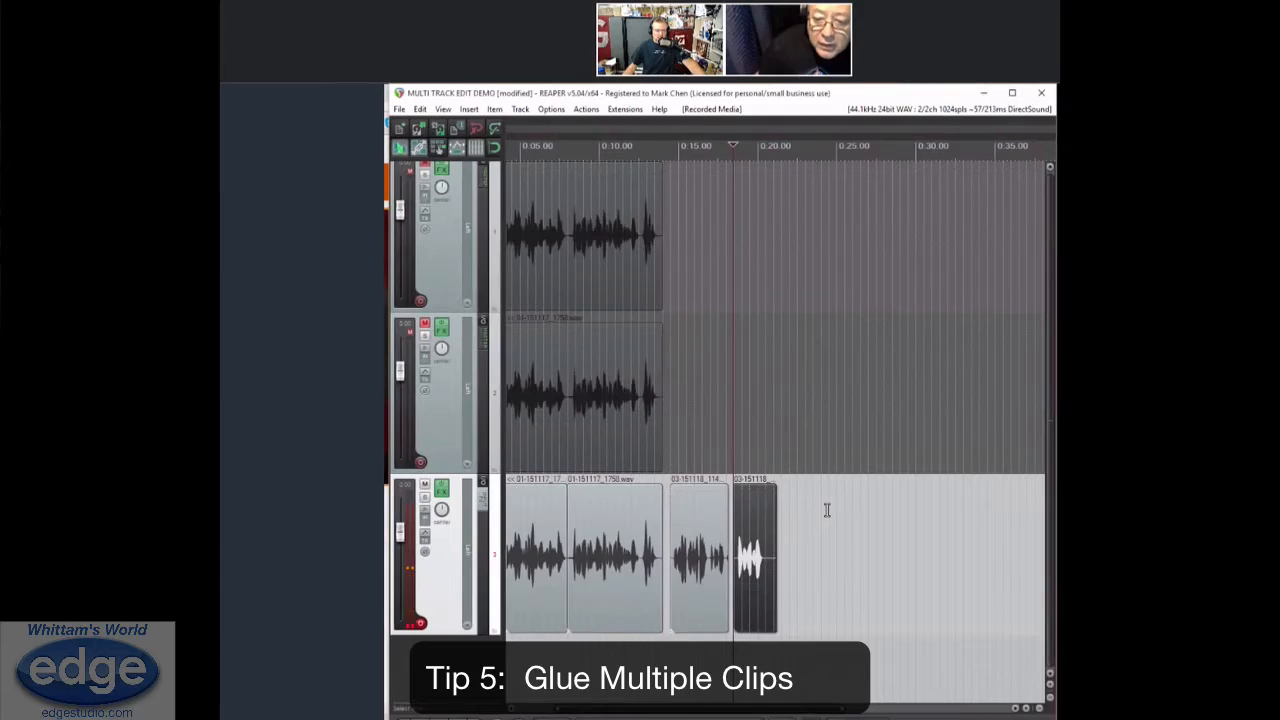
# Select all the clips on the third track and glue them into a single item
pyautogui.scroll(3, 823, 510)
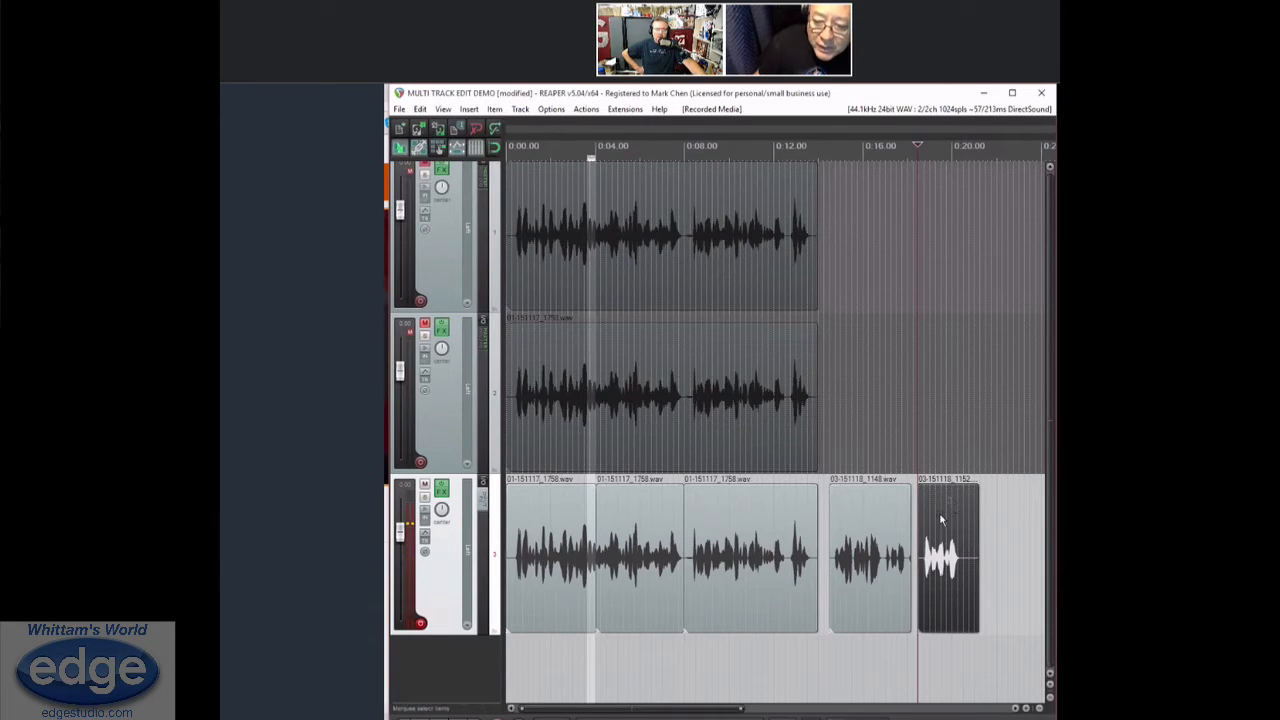
pyautogui.moveTo(951, 497); pyautogui.dragTo(550, 546)
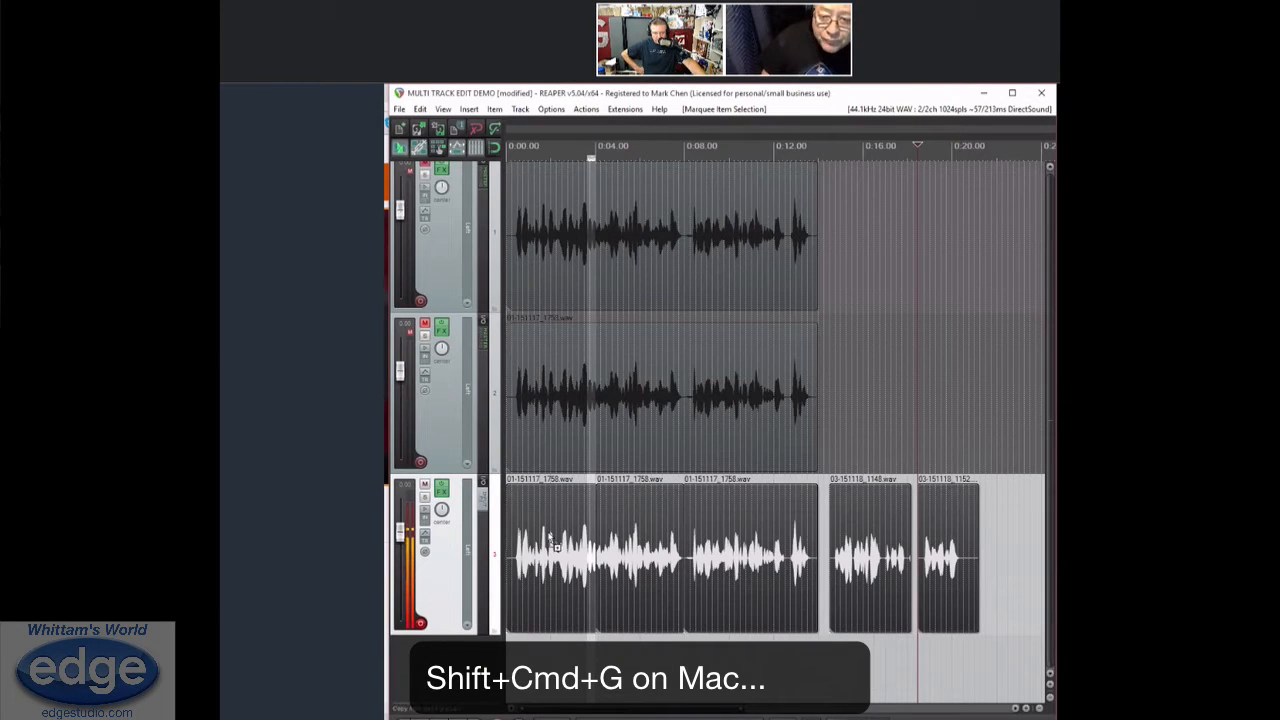
pyautogui.hotkey('ctrl', 'shift', 'g')
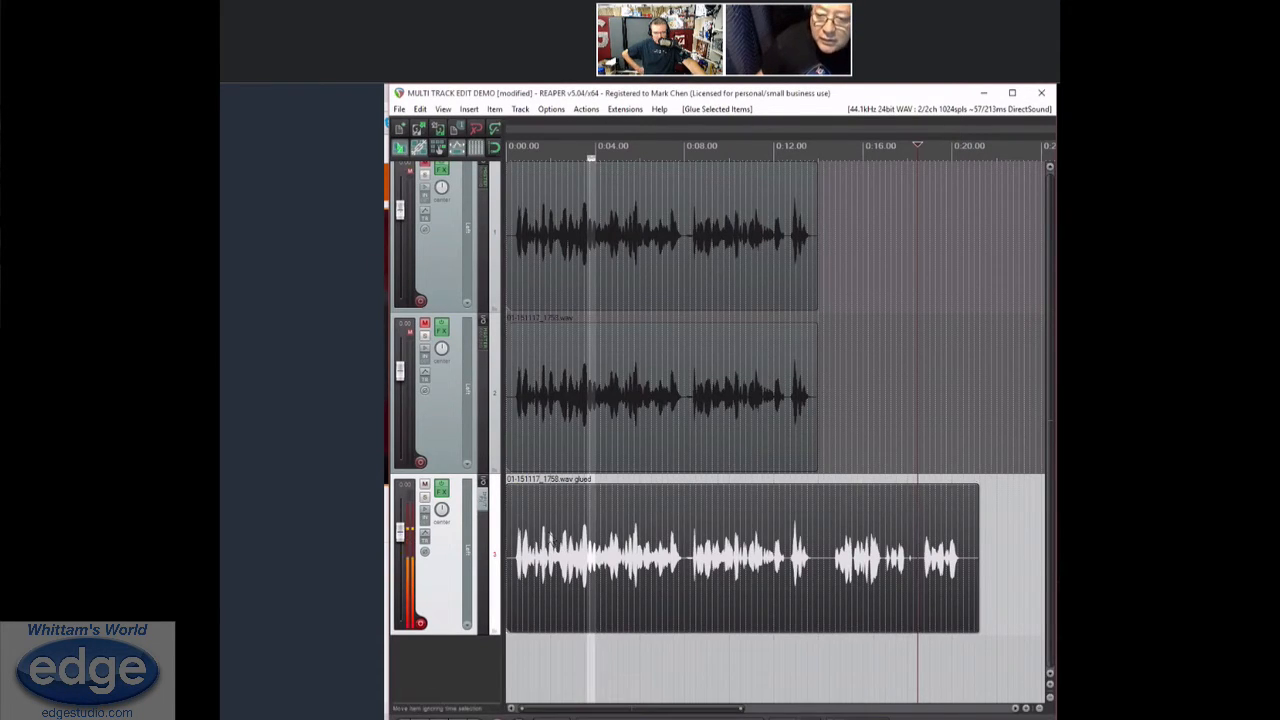
pyautogui.moveTo(737, 517); pyautogui.dragTo(585, 502)
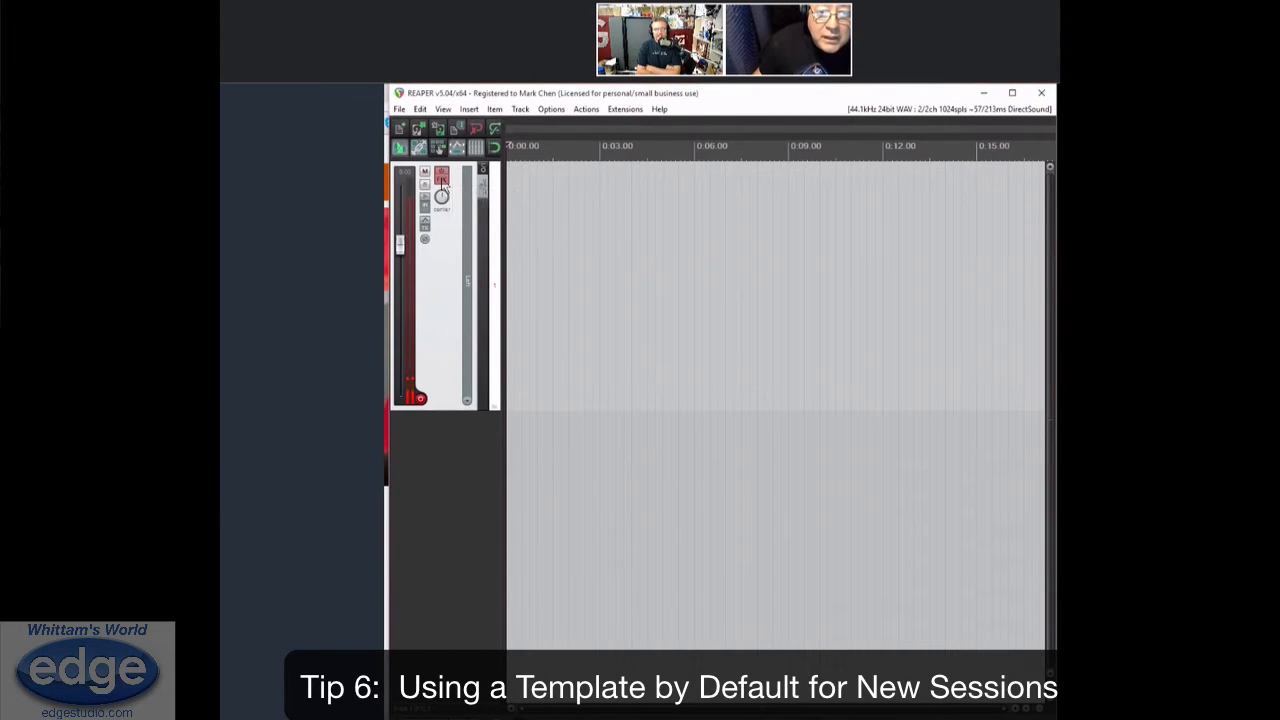
# Review the track's ReaGate and Master Limiter FX chain, and save the project as a template named VO GATE 2
pyautogui.click(442, 180)
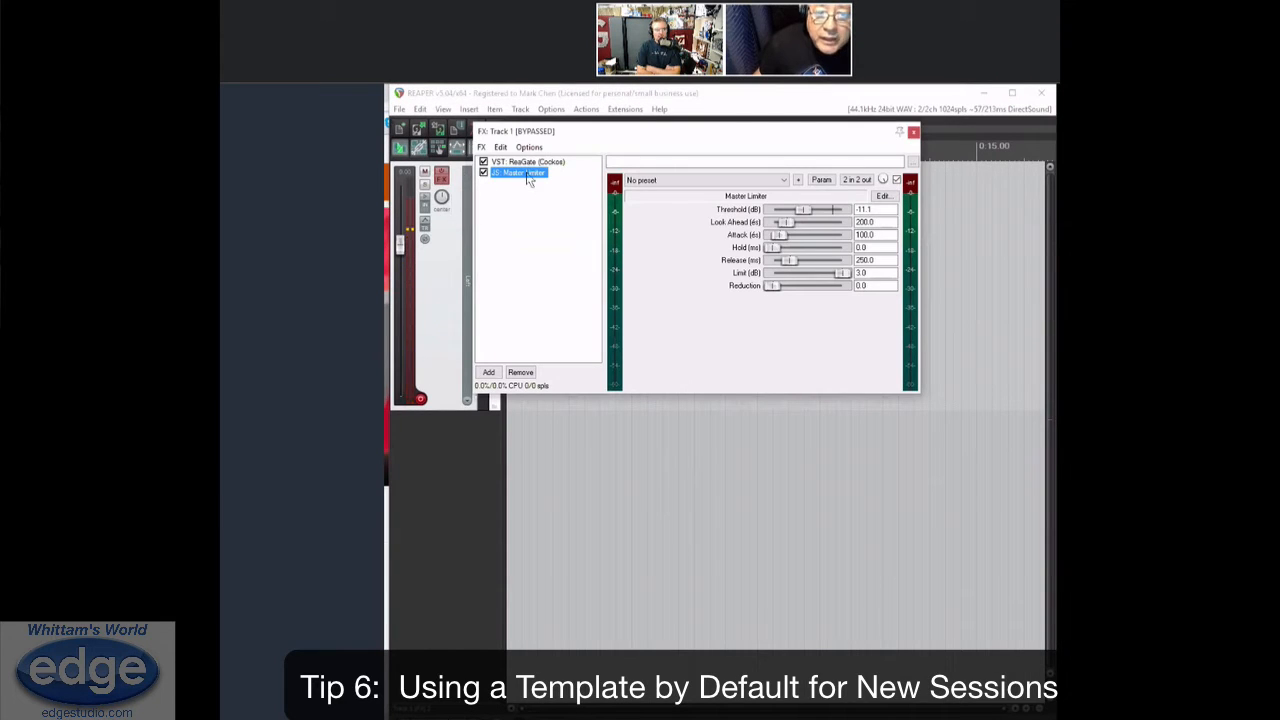
pyautogui.click(914, 133)
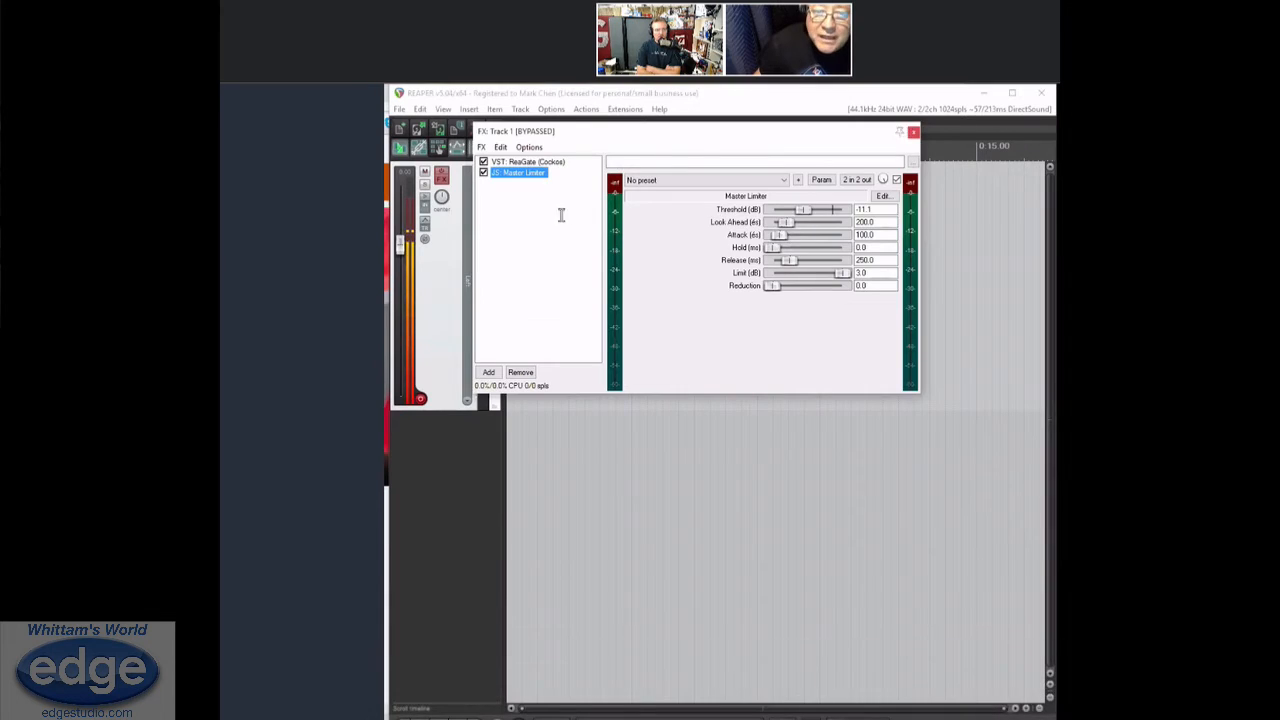
pyautogui.click(399, 109)
pyautogui.moveTo(450, 193)
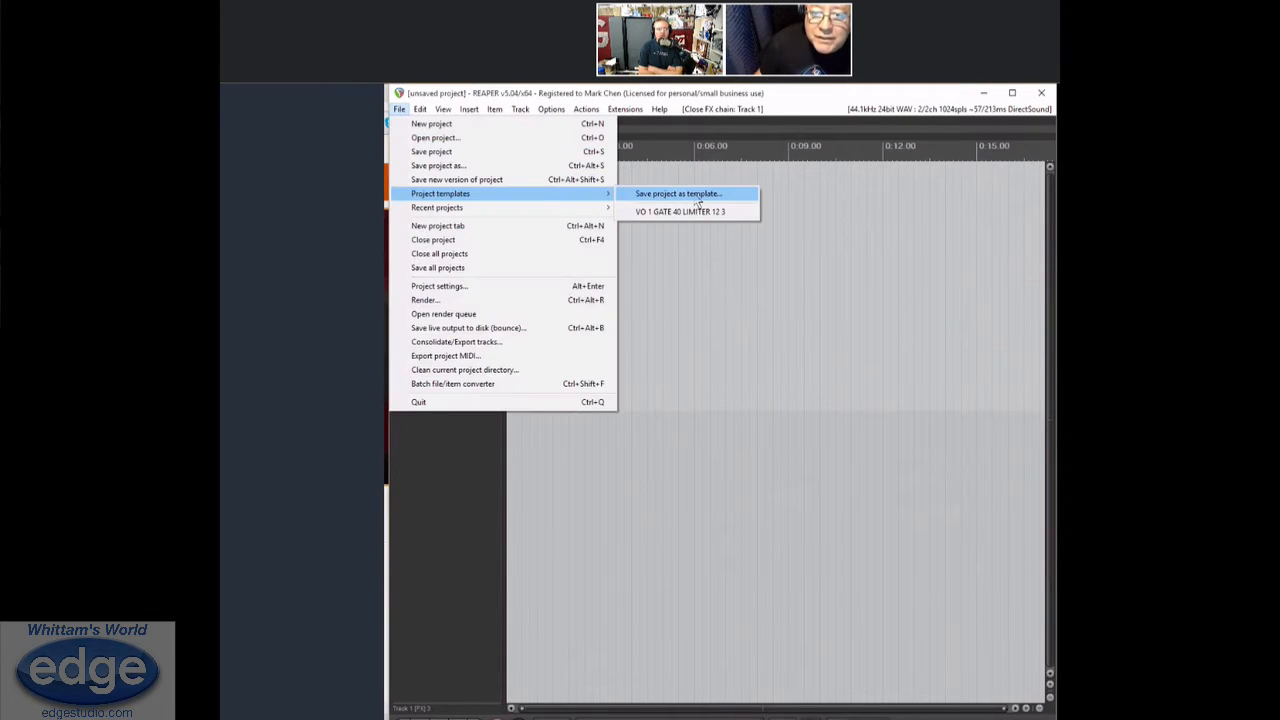
pyautogui.click(698, 203)
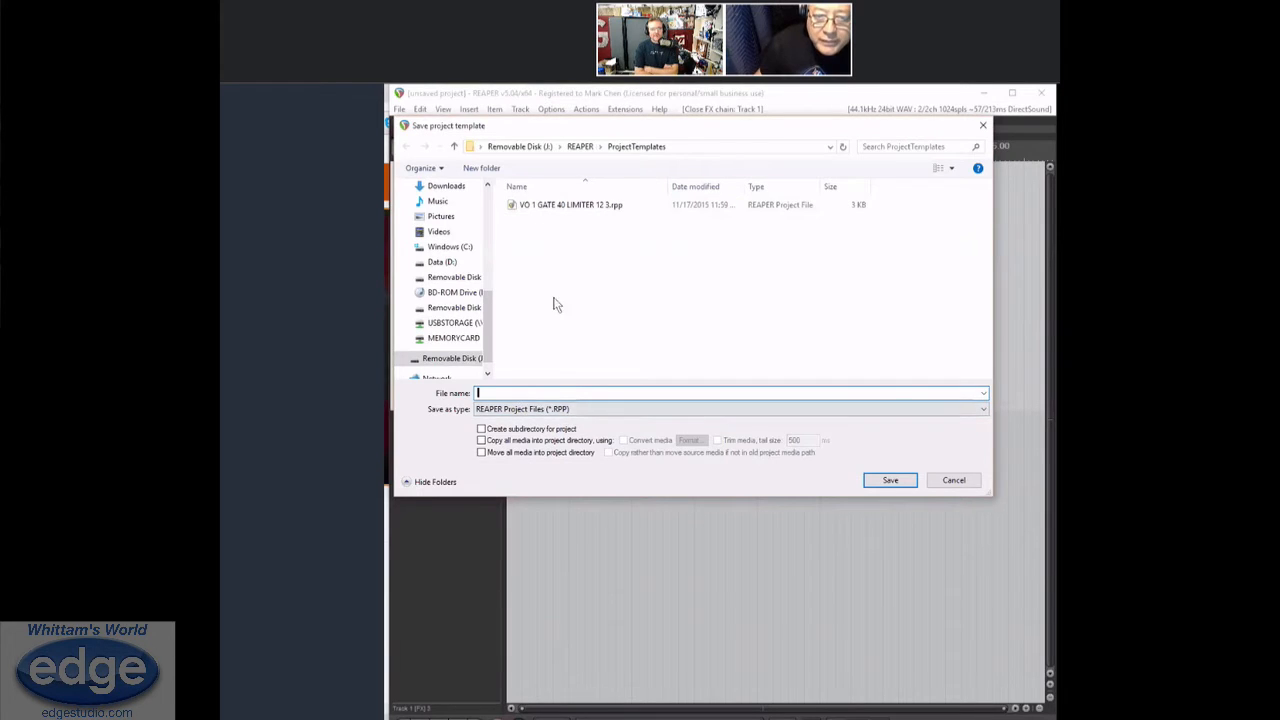
pyautogui.write('VO GATE 2')
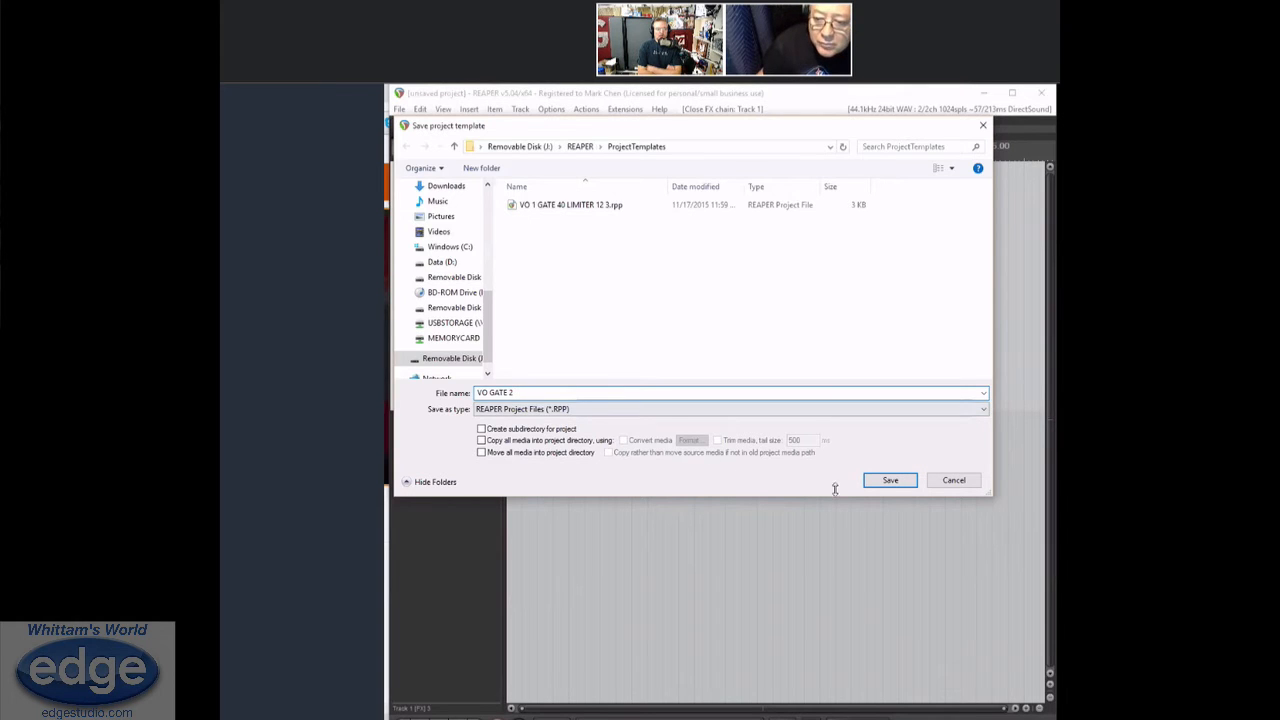
pyautogui.click(890, 480)
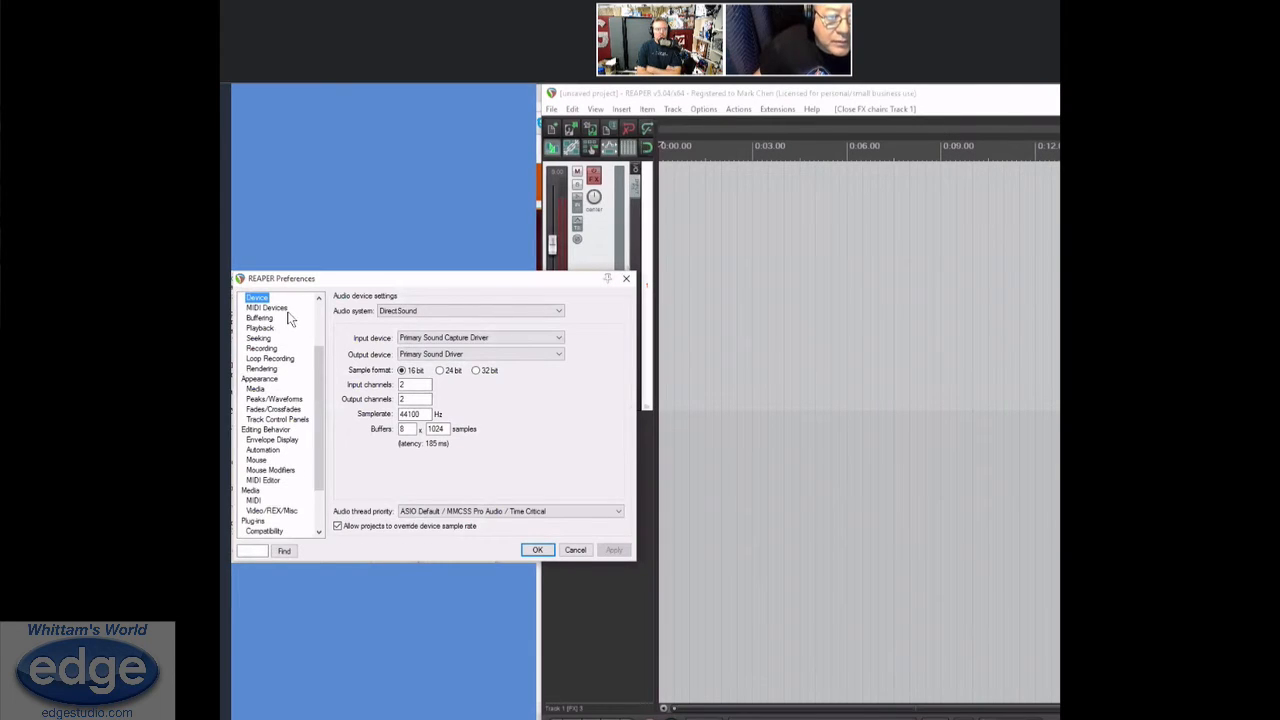
# Set VO GATE 2.rpp as the default template for new projects in the project preferences
pyautogui.click(275, 309)
pyautogui.click(257, 329)
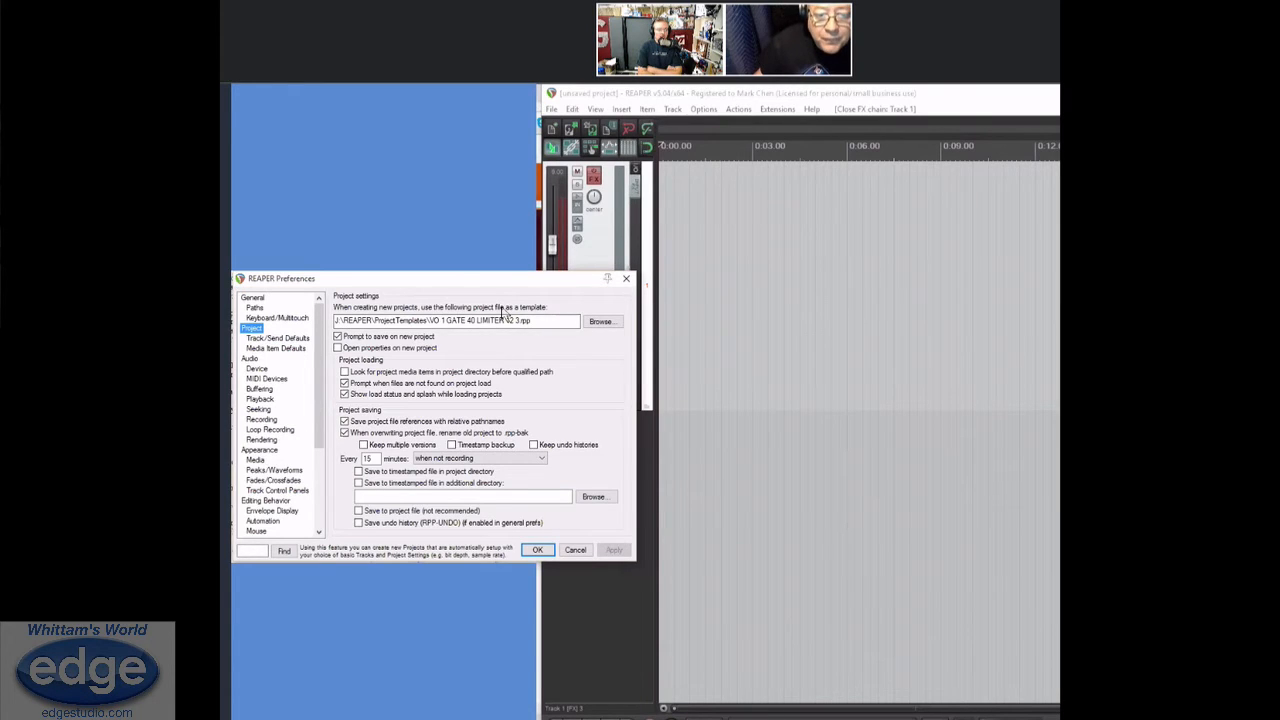
pyautogui.click(600, 322)
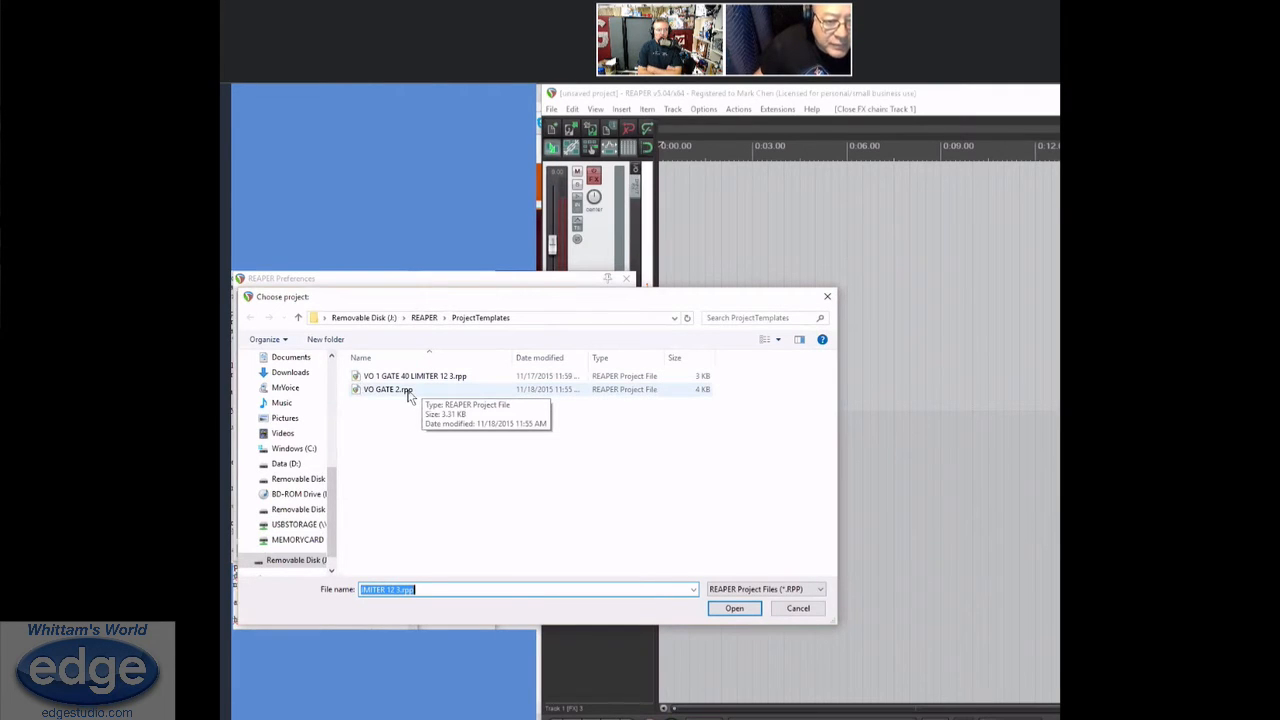
pyautogui.click(390, 389)
pyautogui.press('Return')
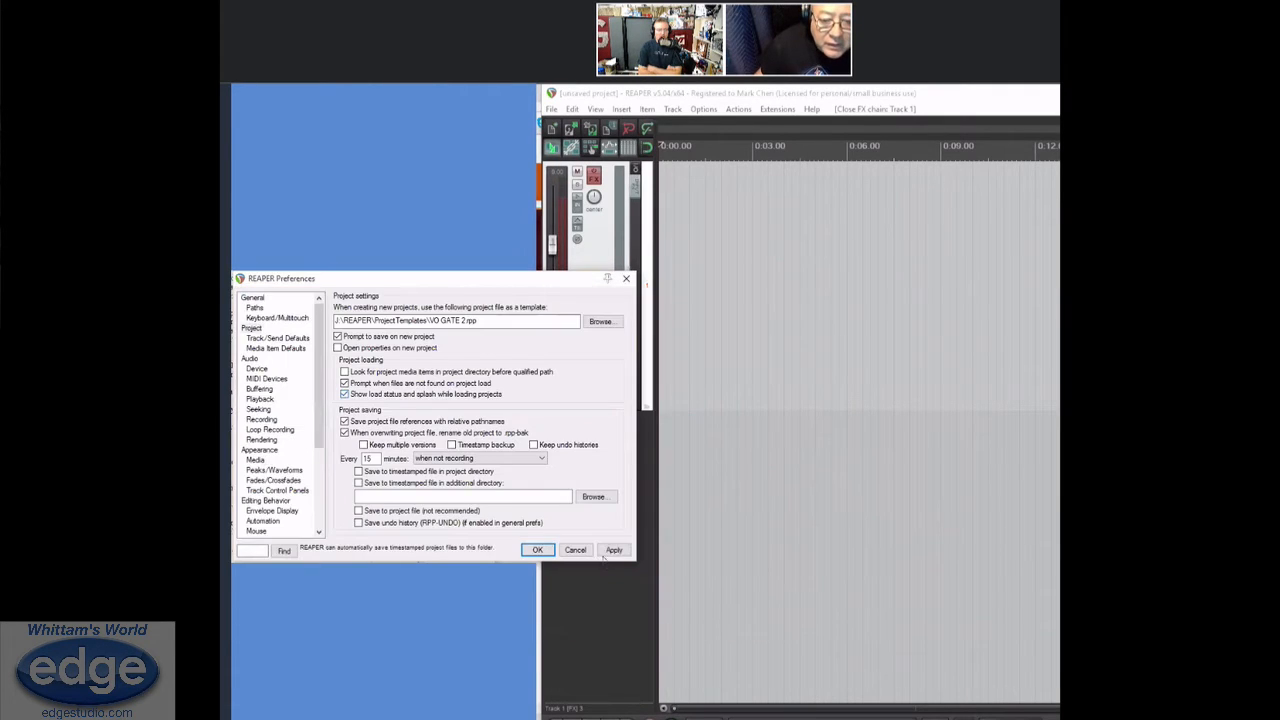
pyautogui.click(538, 550)
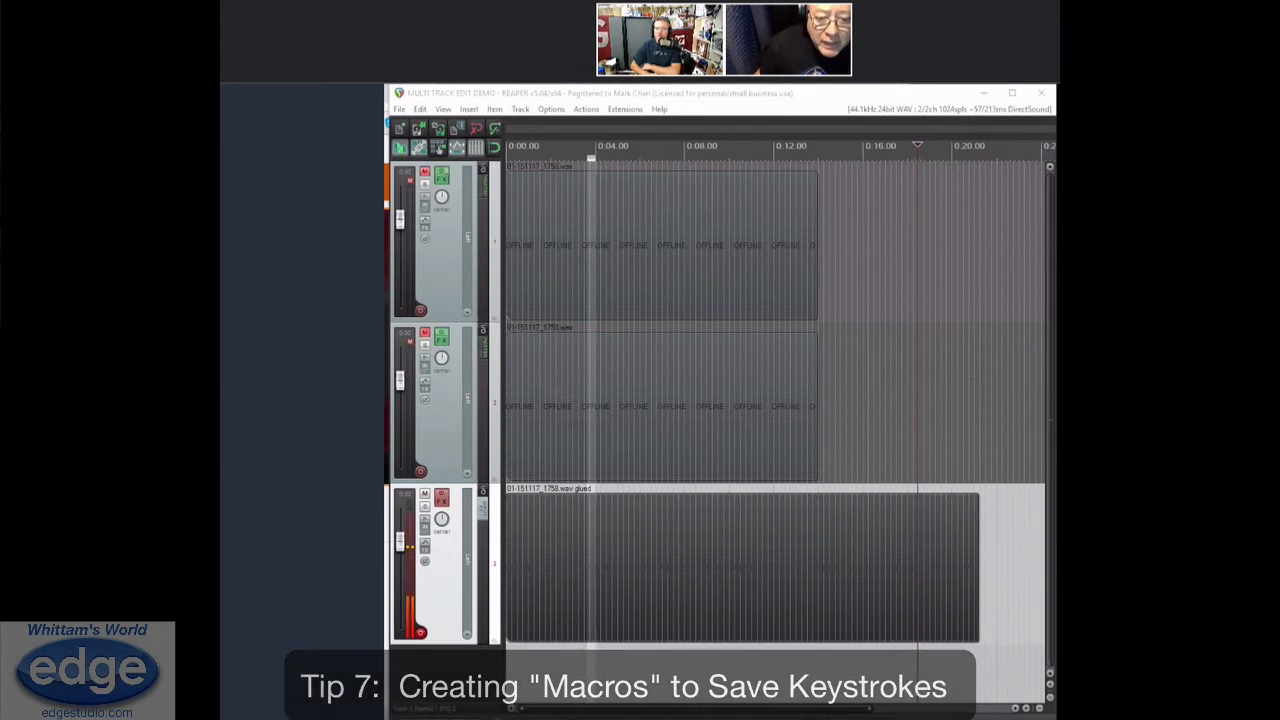
# Extend the CHAPTER 3 STRATEGY region to the end of the last clip on the first track
pyautogui.click(558, 538)
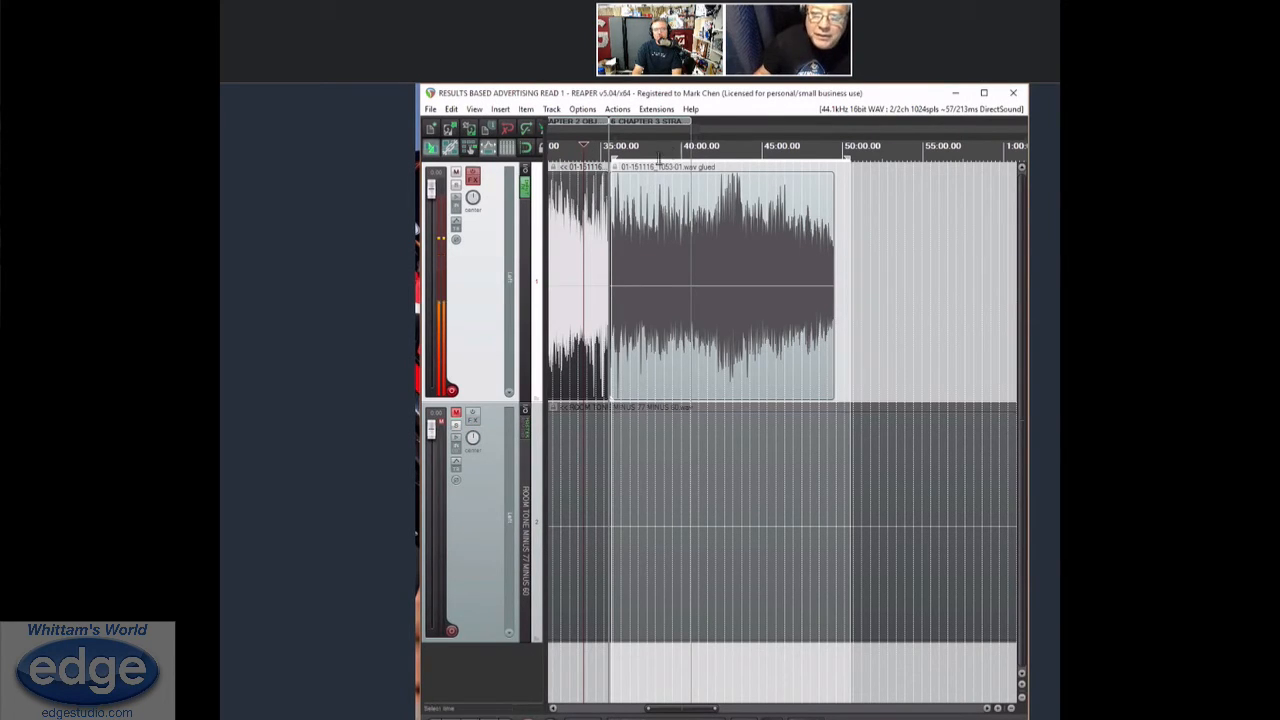
pyautogui.moveTo(686, 121); pyautogui.dragTo(835, 121)
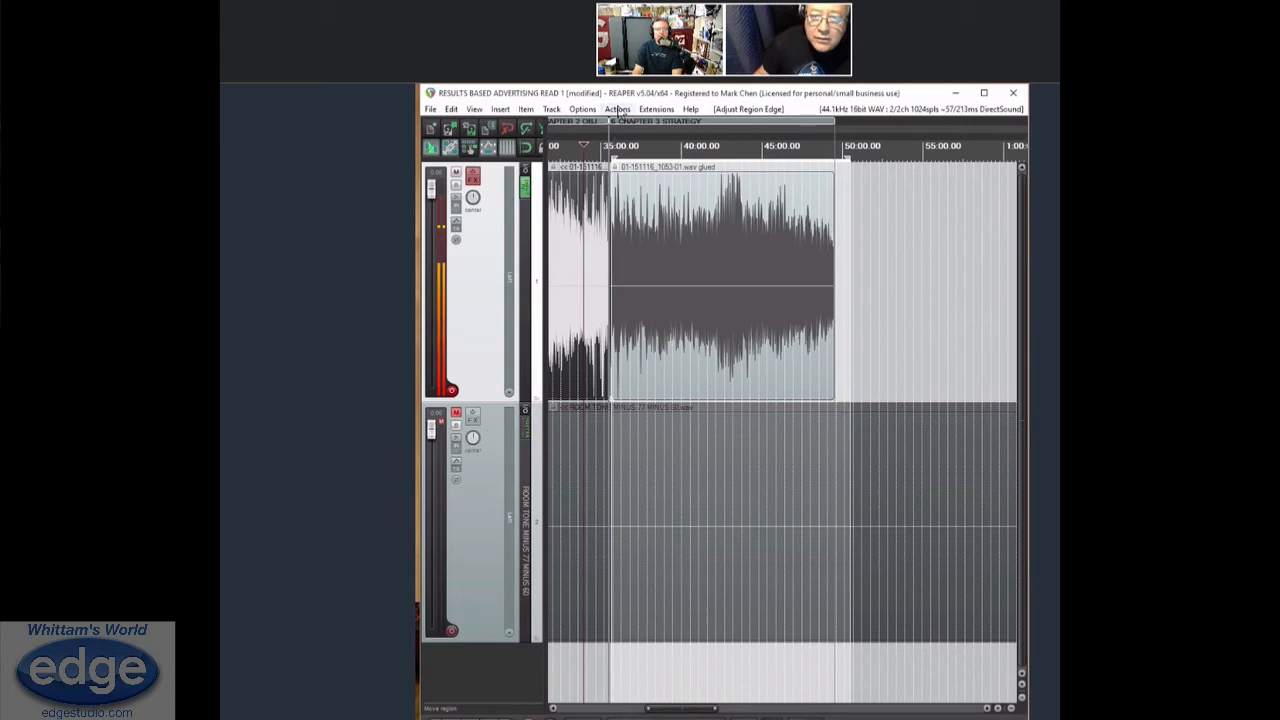
# Look up the action assigned to the Shift+R shortcut in the action list, and close the list
pyautogui.click(618, 109)
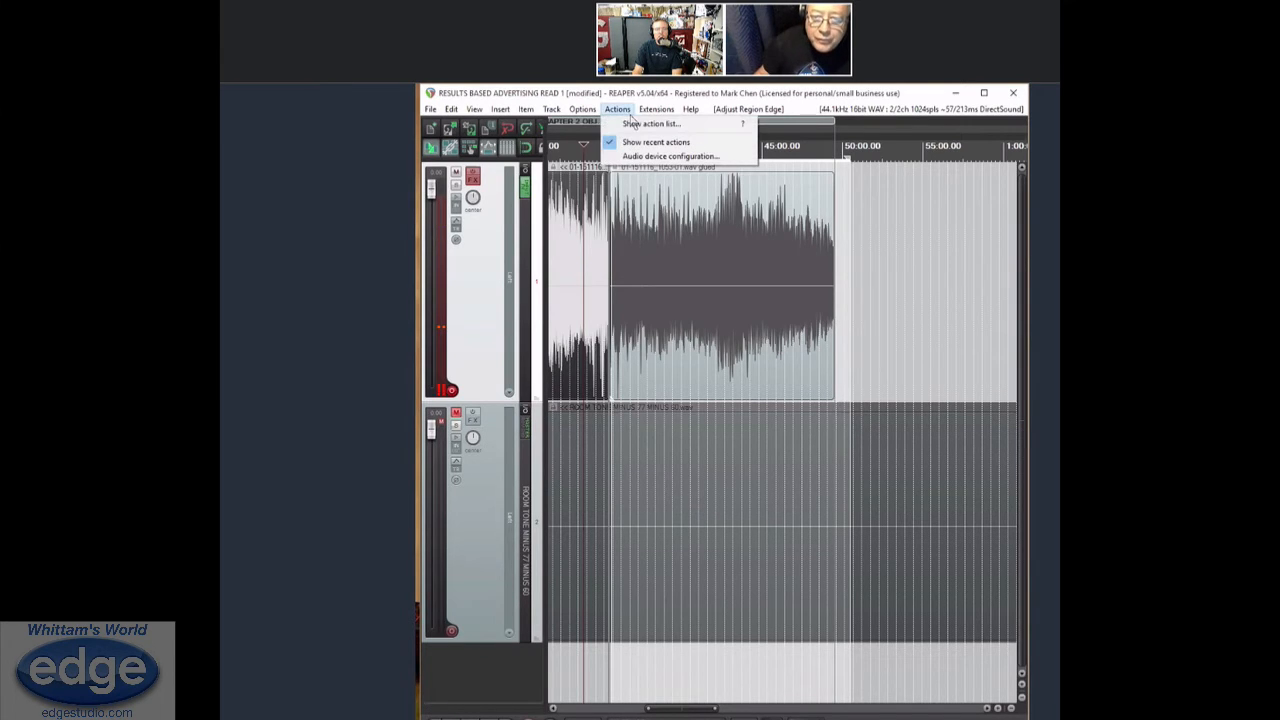
pyautogui.click(634, 124)
pyautogui.click(487, 250)
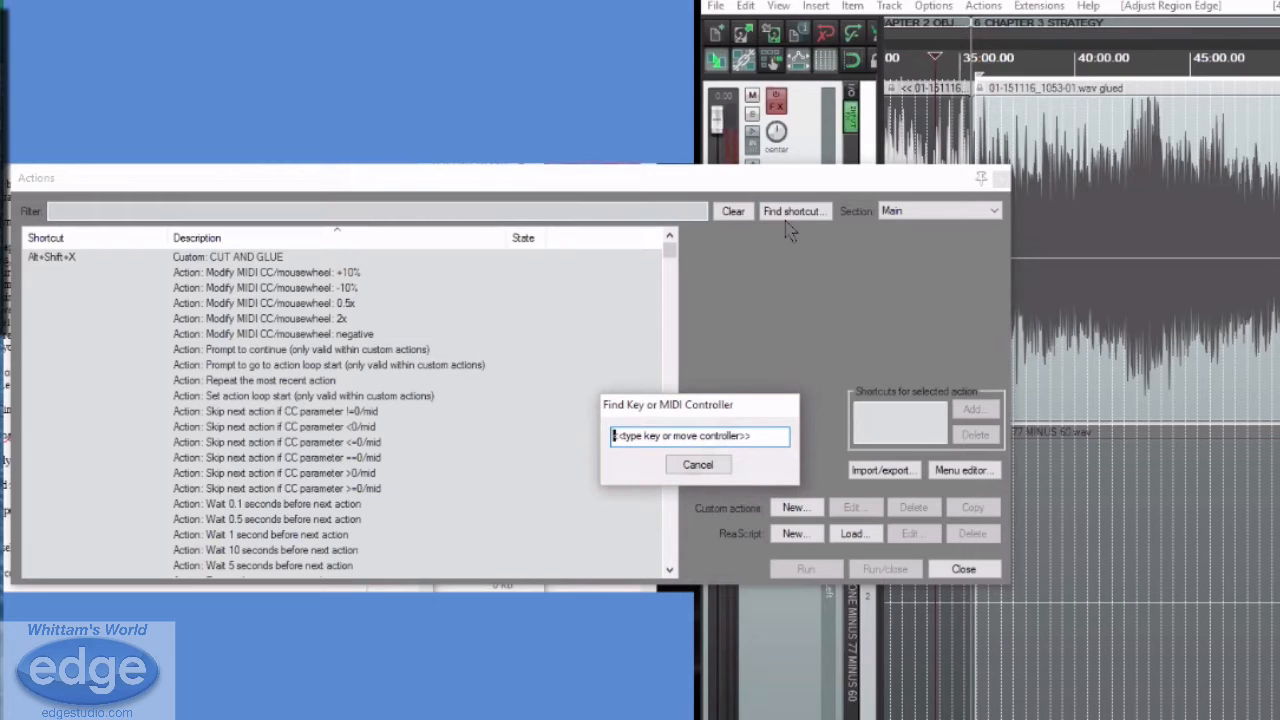
pyautogui.hotkey('shift', 'r')
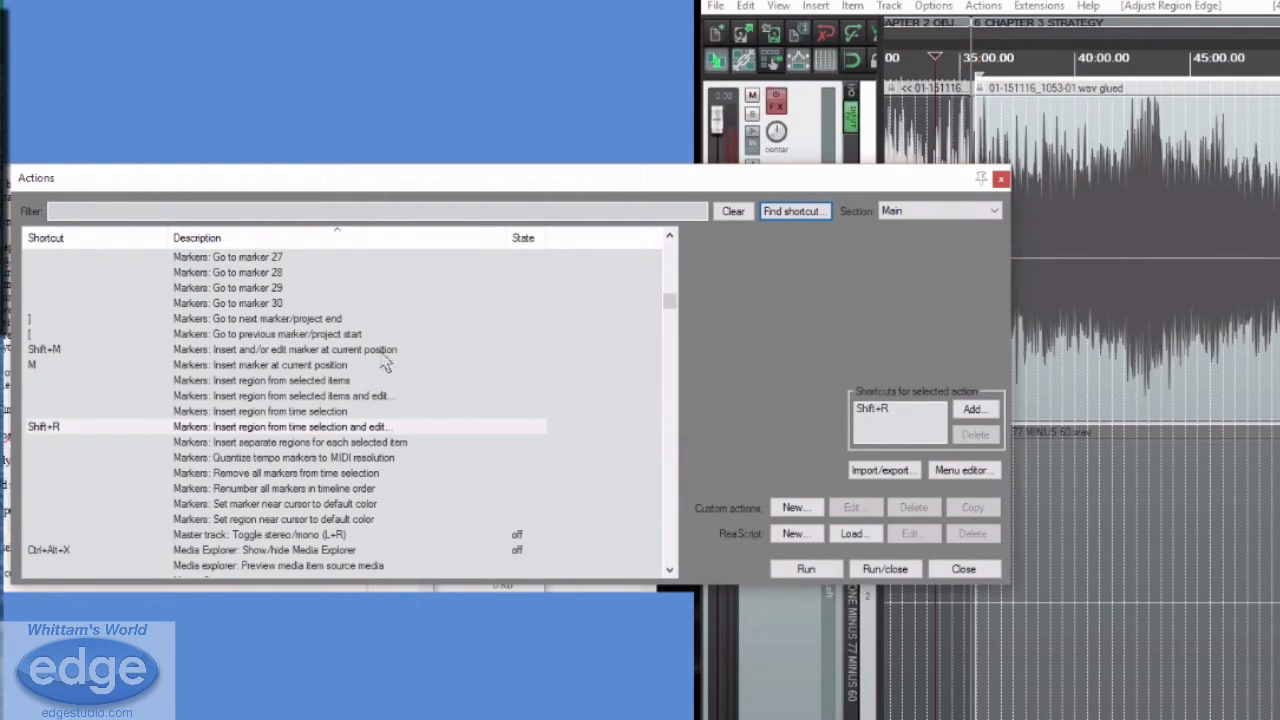
pyautogui.moveTo(511, 238); pyautogui.dragTo(464, 303)
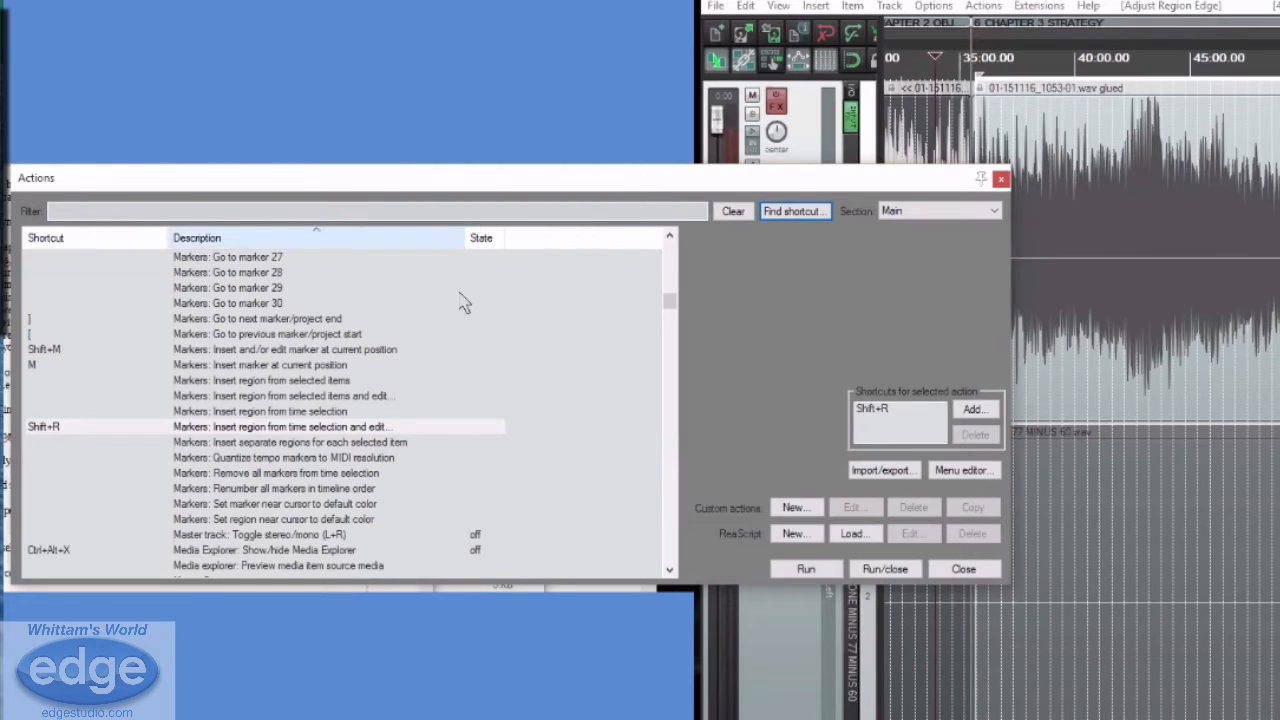
pyautogui.click(1001, 179)
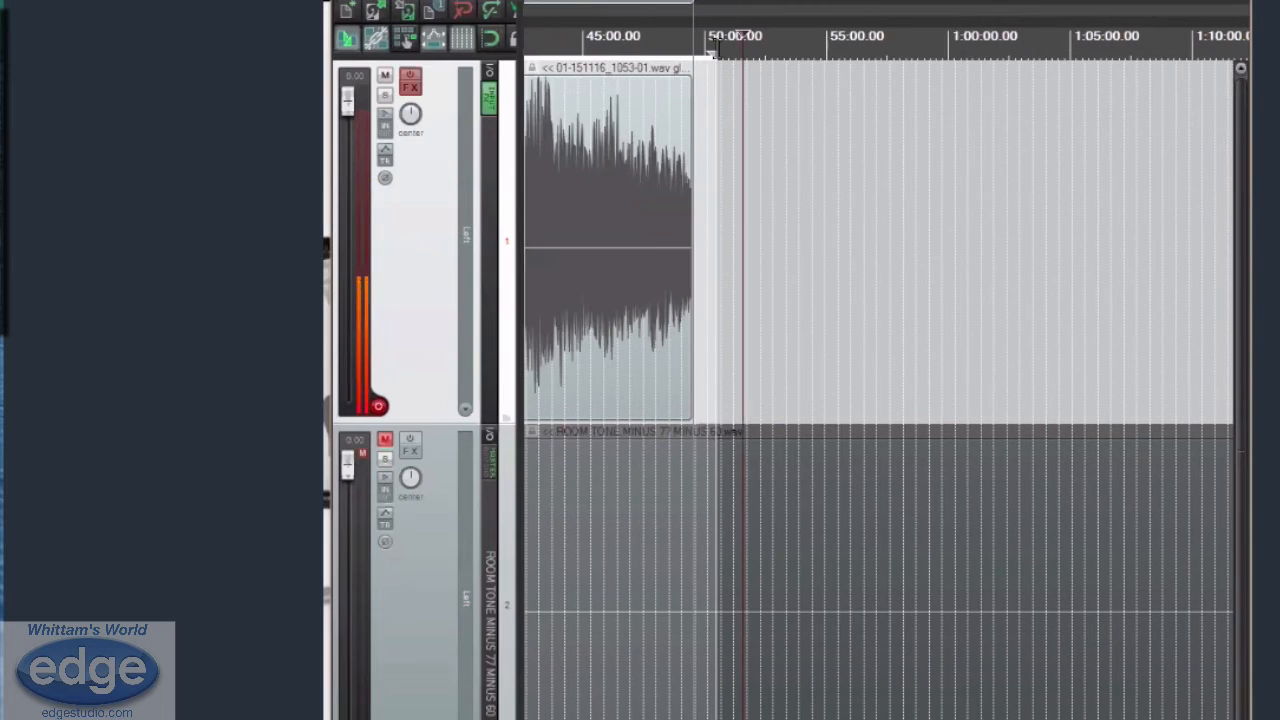
# Insert a region from a time selection about 8:28 long starting at about 50:33, leaving its name blank
pyautogui.moveTo(915, 49); pyautogui.dragTo(925, 50)
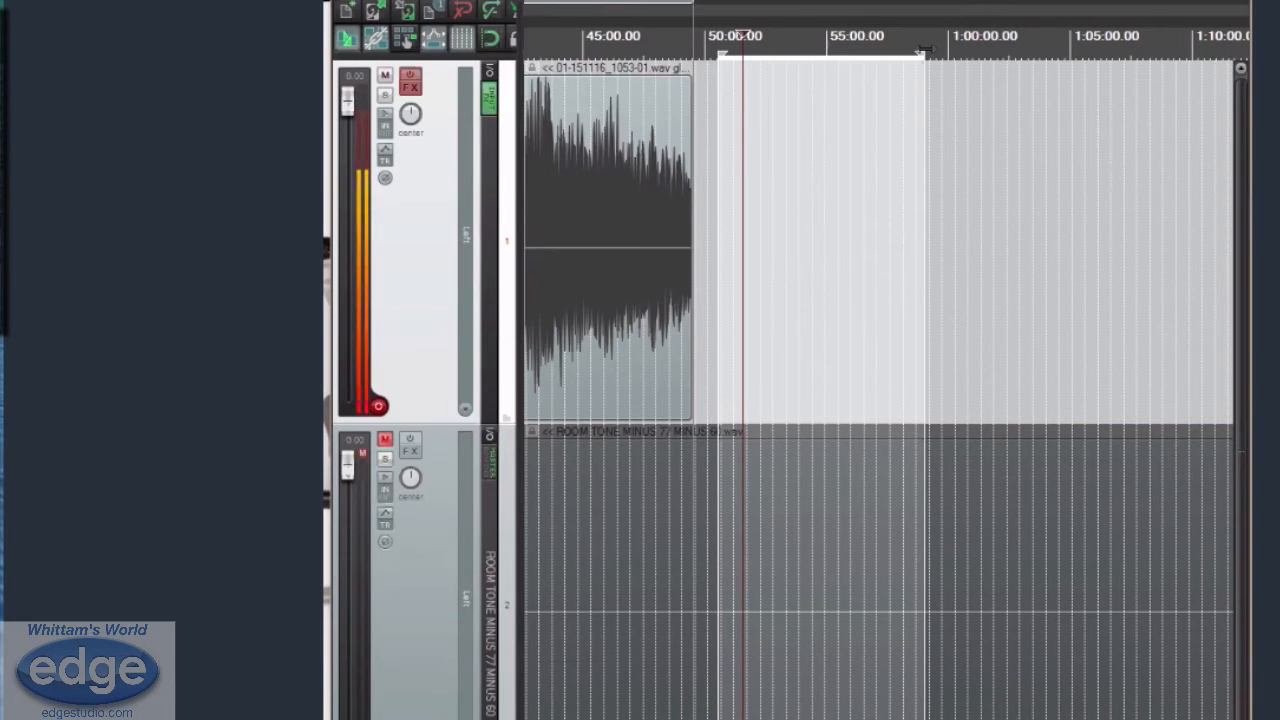
pyautogui.hotkey('shift', 'r')
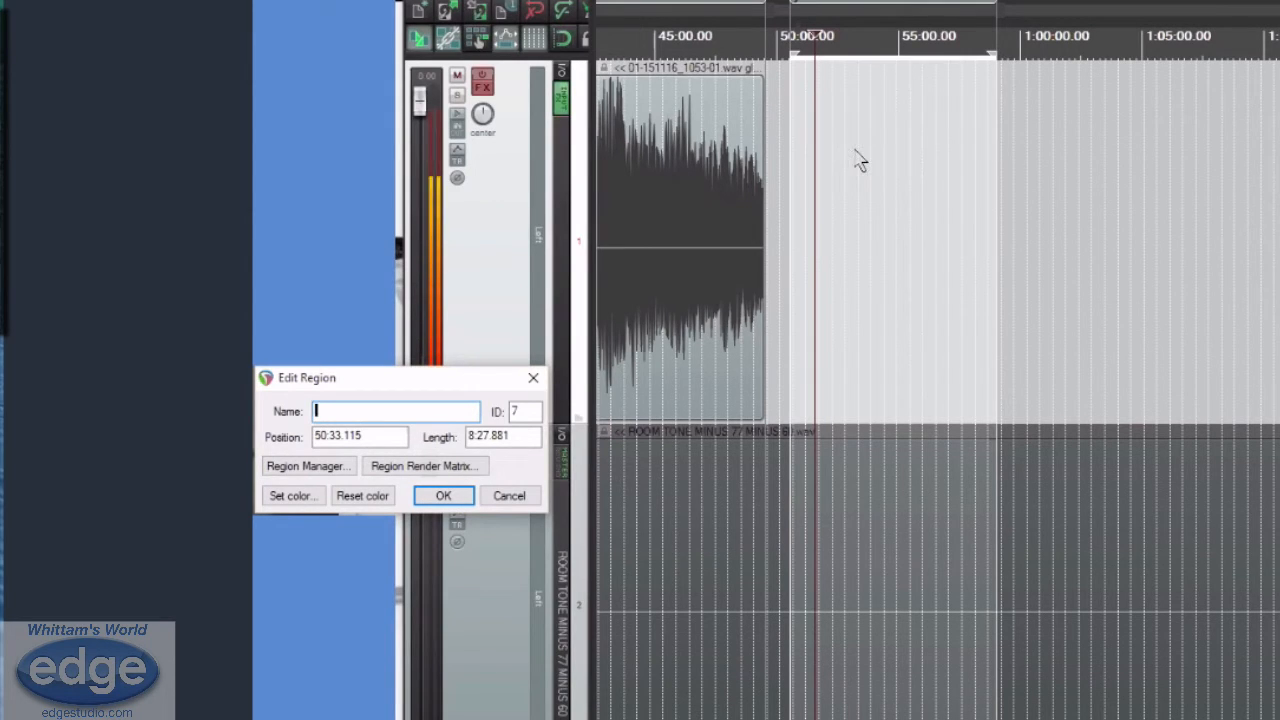
pyautogui.click(508, 496)
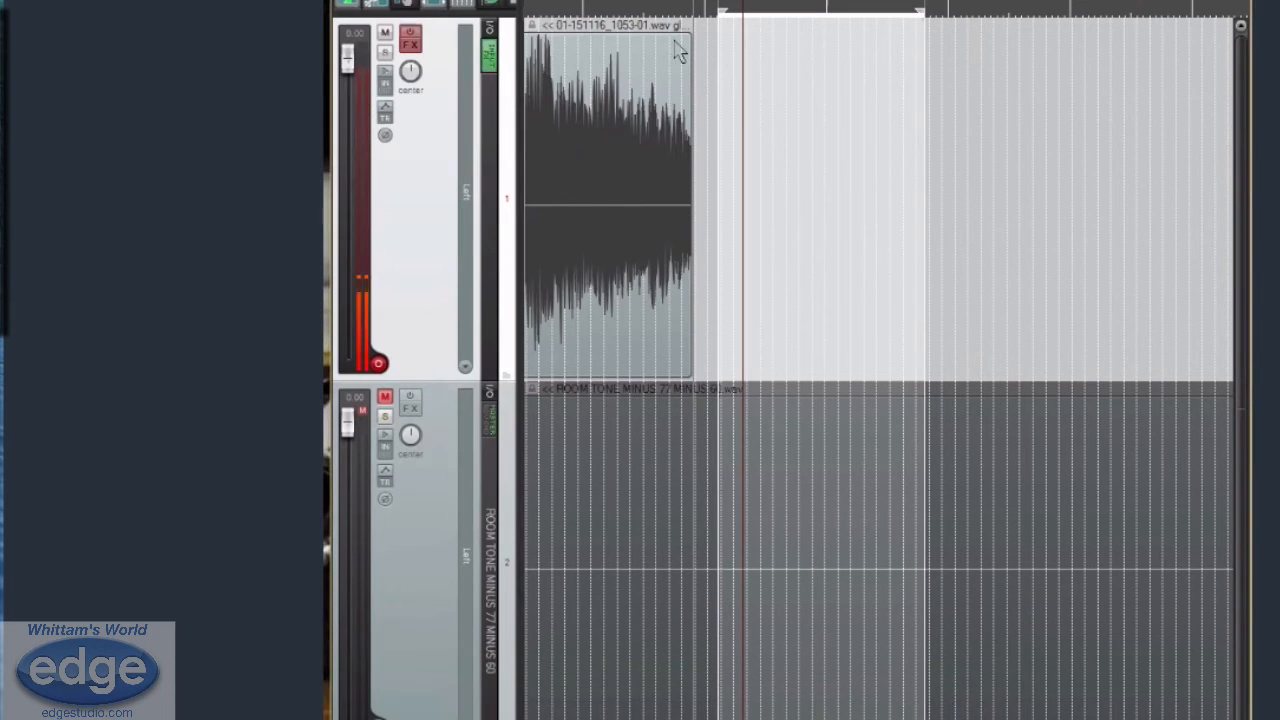
# Configure rendering of the project regions to the RESULTS BASED ADVERTISING READ 1 directory, with the $region wildcard as file name
pyautogui.hotkey('ctrl', 'alt', 'r')
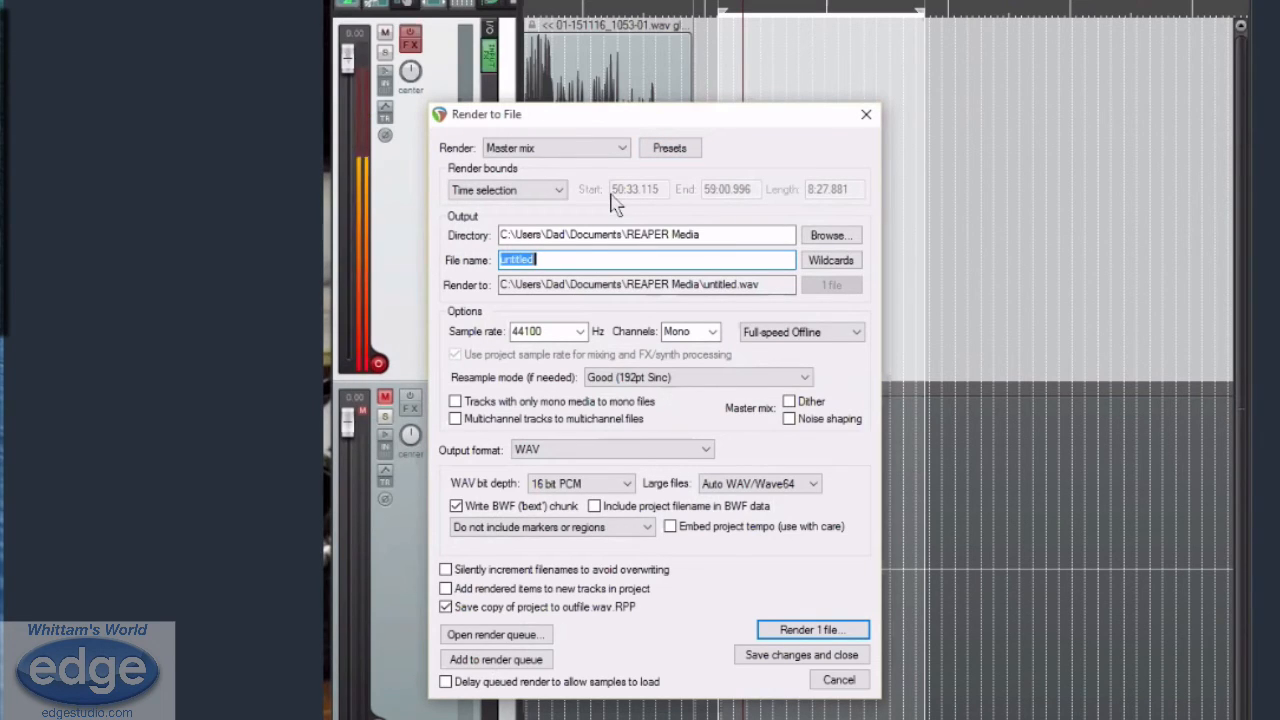
pyautogui.click(559, 193)
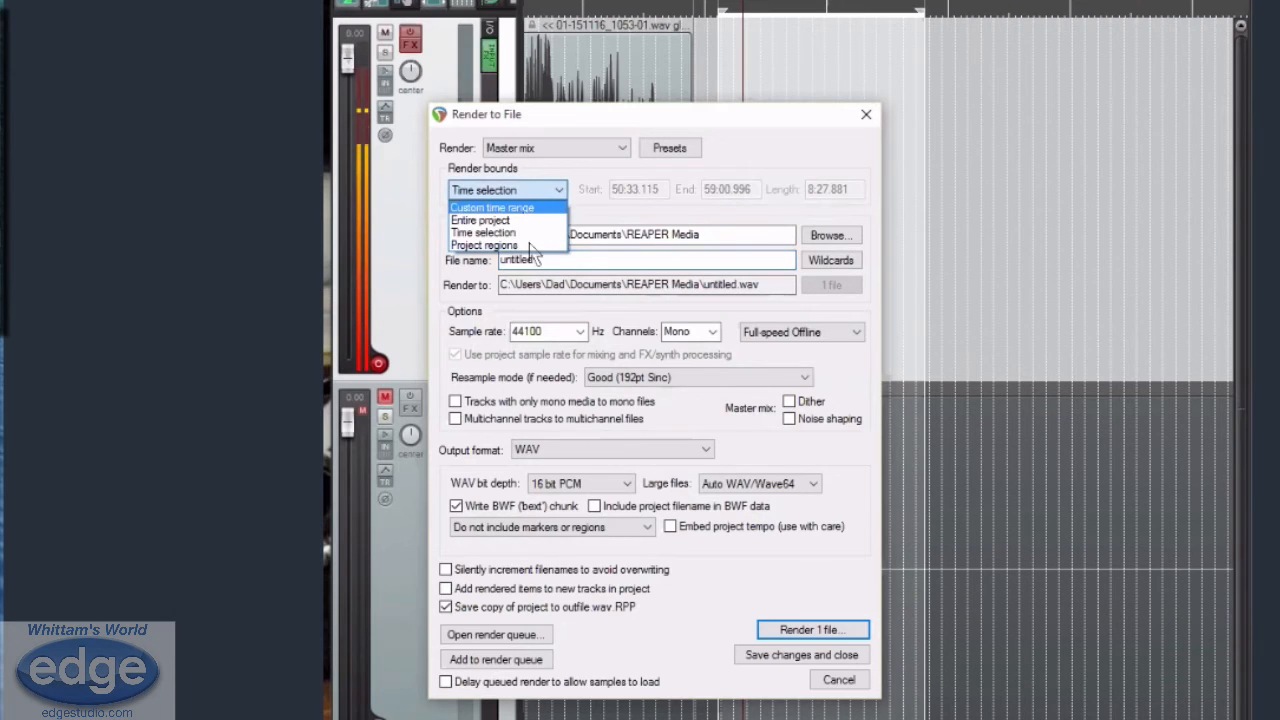
pyautogui.click(535, 245)
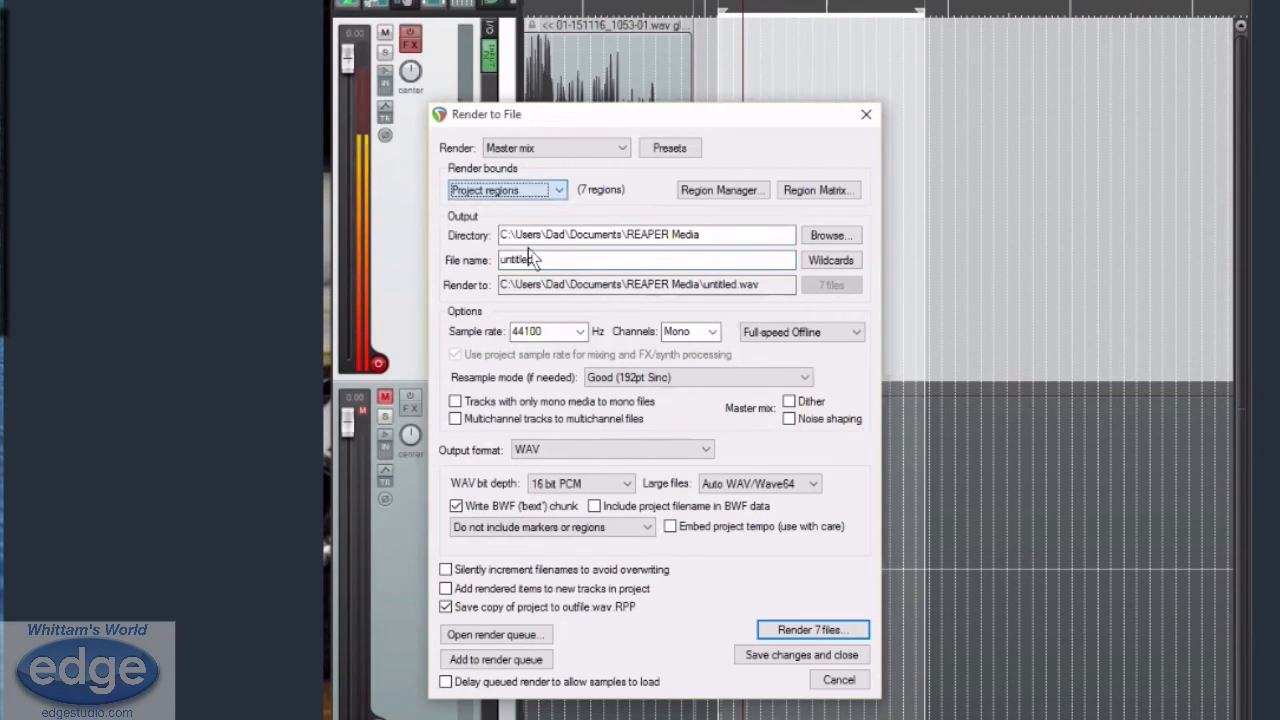
pyautogui.click(848, 240)
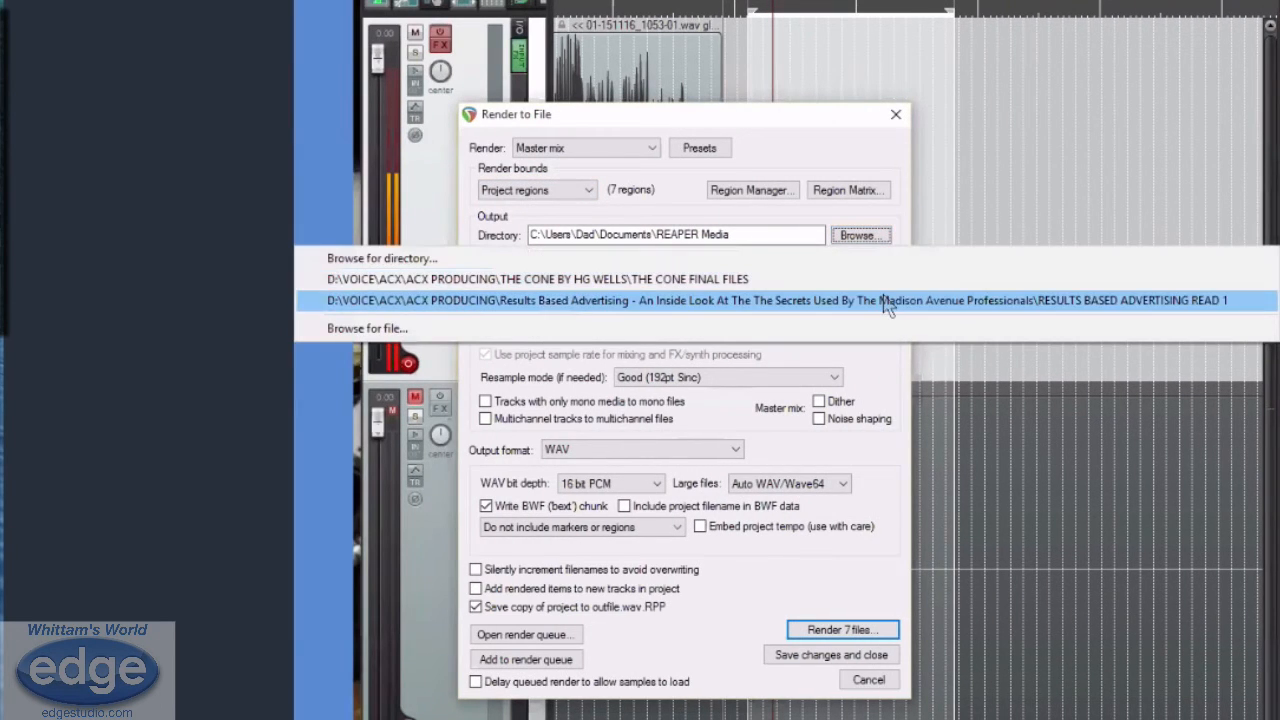
pyautogui.click(826, 302)
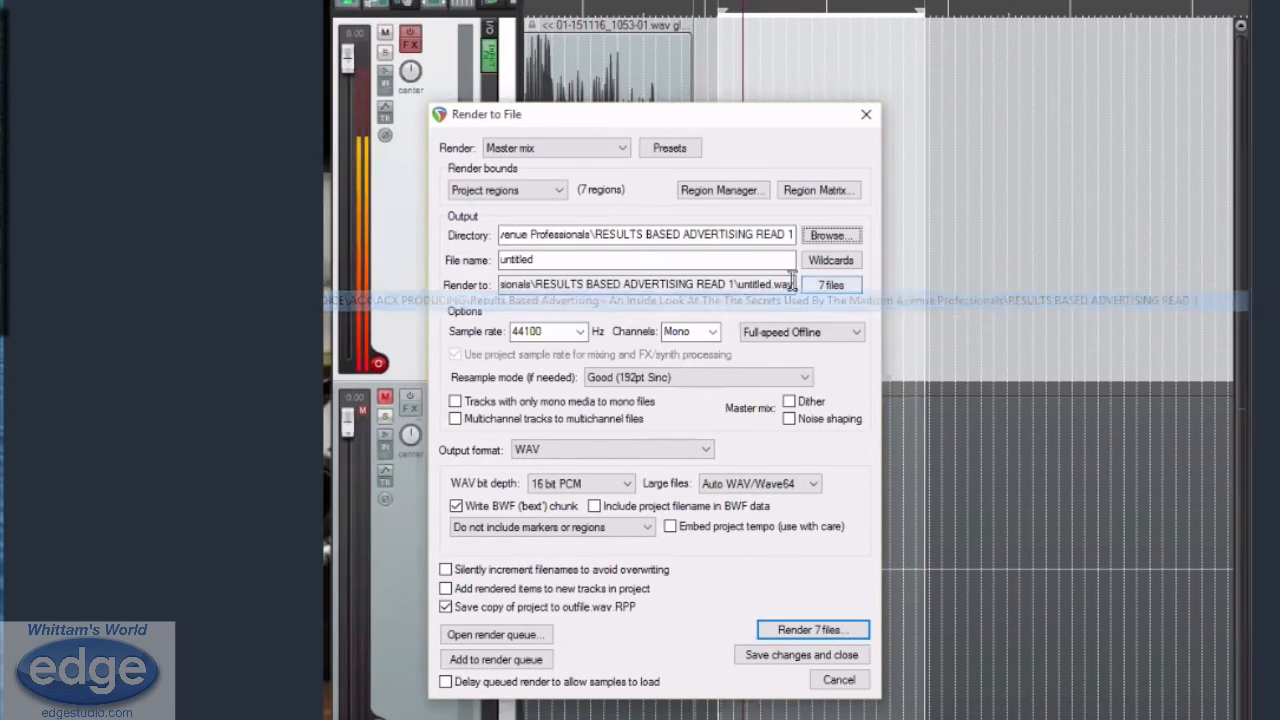
pyautogui.click(838, 261)
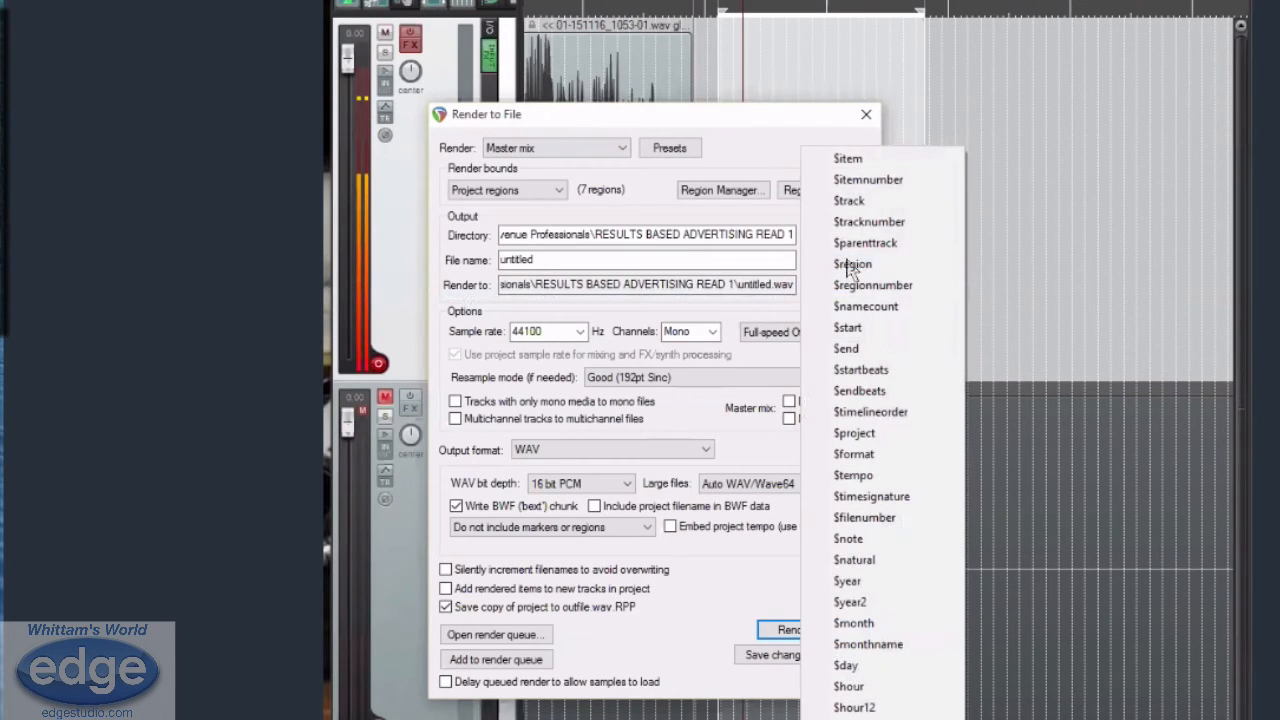
pyautogui.click(853, 265)
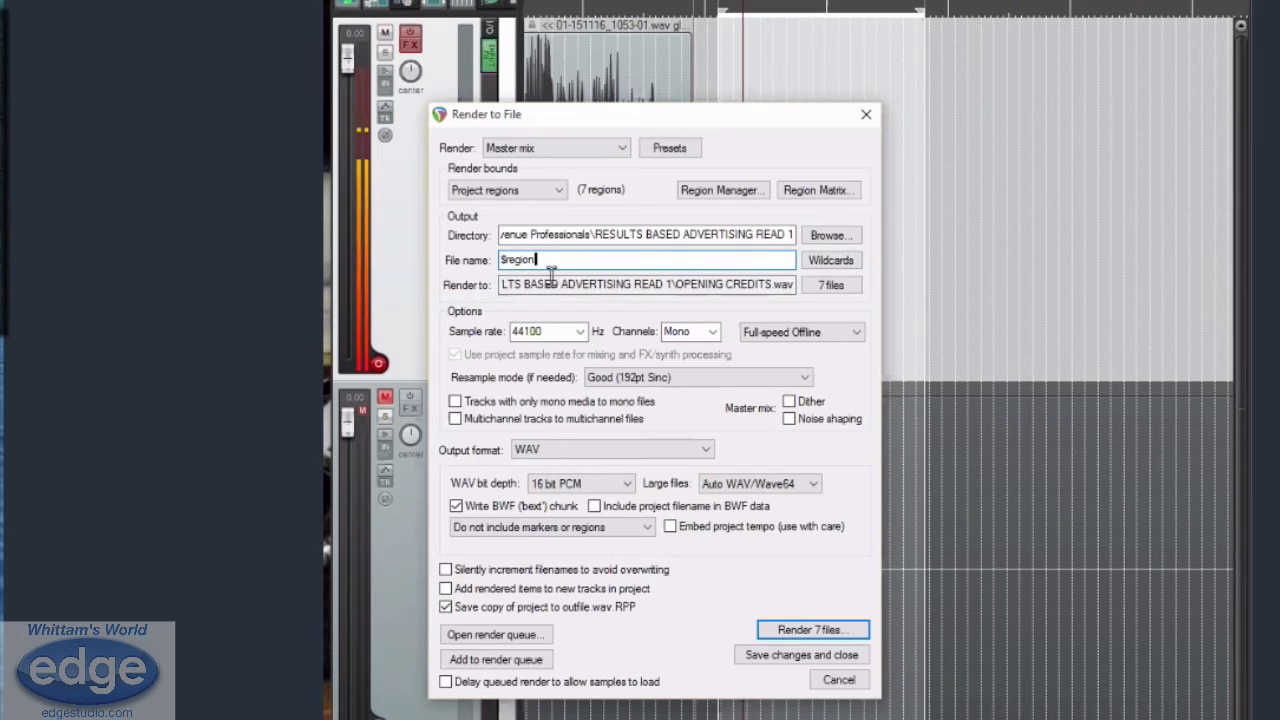
# Set the render output format to MP3 (encoder by LAME project)
pyautogui.click(645, 450)
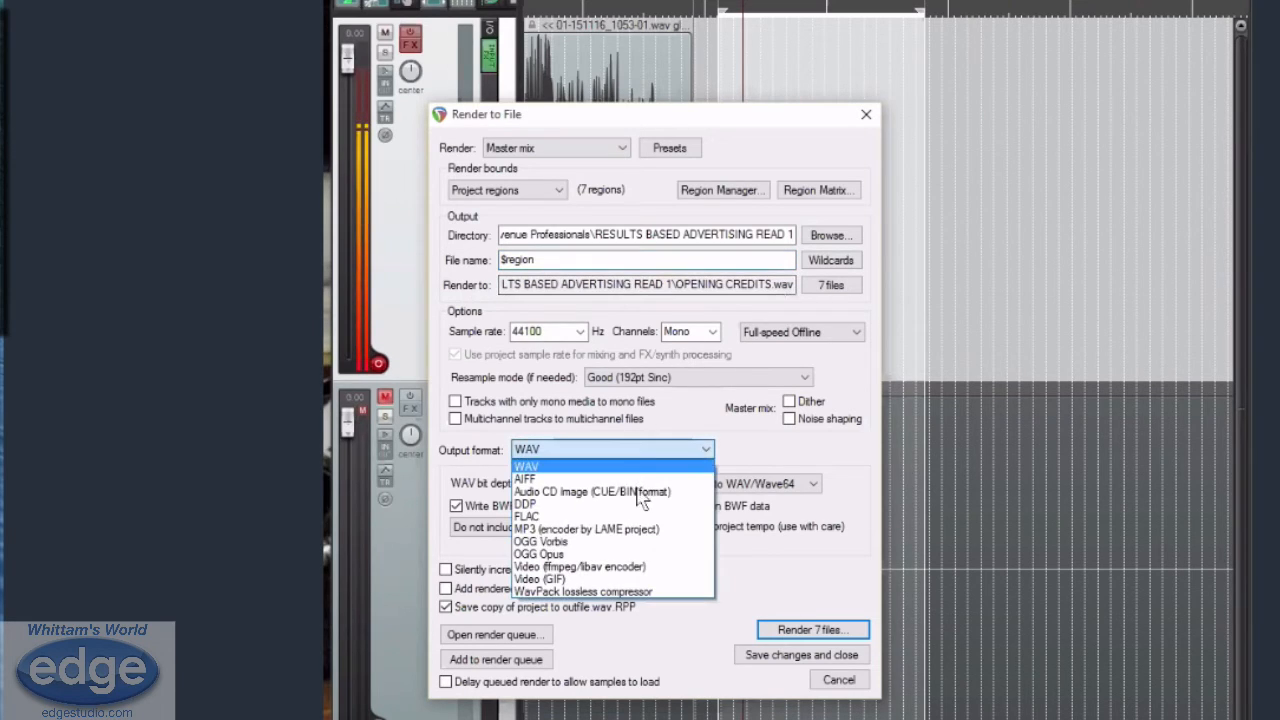
pyautogui.click(643, 529)
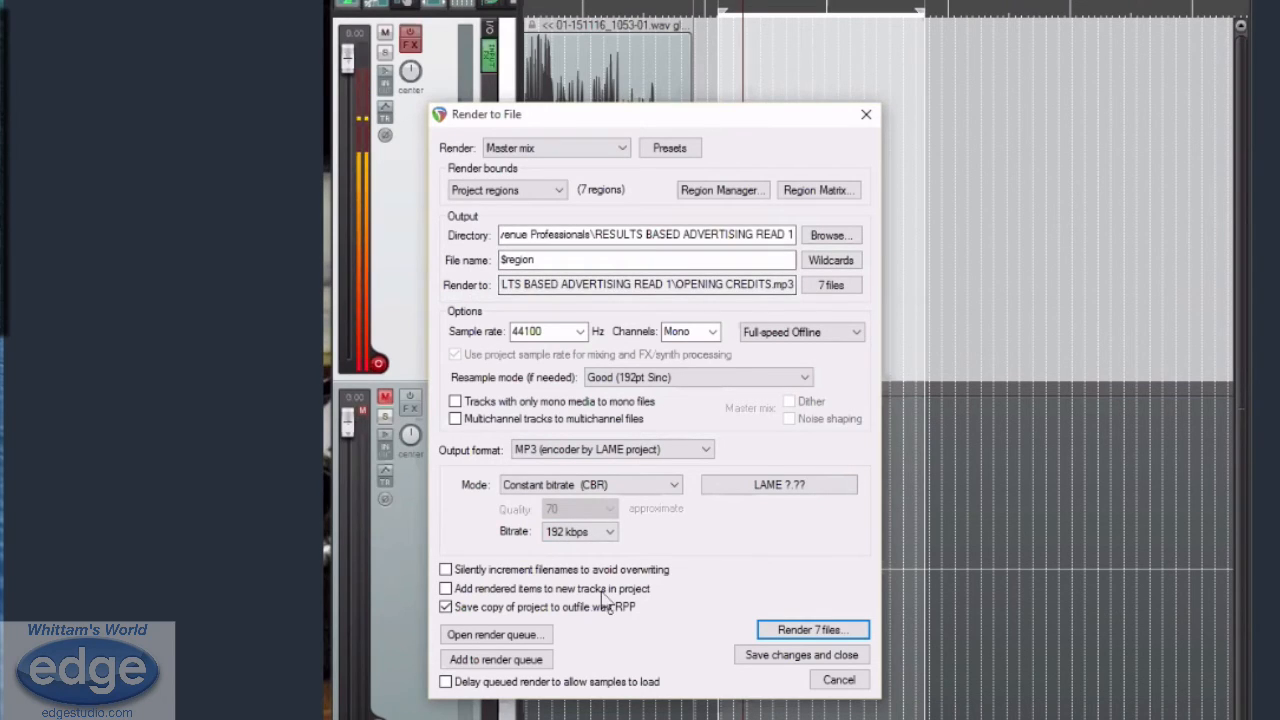
# Load the REGION RENDER WAV preset and save all render settings as a new preset named REGION RENDER 2
pyautogui.click(668, 148)
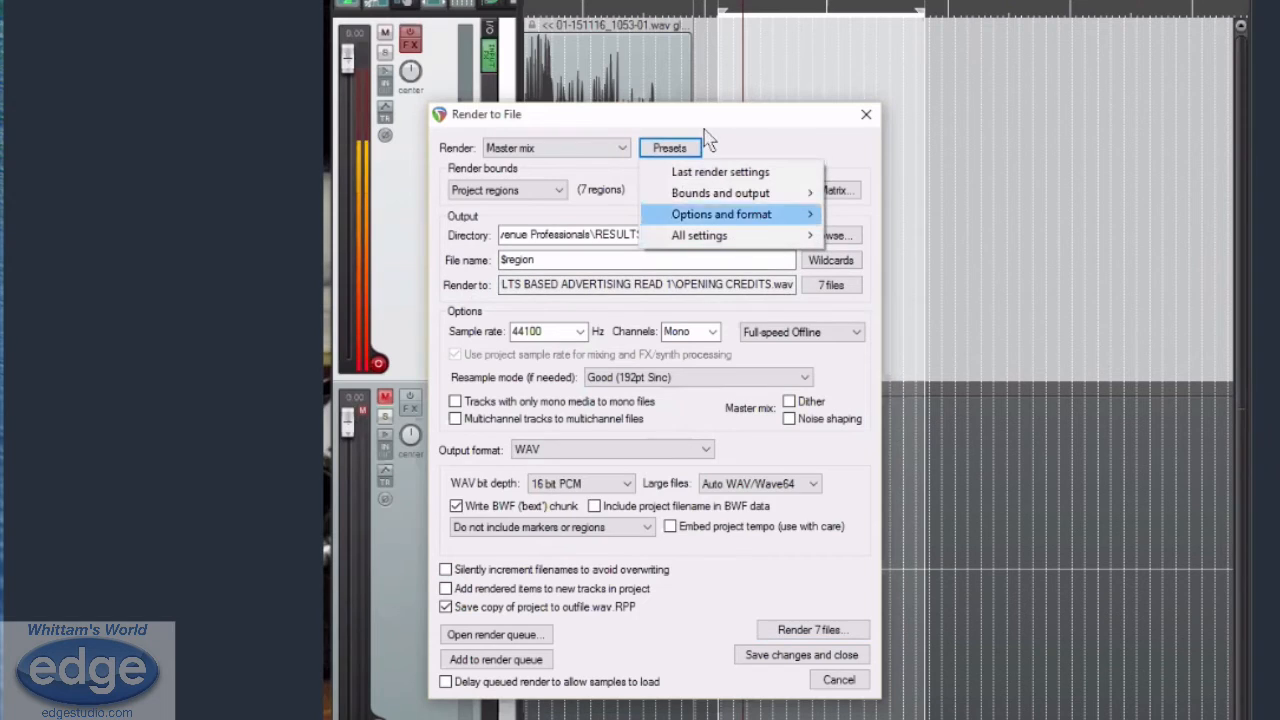
pyautogui.moveTo(790, 236)
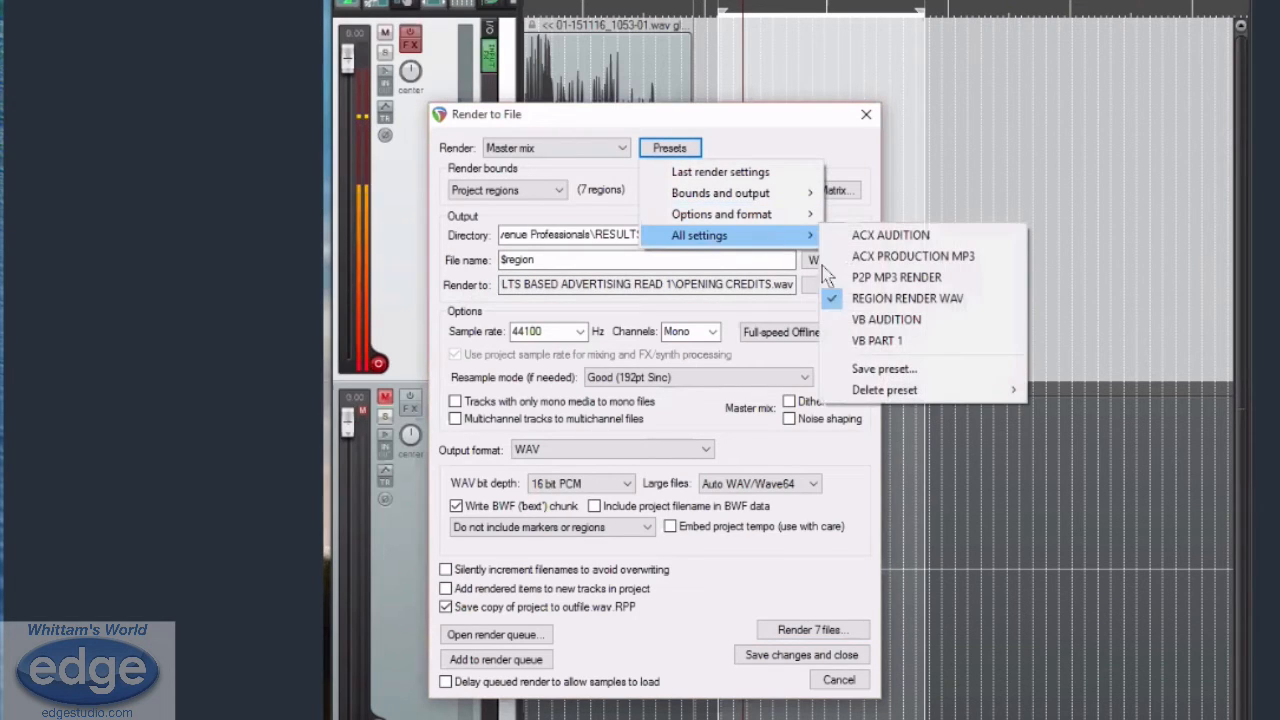
pyautogui.click(876, 369)
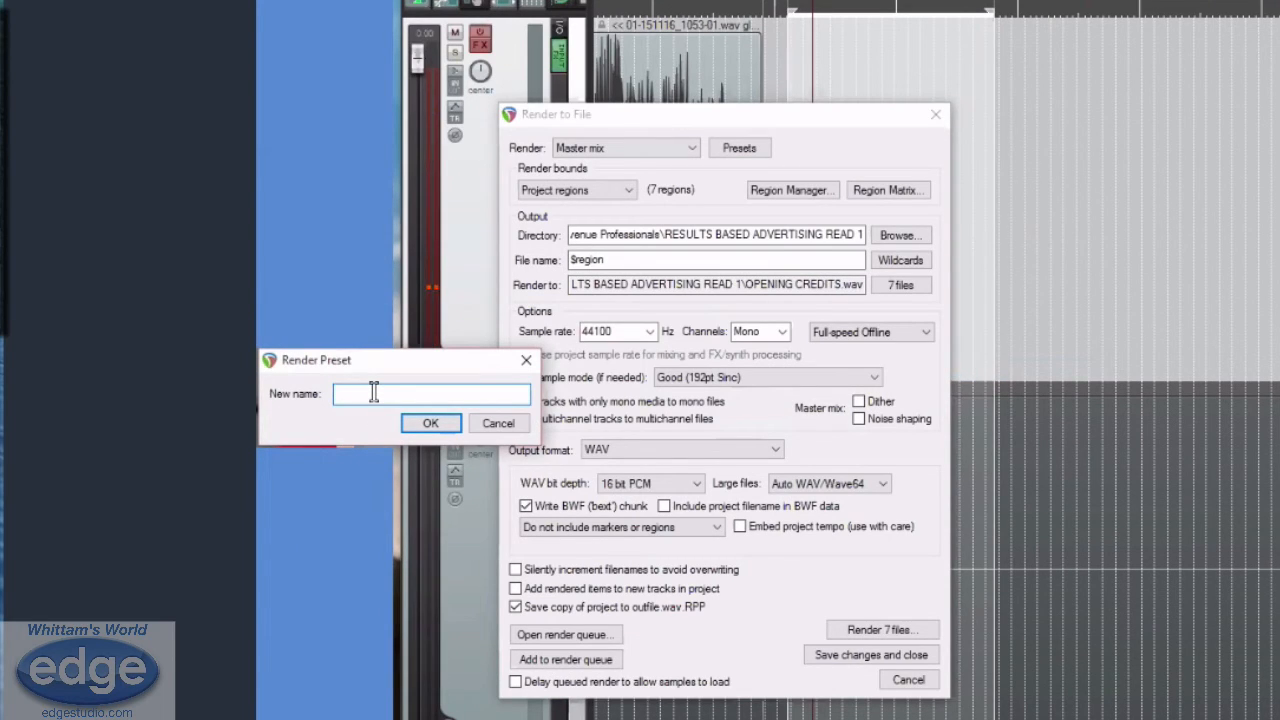
pyautogui.write('REGION WE')
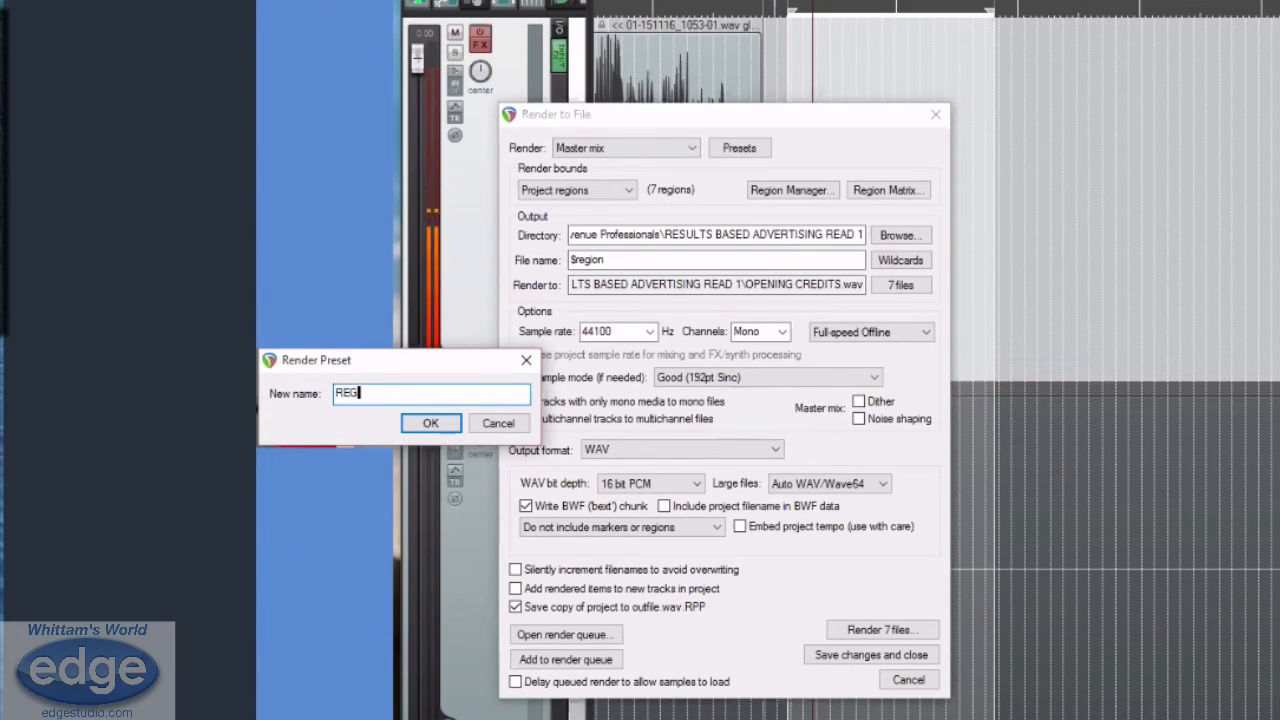
pyautogui.press('BackSpace')
pyautogui.press('BackSpace')
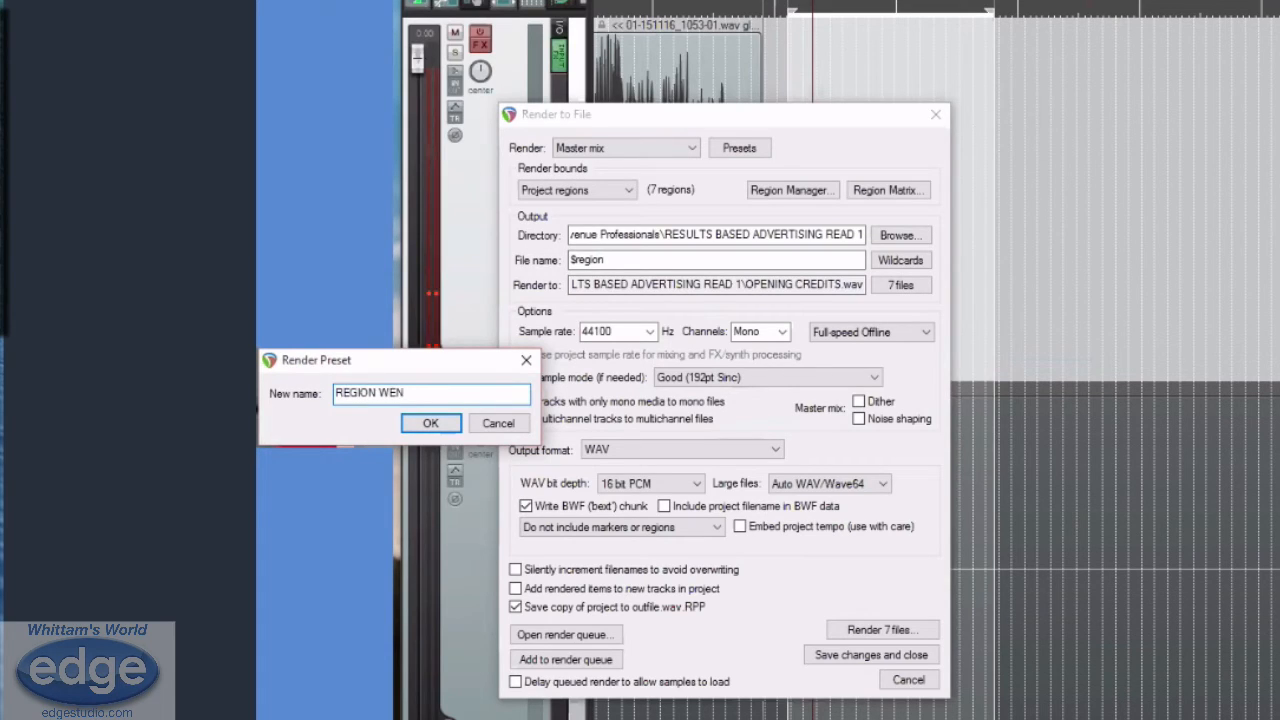
pyautogui.write('RENDER')
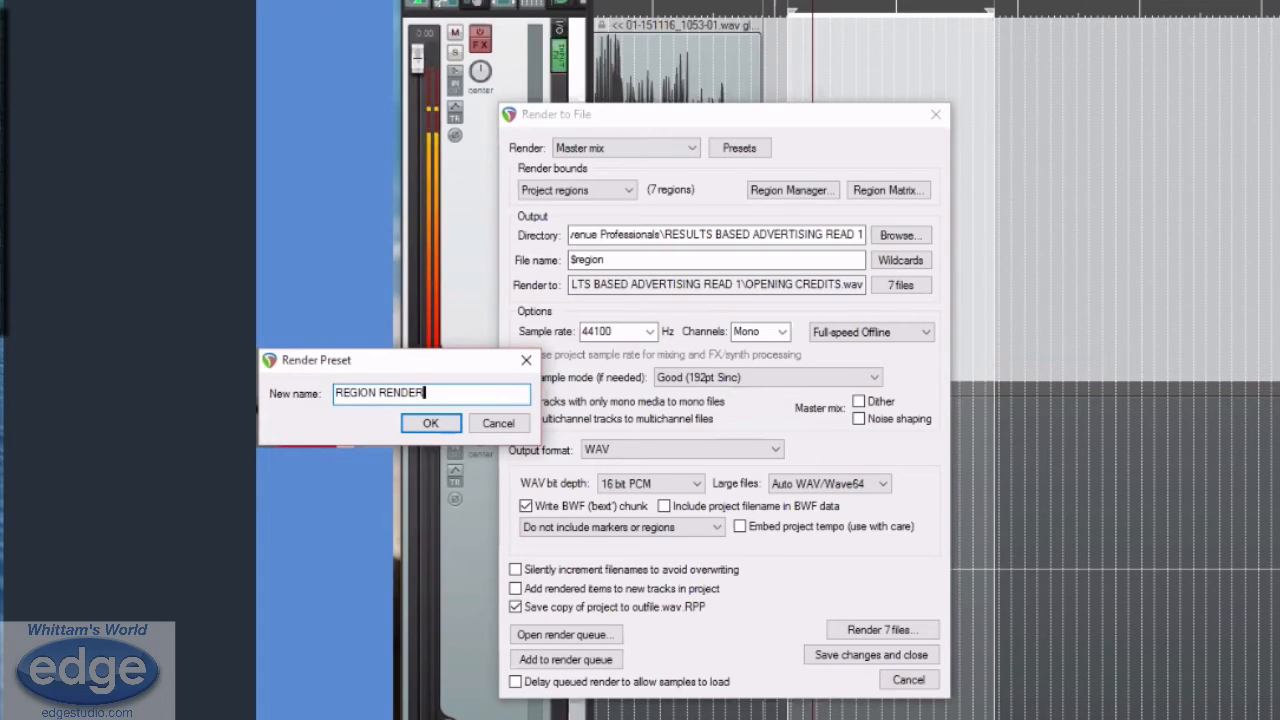
pyautogui.write(' 2')
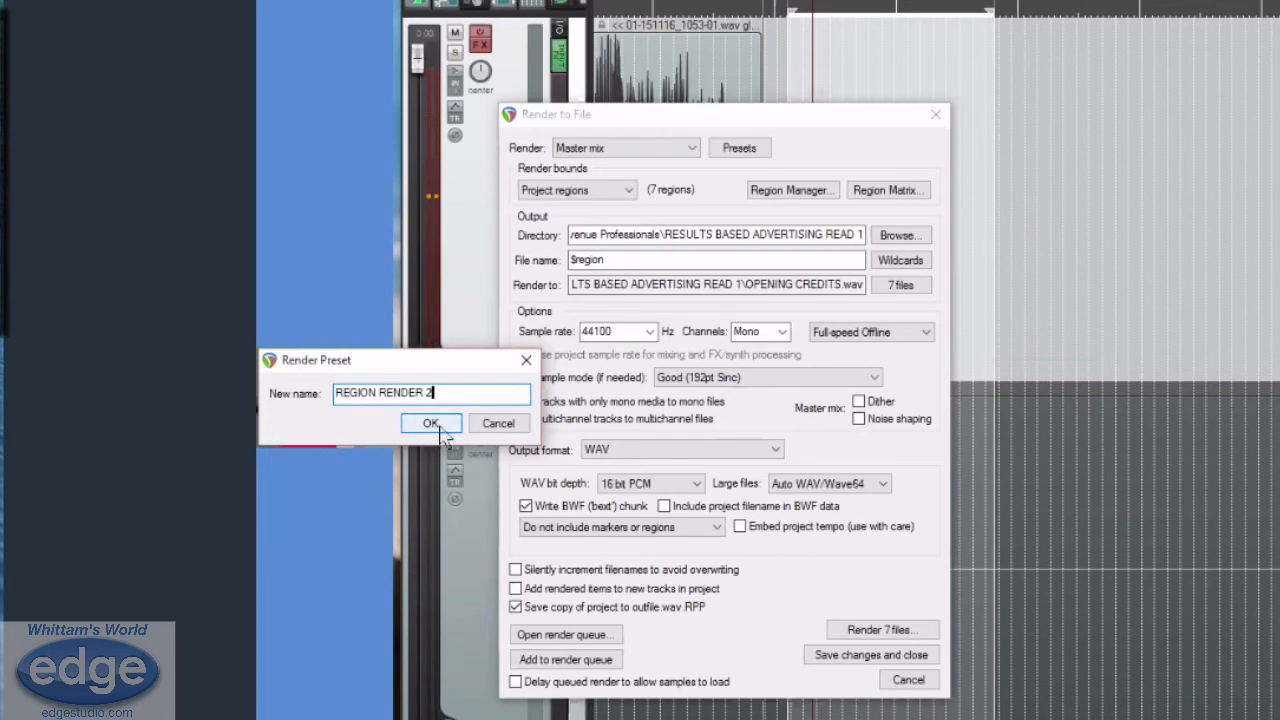
pyautogui.press('Return')
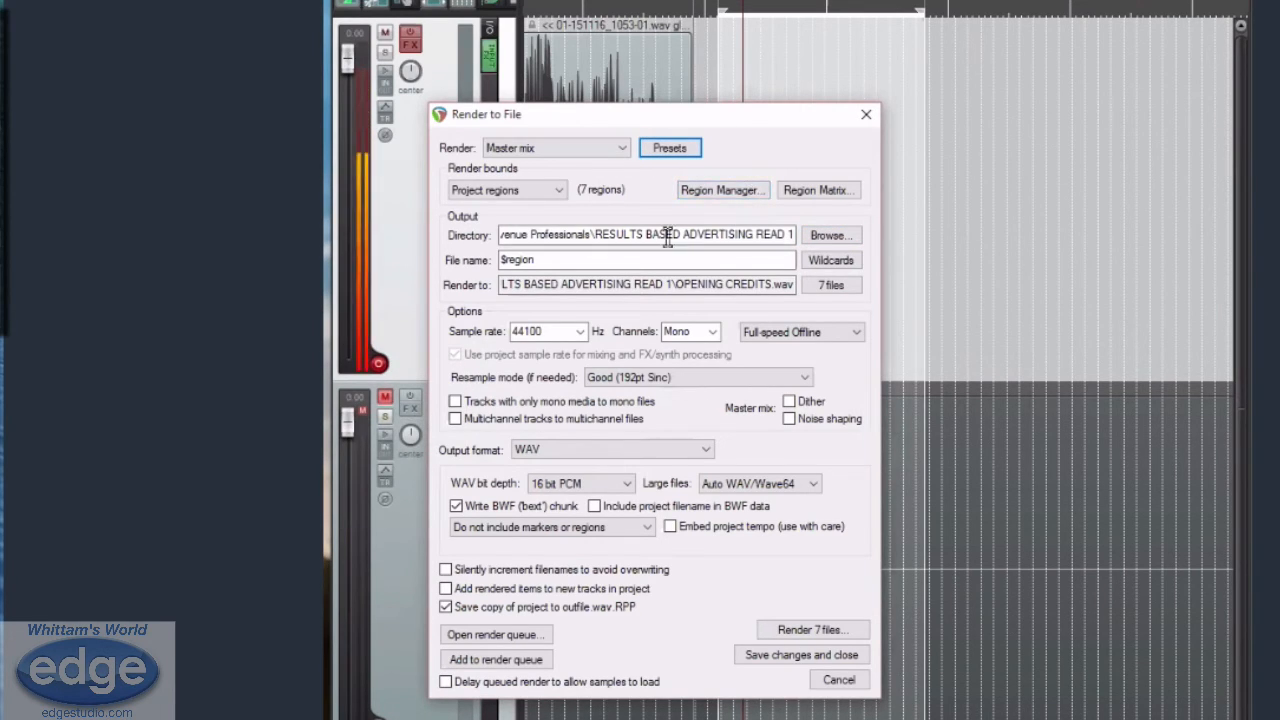
pyautogui.click(828, 236)
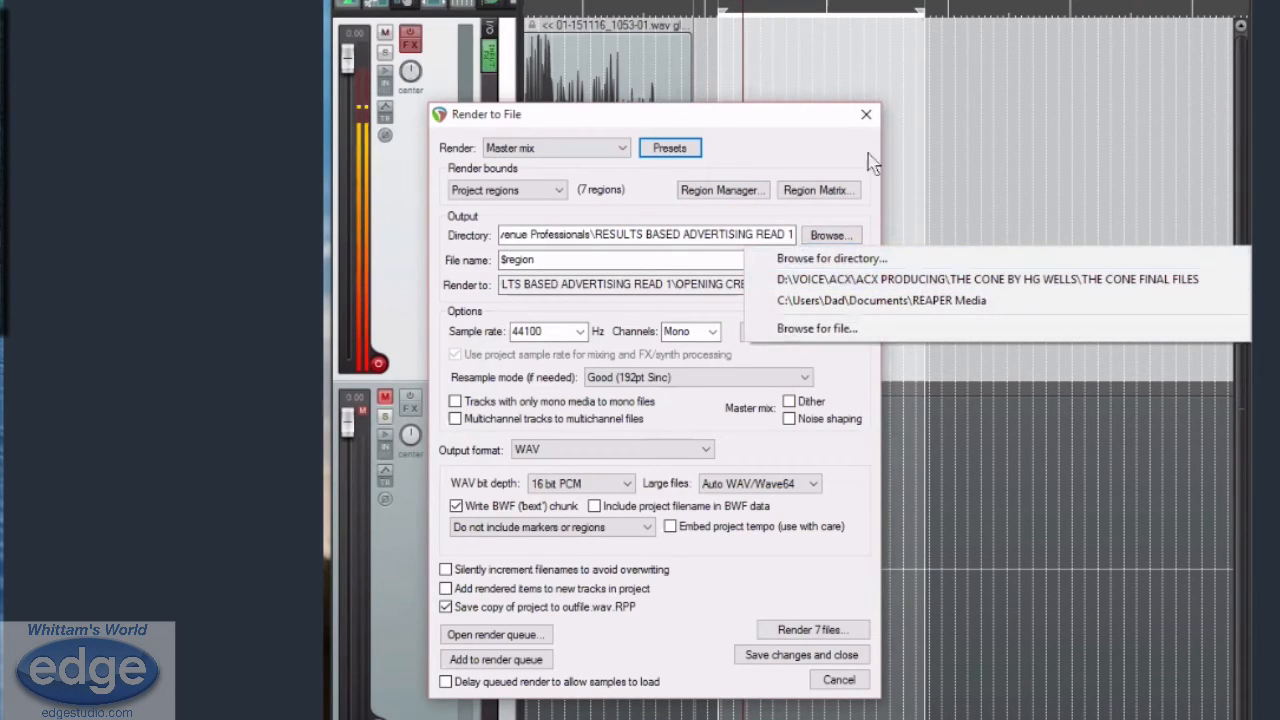
pyautogui.click(841, 125)
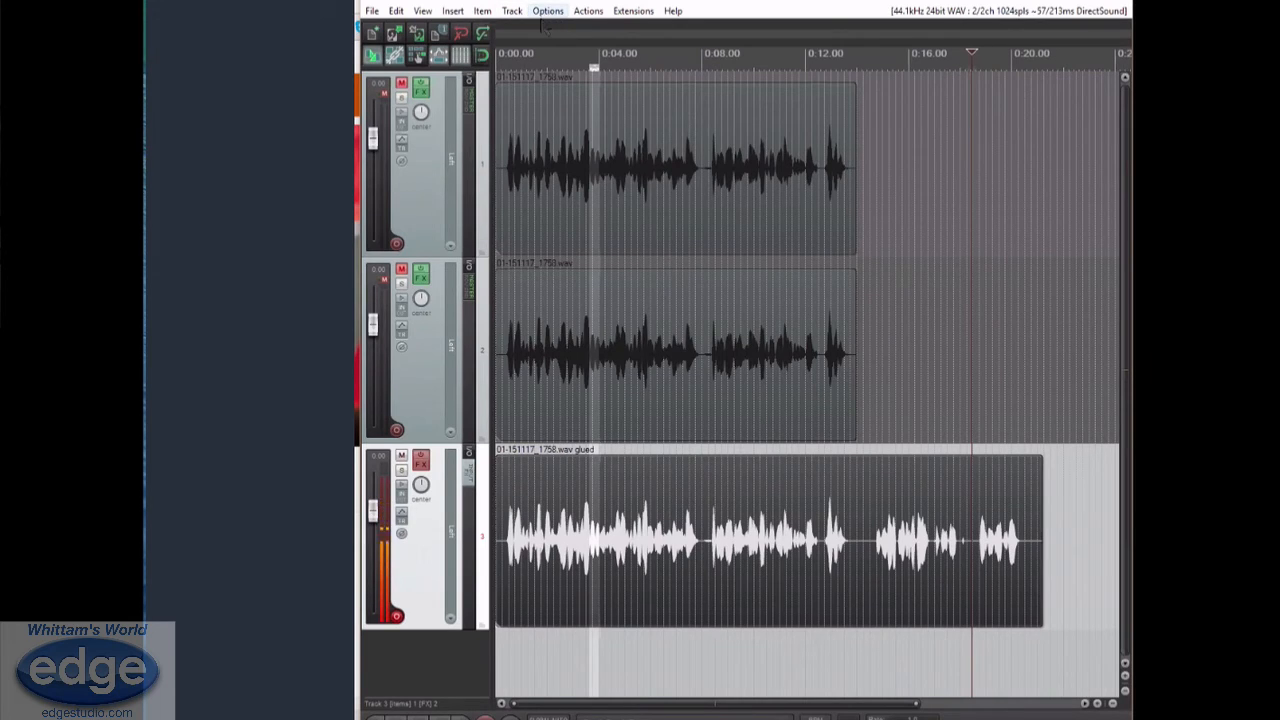
# Filter the action list for RECORD, assign the shortcut R to the Transport: Record action, and close the list
pyautogui.click(547, 14)
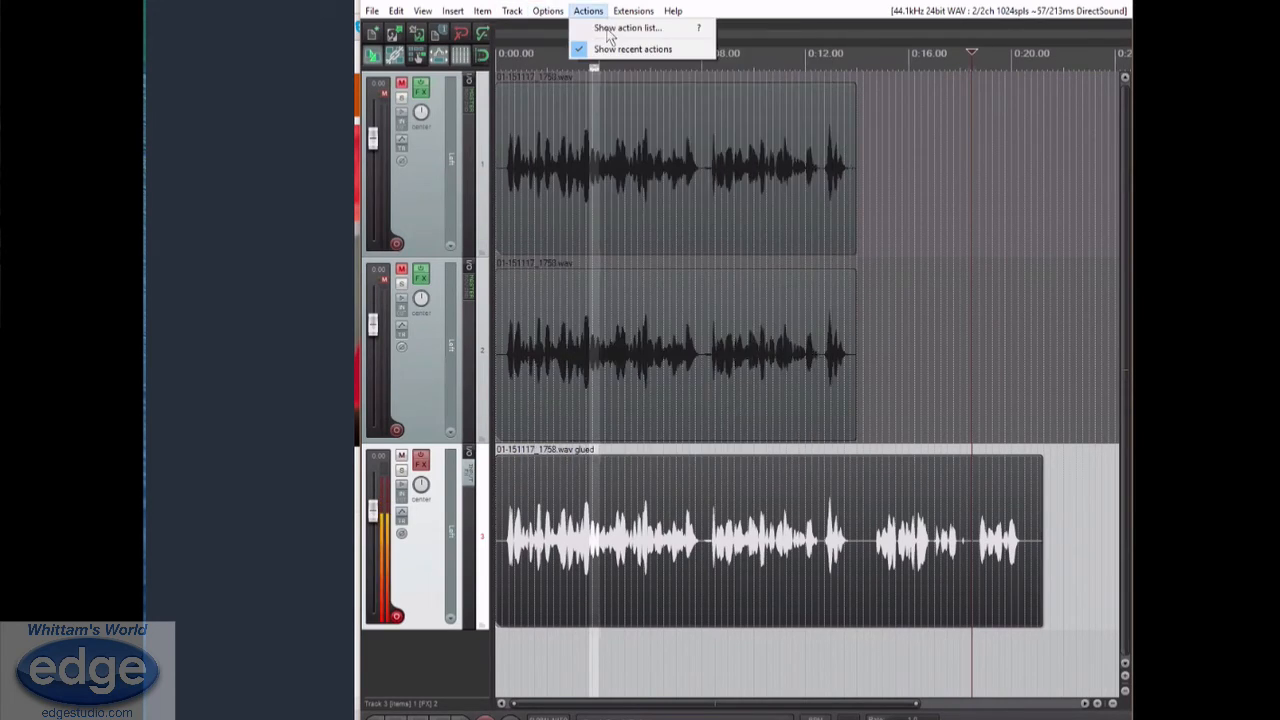
pyautogui.click(606, 28)
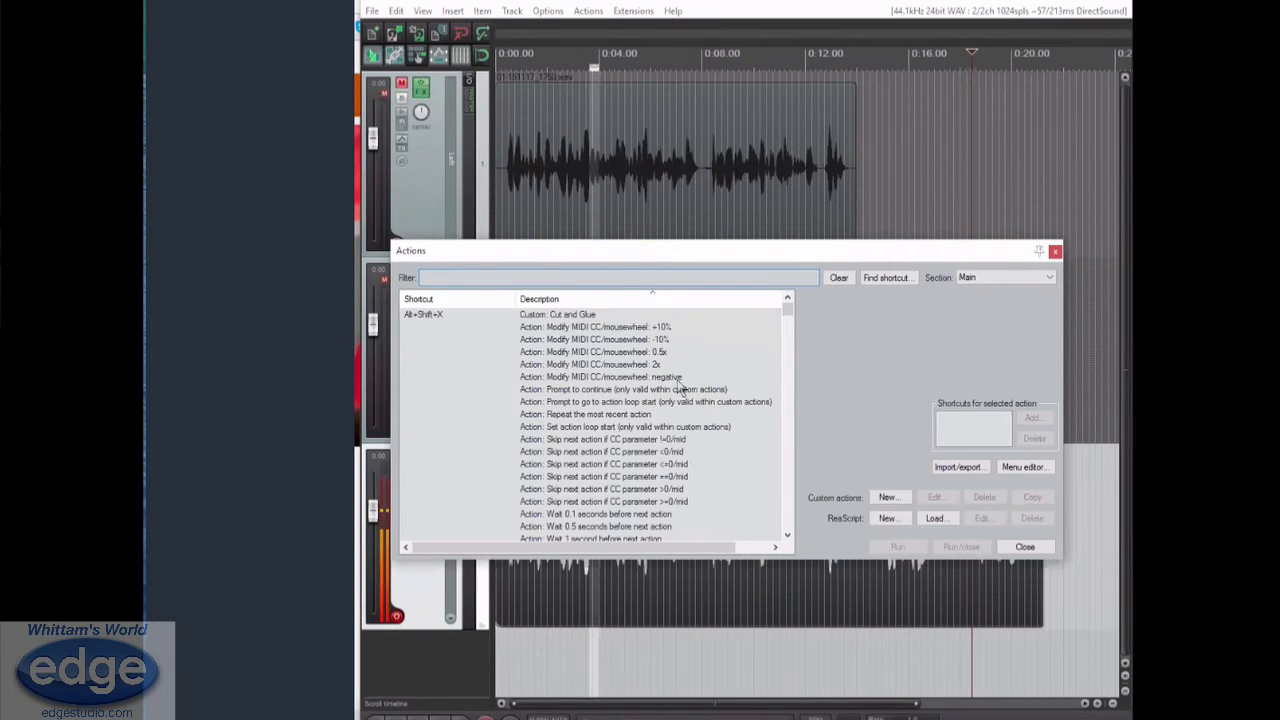
pyautogui.click(889, 278)
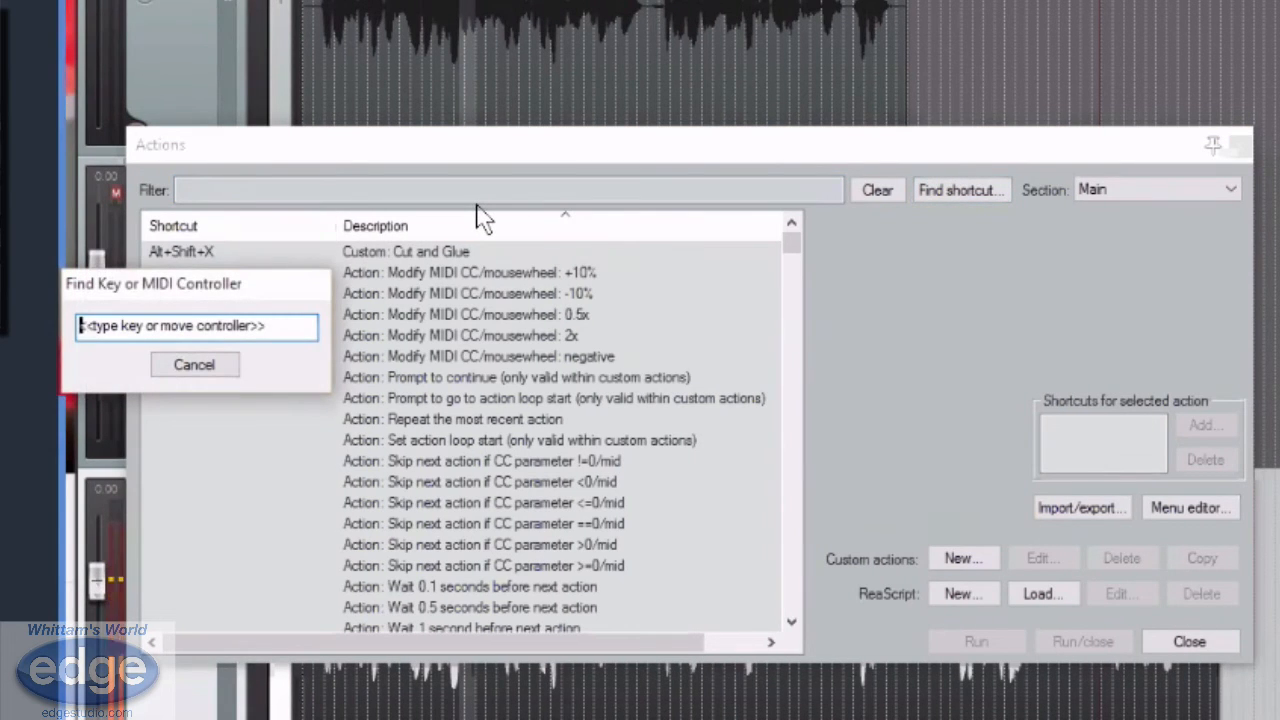
pyautogui.press('r')
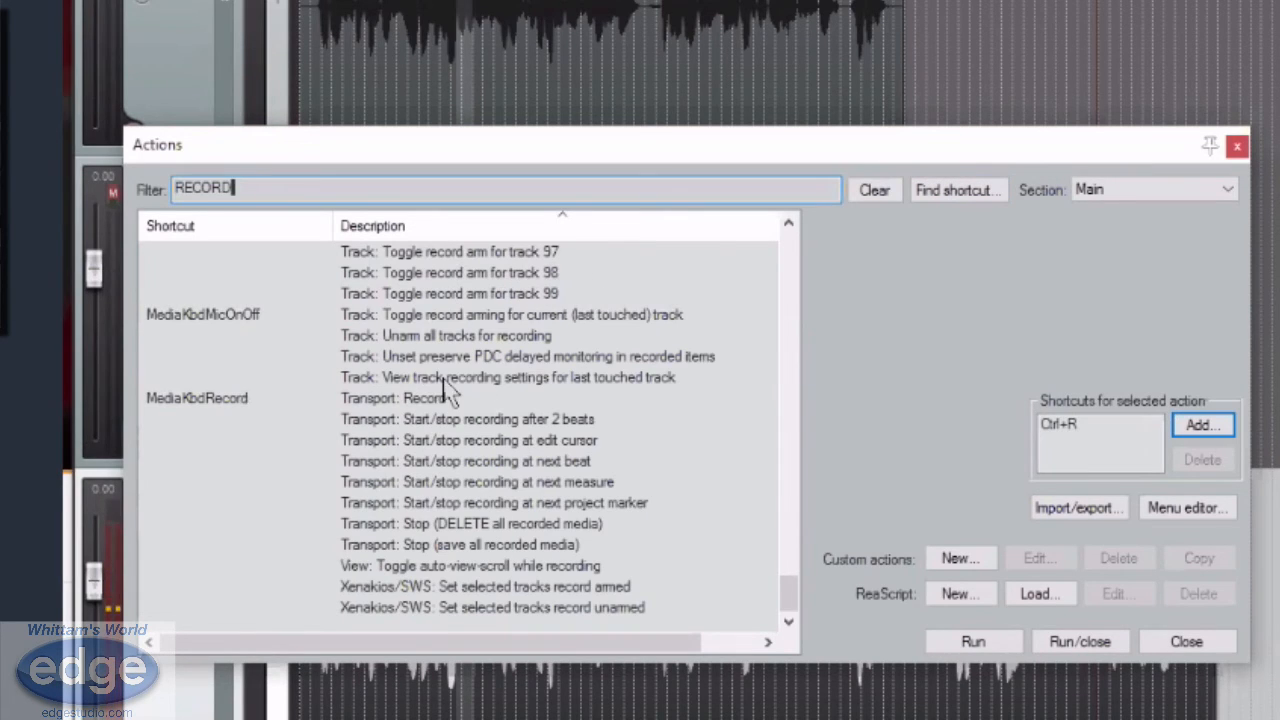
pyautogui.click(372, 400)
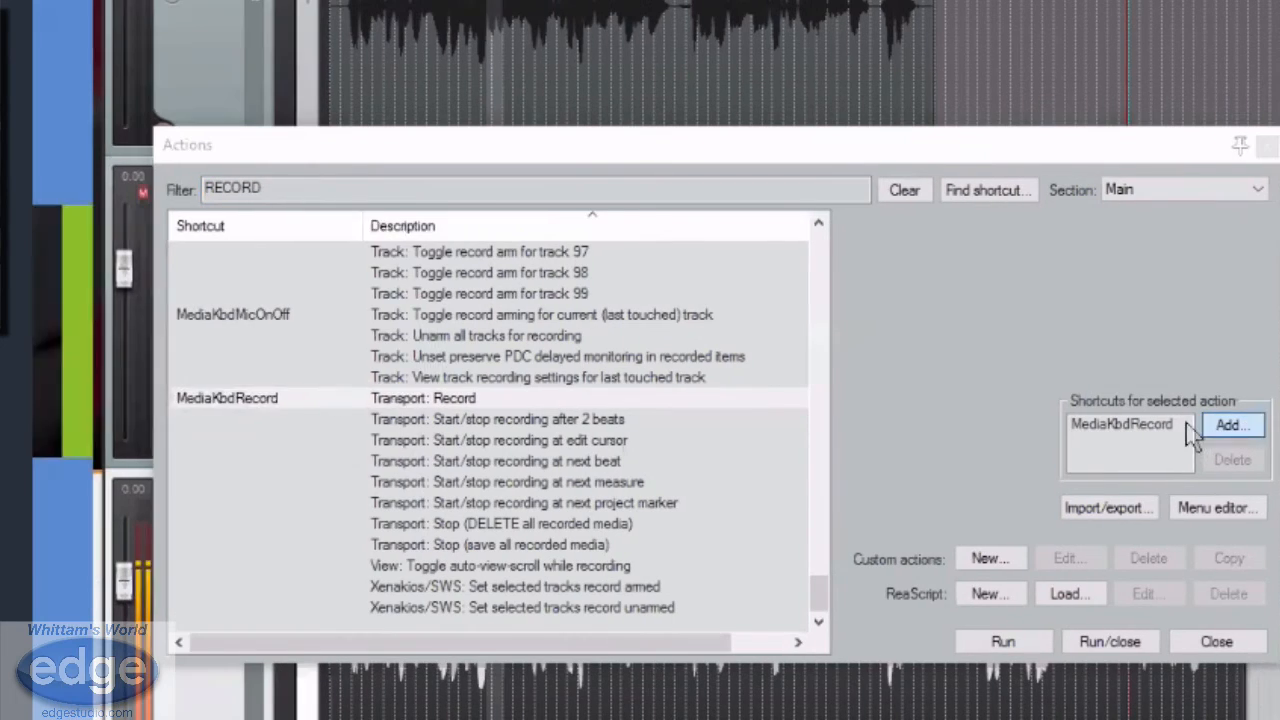
pyautogui.click(1200, 426)
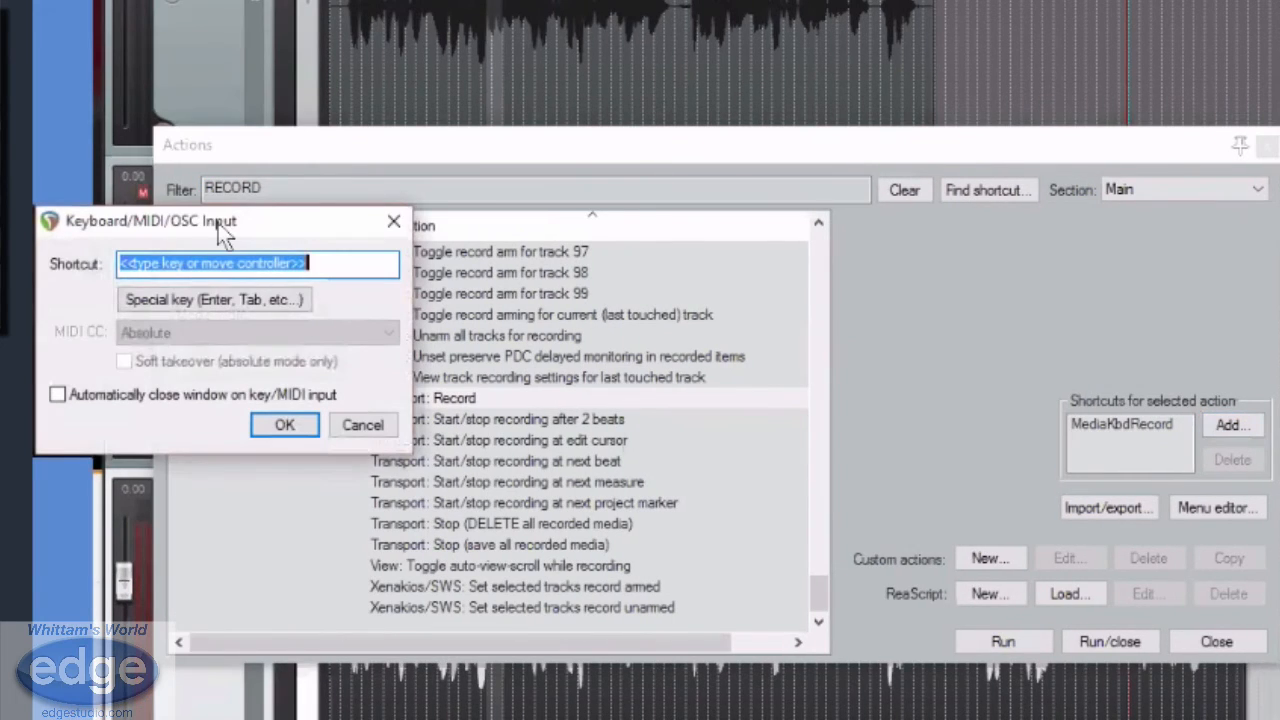
pyautogui.press('r')
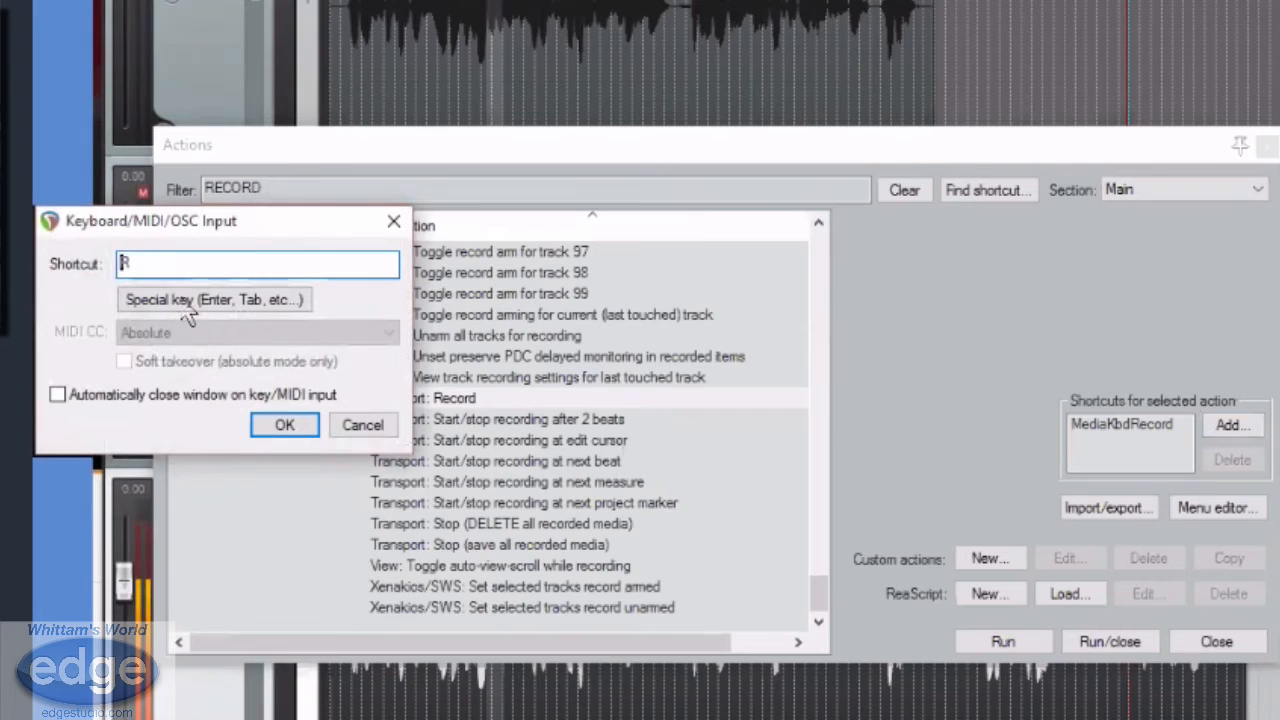
pyautogui.click(283, 427)
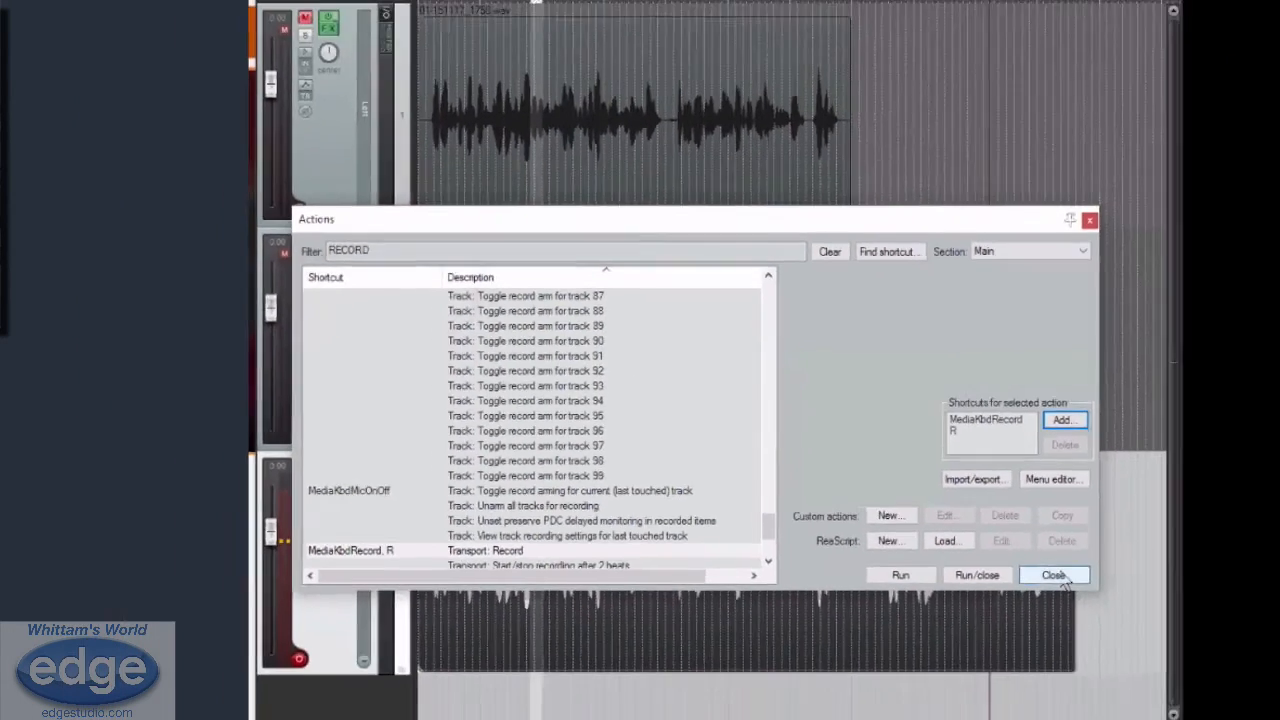
pyautogui.click(1200, 641)
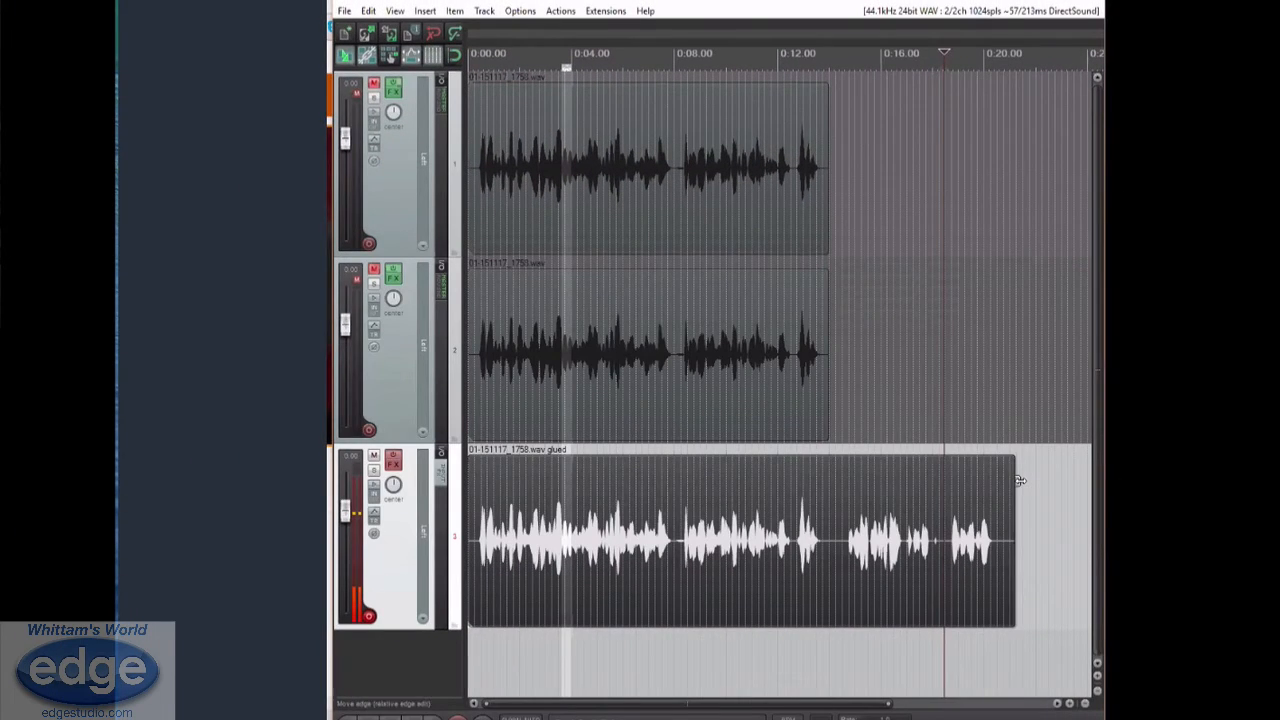
# Record a short take on track 3, starting at the end of the glued clip
pyautogui.click(1018, 478)
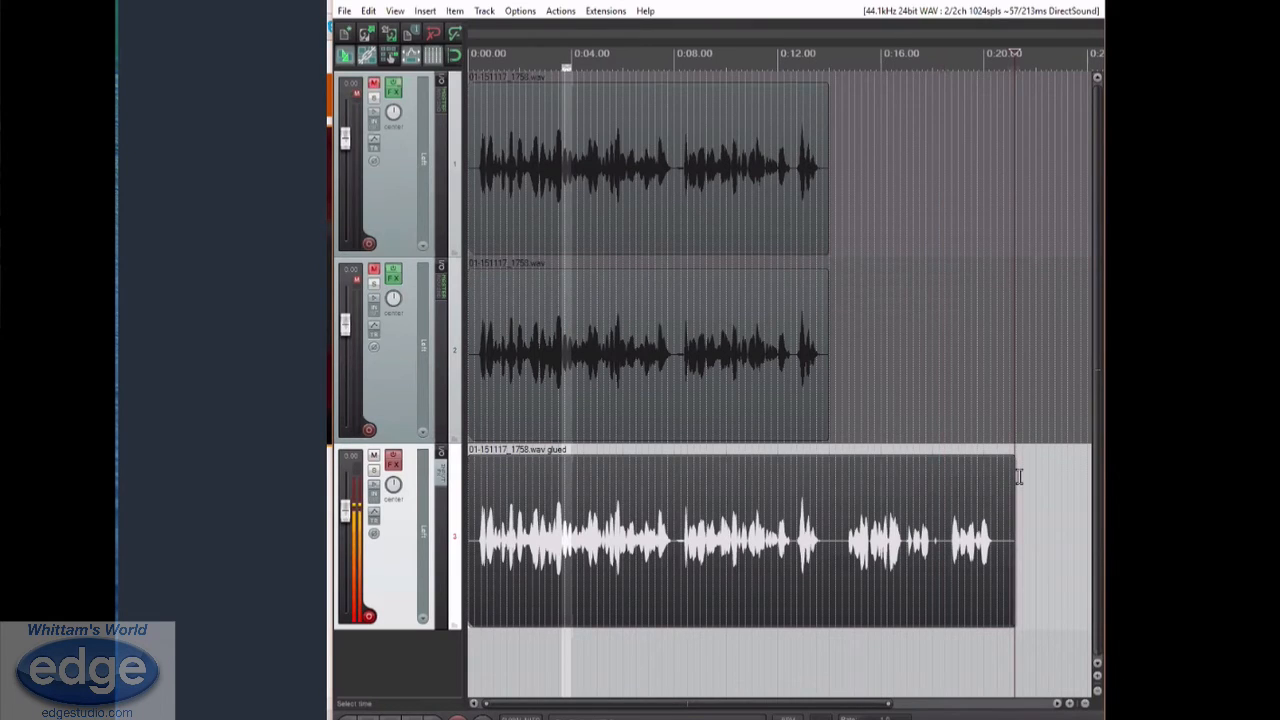
pyautogui.press('r')
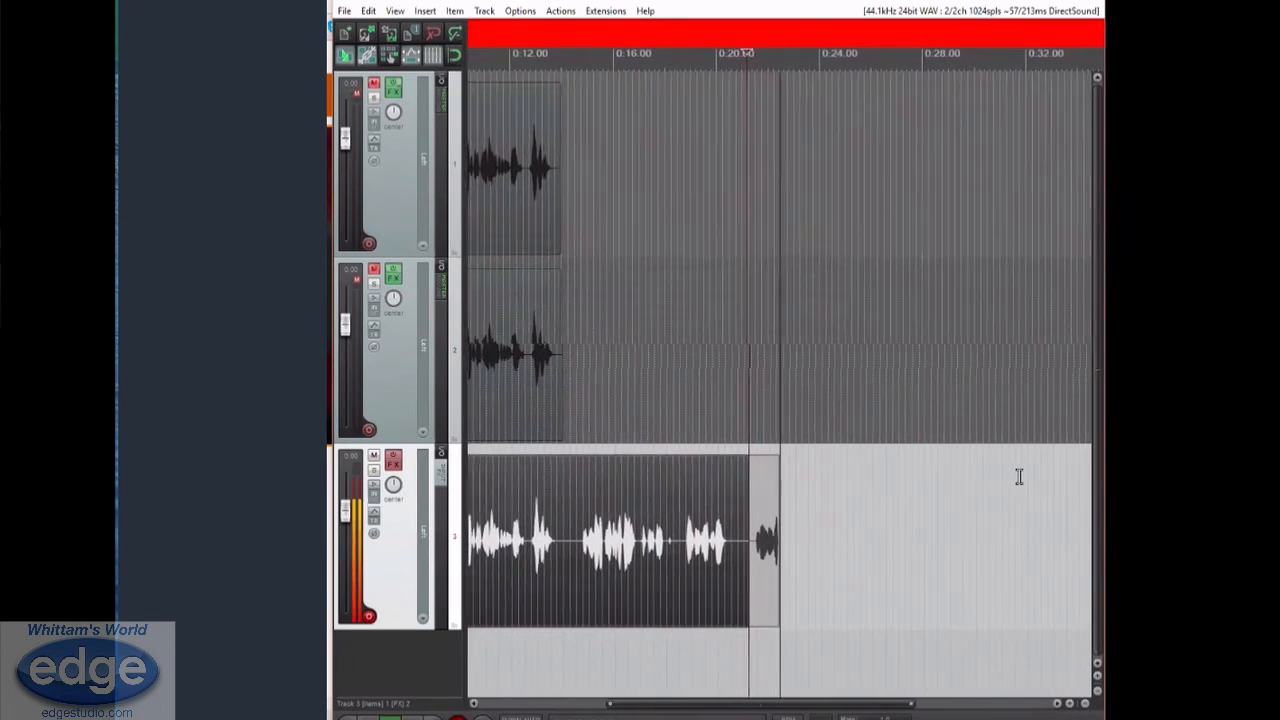
pyautogui.press('space')
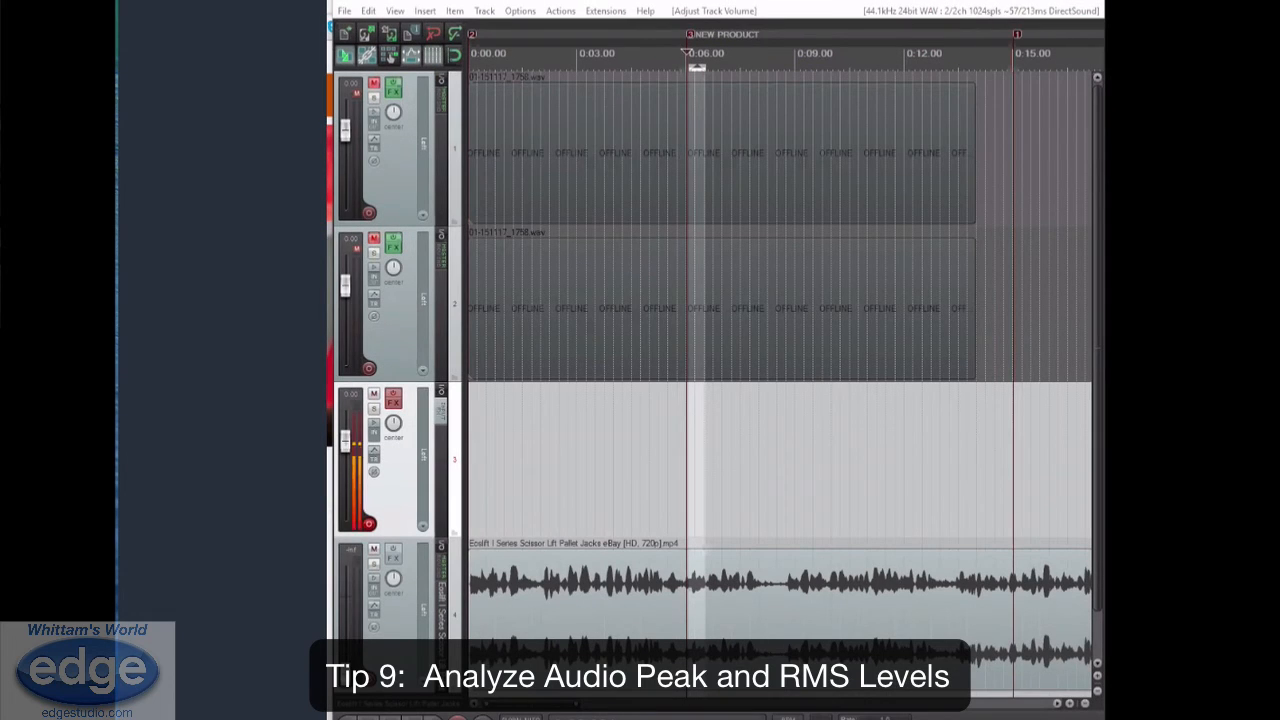
# Filter the action list for ANALYZE and assign the shortcut A to SWS: Analyze and display item peak and RMS
pyautogui.click(560, 11)
pyautogui.click(590, 31)
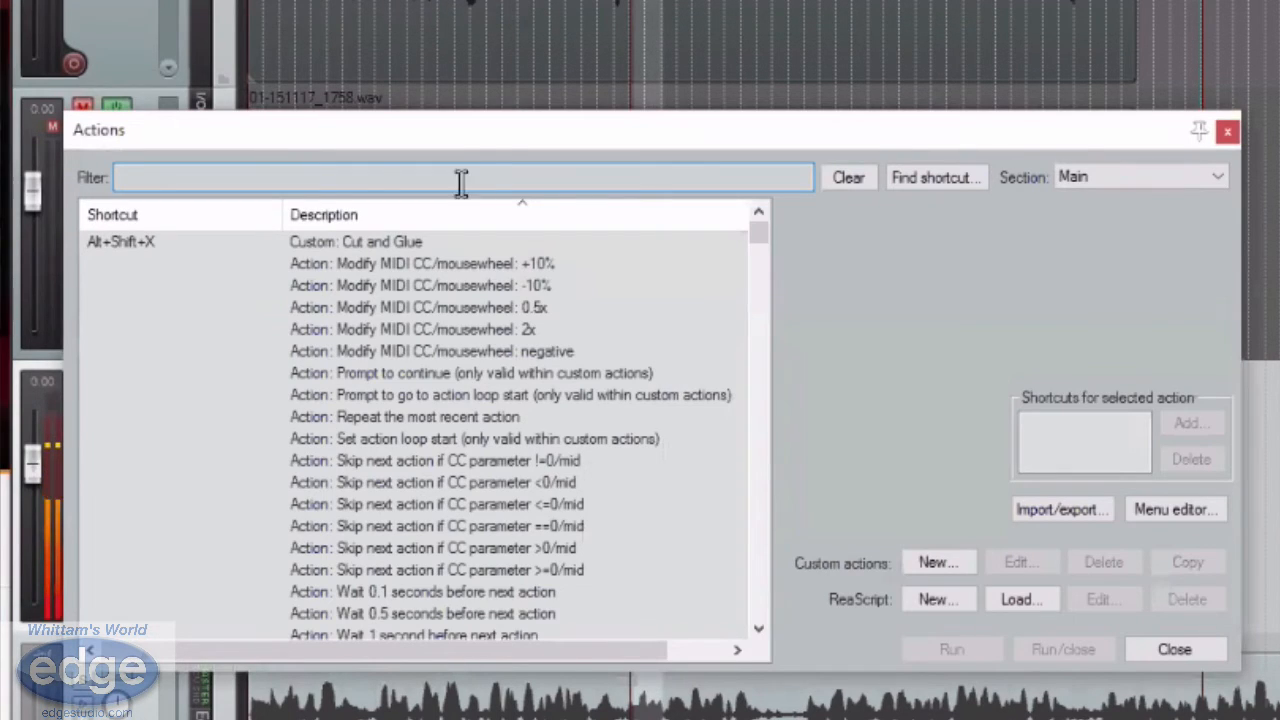
pyautogui.write('AN')
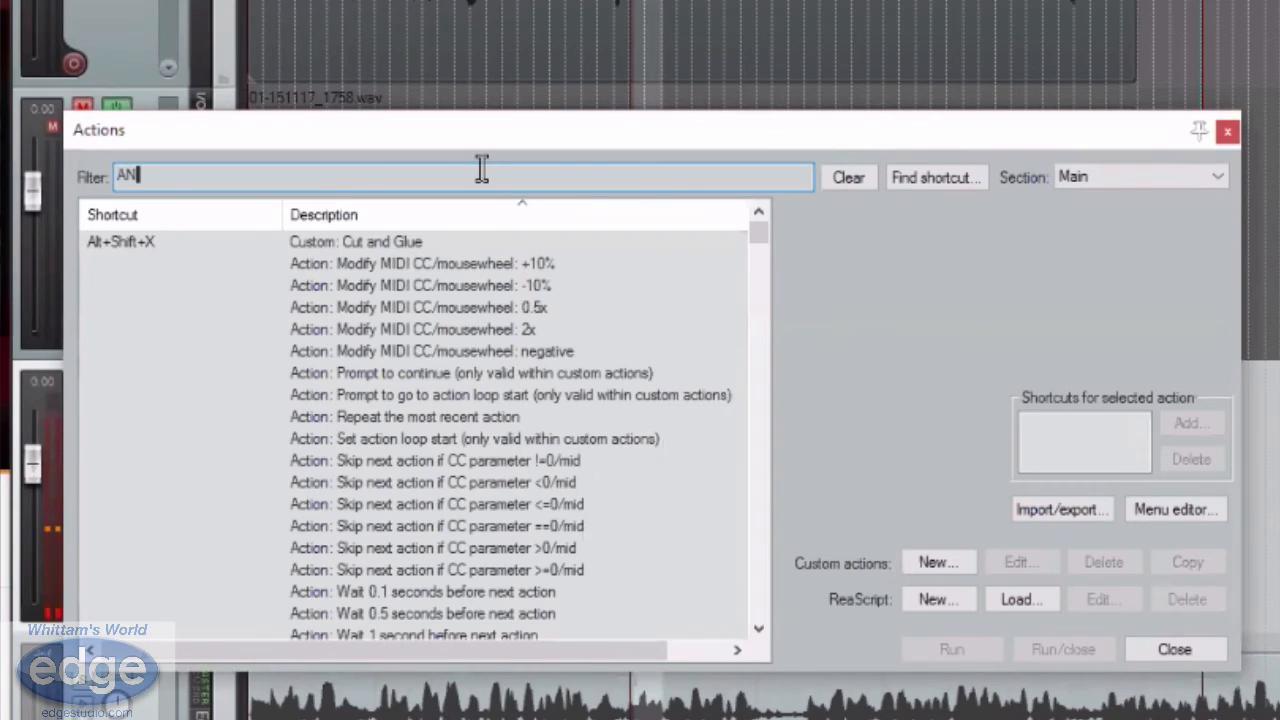
pyautogui.write('ALY')
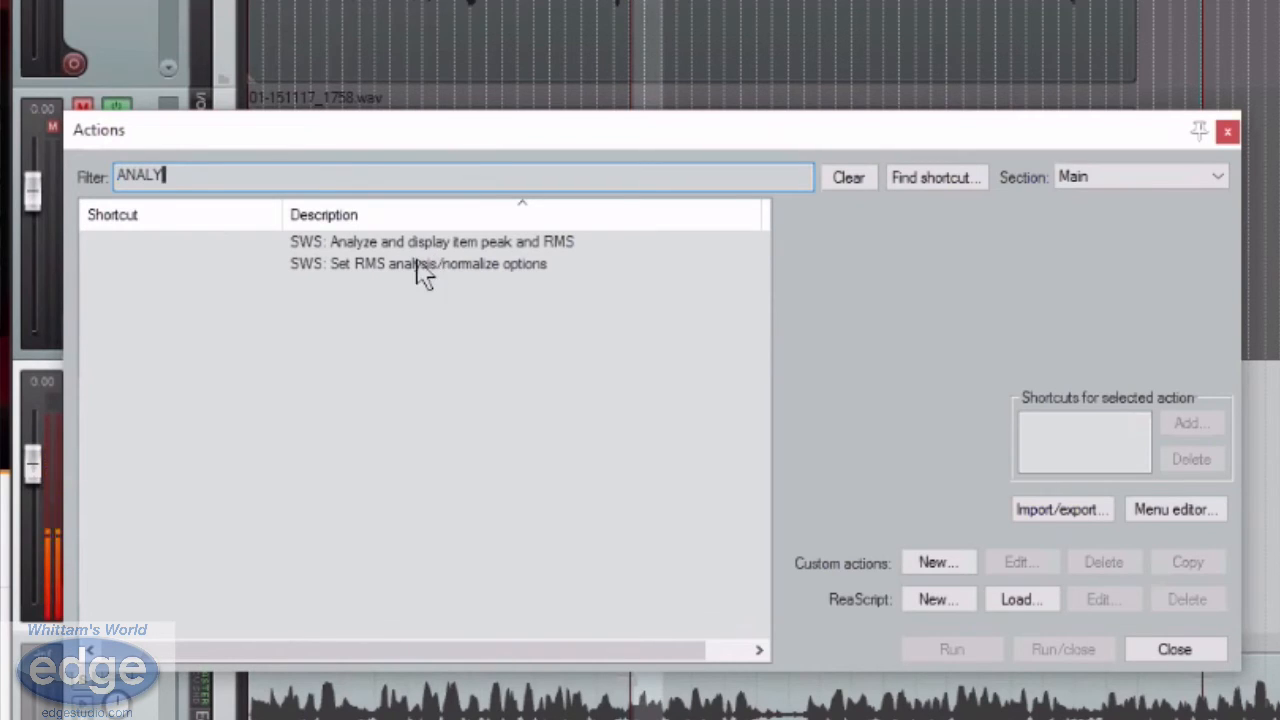
pyautogui.click(476, 243)
pyautogui.write('ZE')
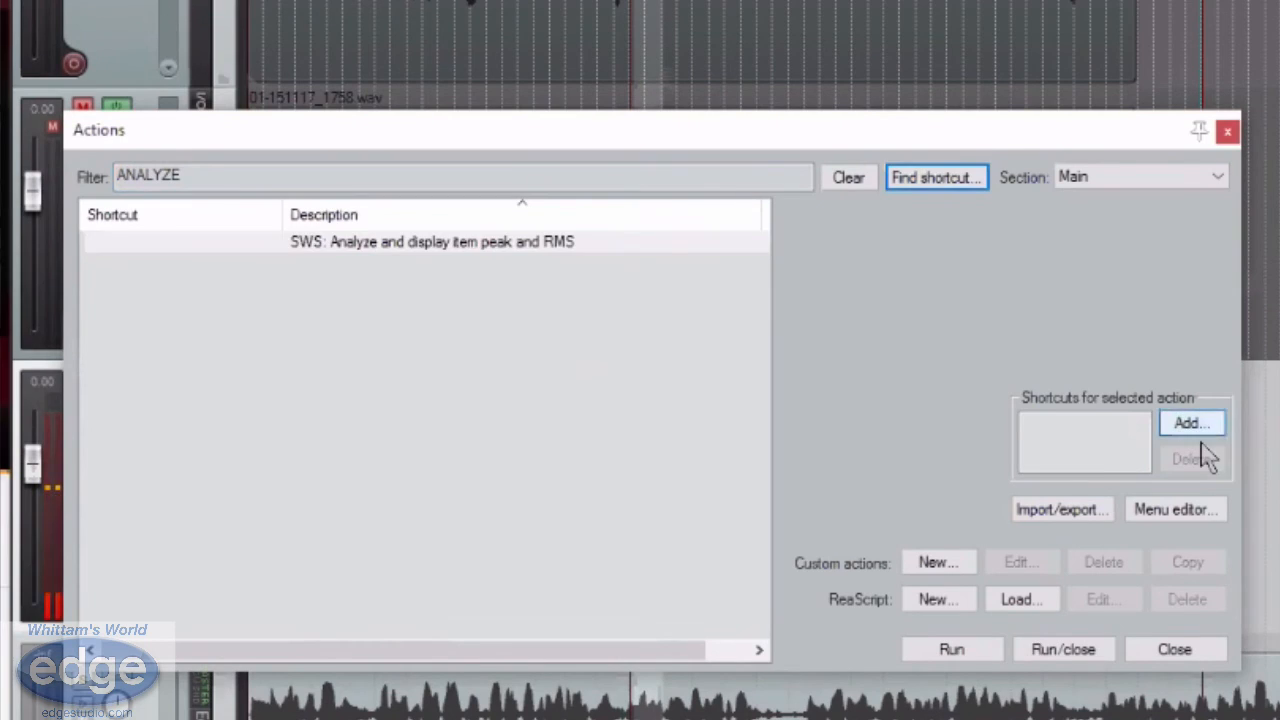
pyautogui.click(1190, 424)
pyautogui.press('a')
pyautogui.click(244, 430)
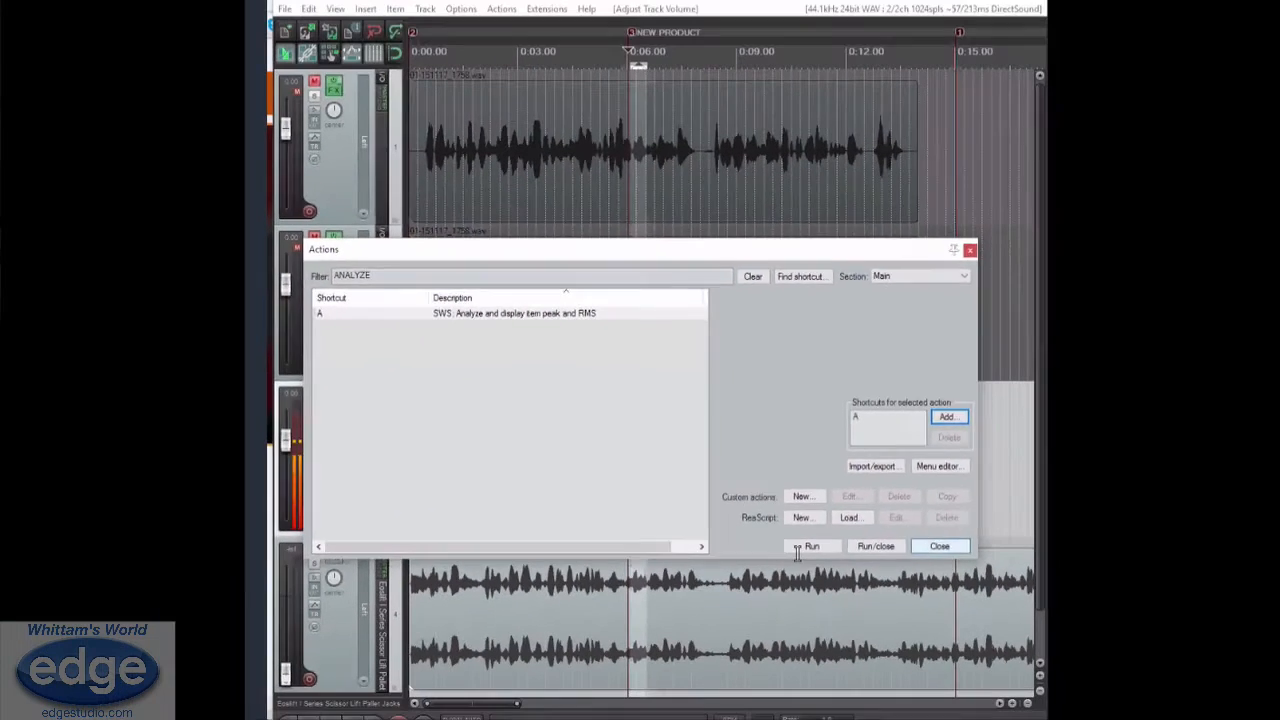
pyautogui.click(940, 547)
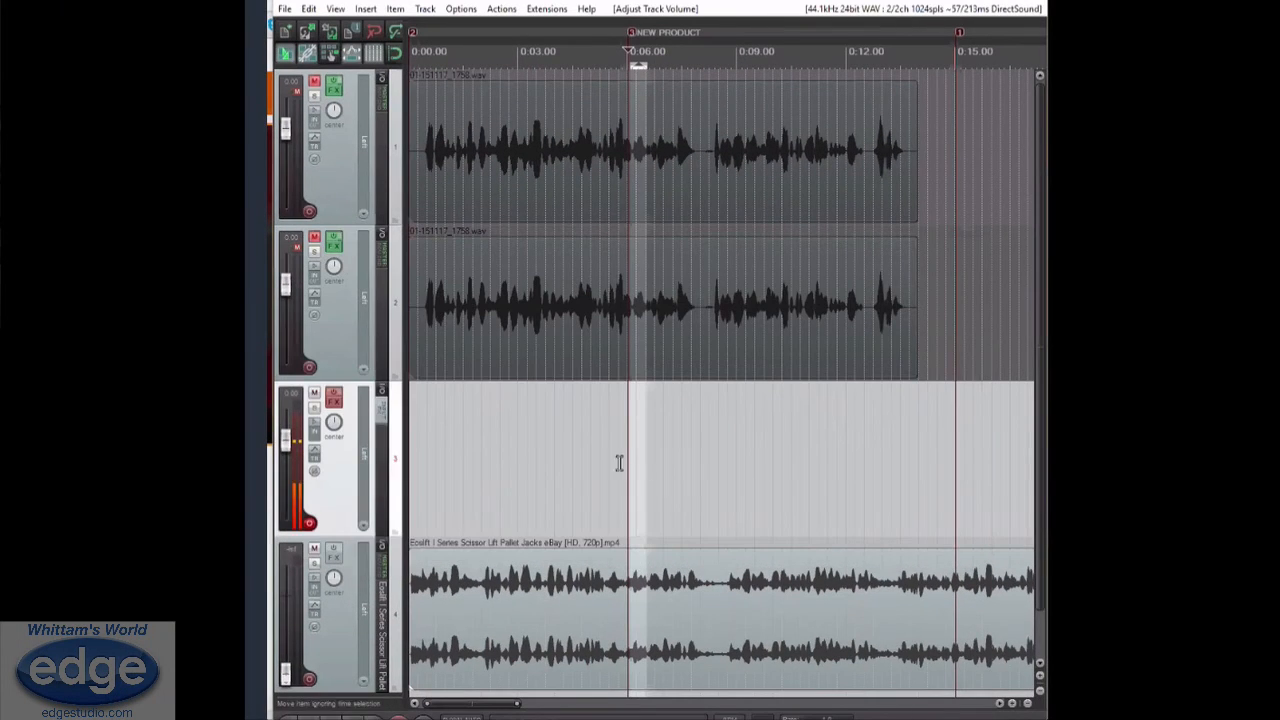
# Analyze the peak and RMS levels of the scissor lift video clip on track 4, and dismiss the report
pyautogui.click(545, 598)
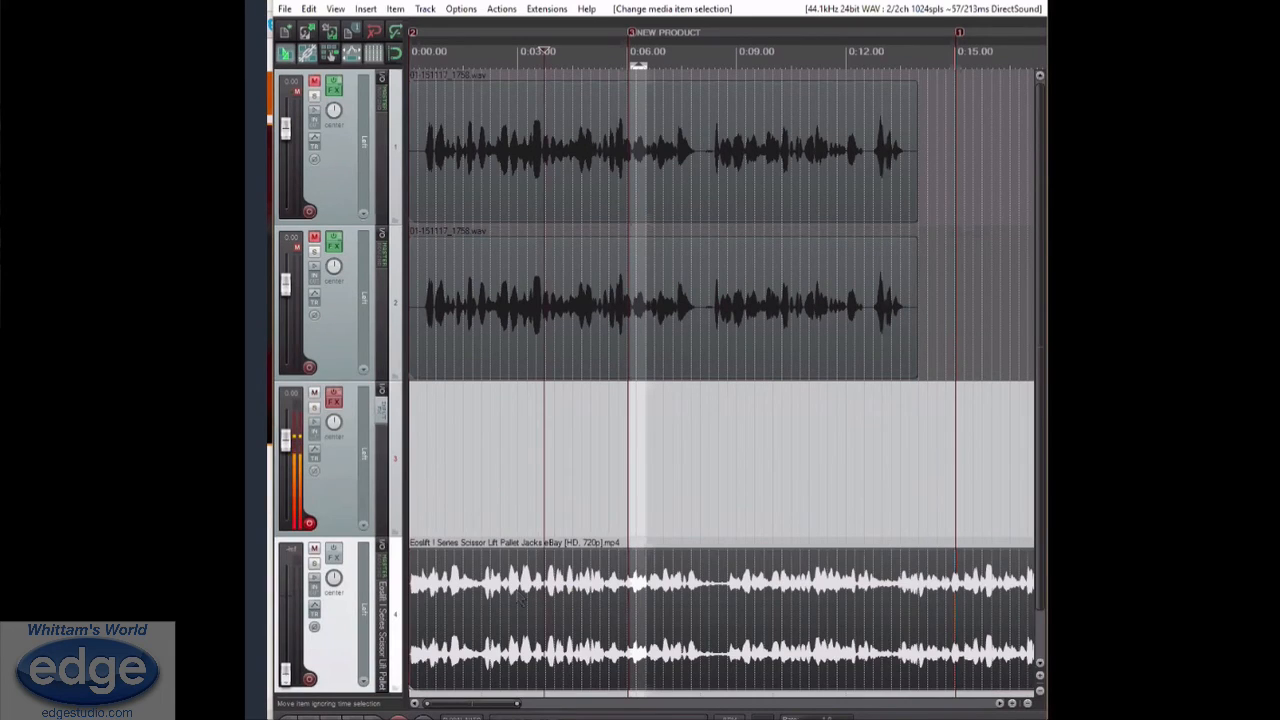
pyautogui.press('a')
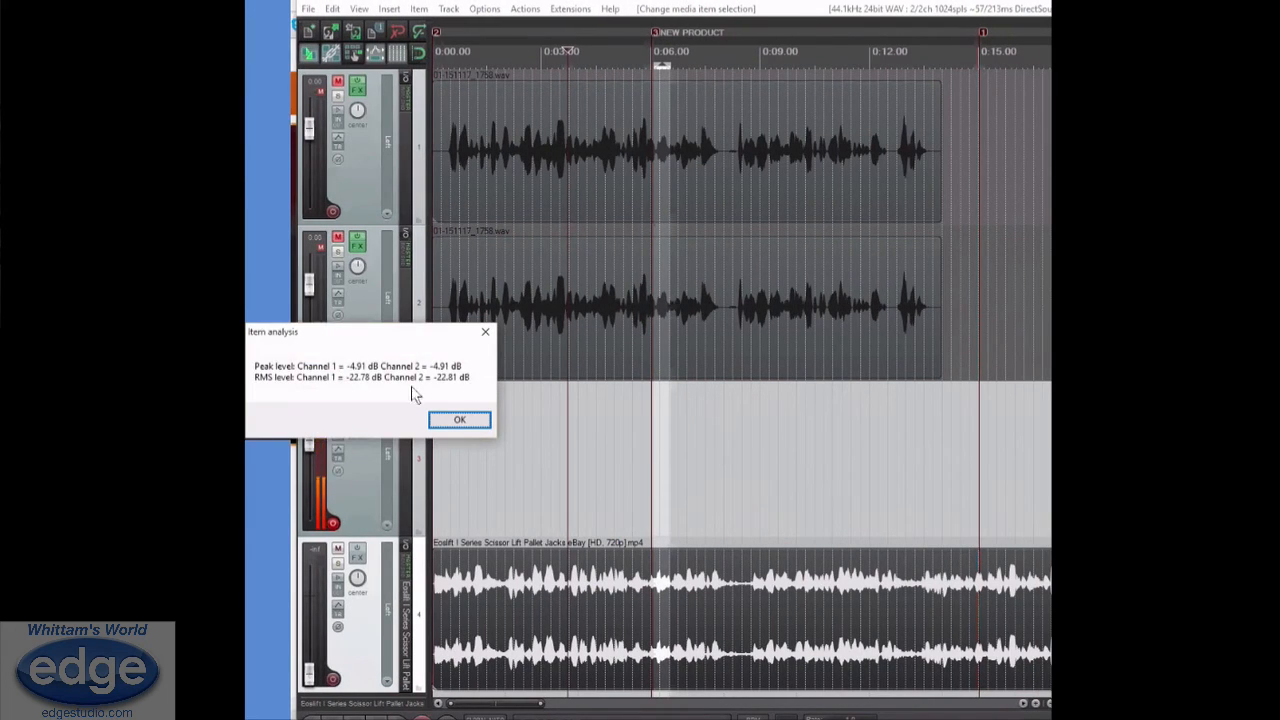
pyautogui.click(483, 420)
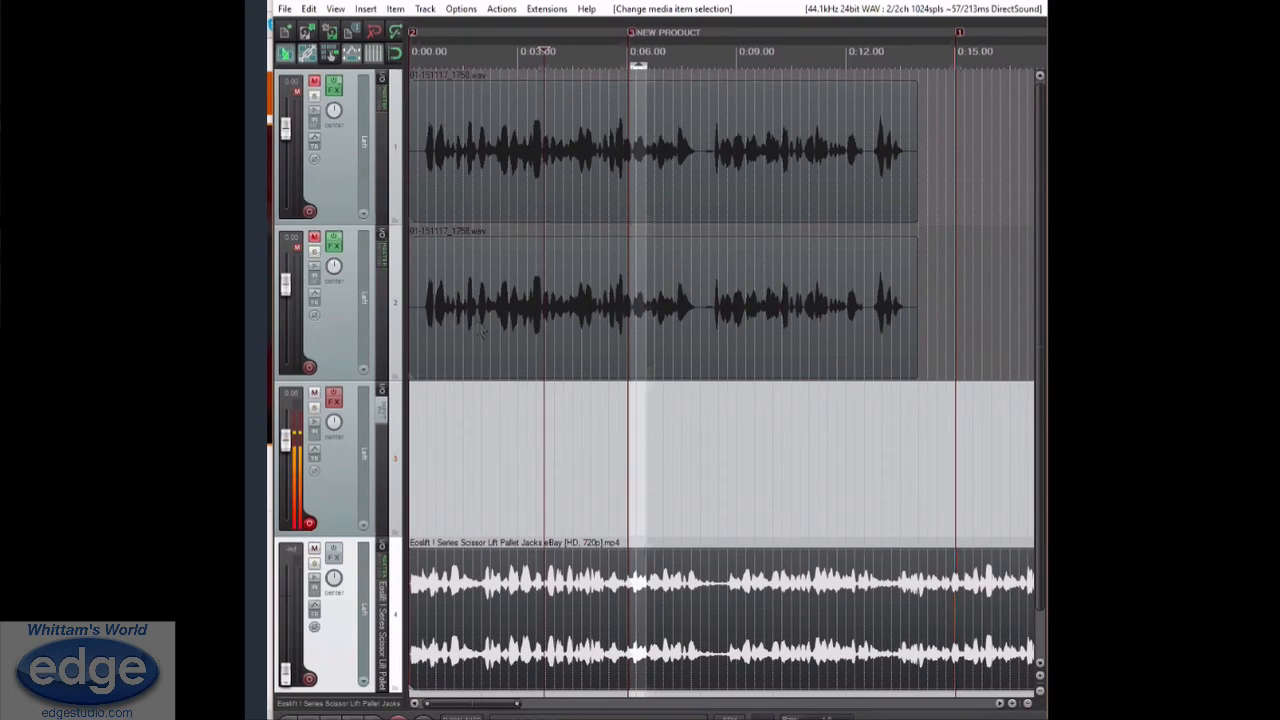
# Filter the action list for NORMALIZE and assign Alt+Shift+N to Xenakios/SWS: Normalize selected takes to dB value
pyautogui.click(501, 8)
pyautogui.click(526, 29)
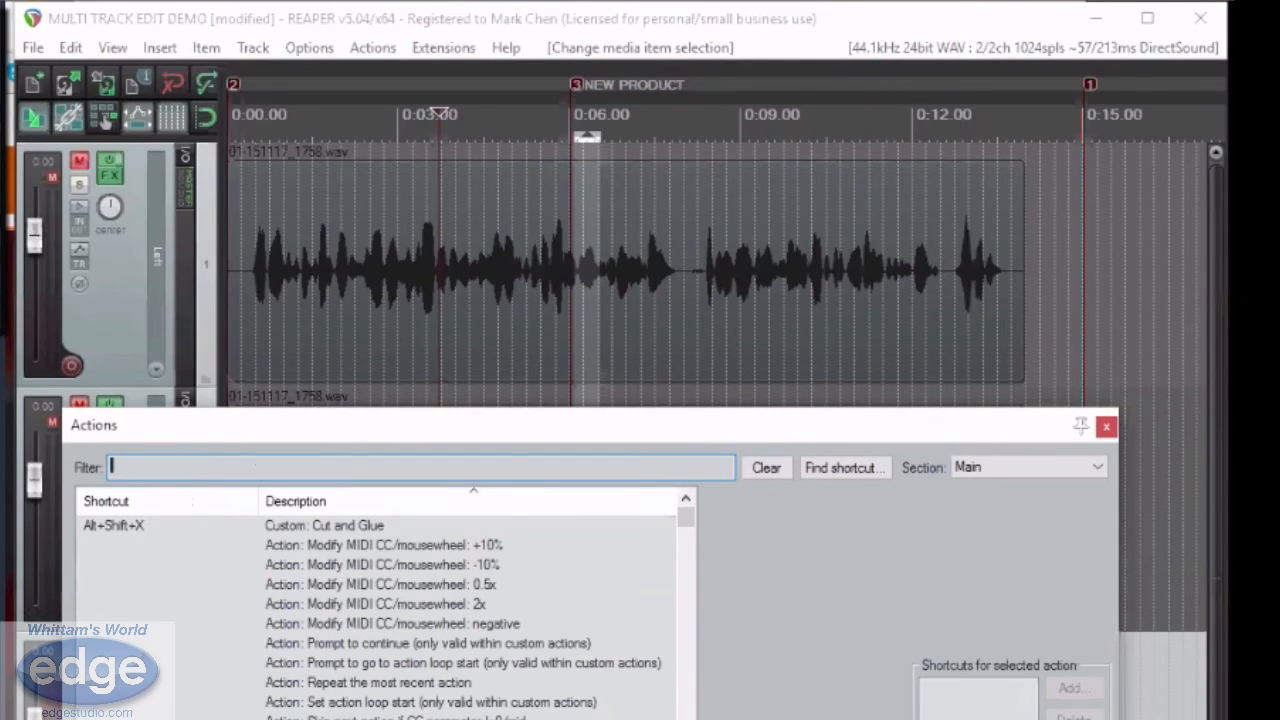
pyautogui.write('NORMALIZ')
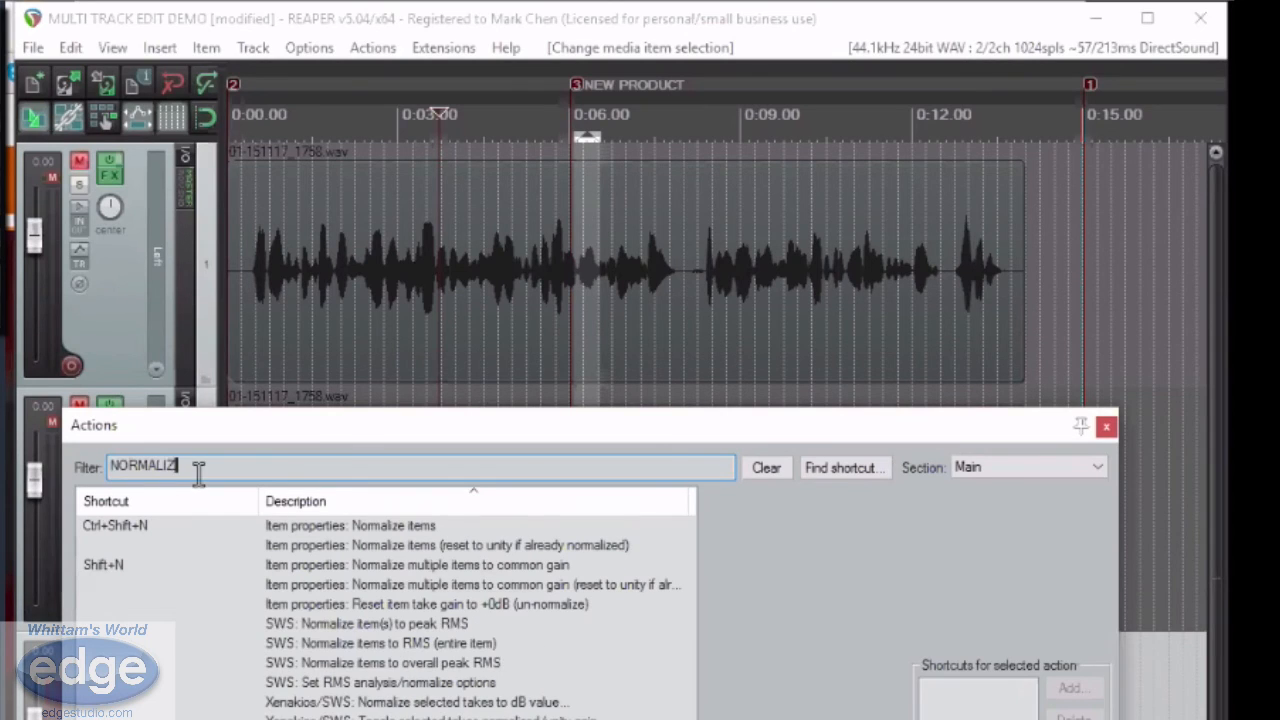
pyautogui.write('E')
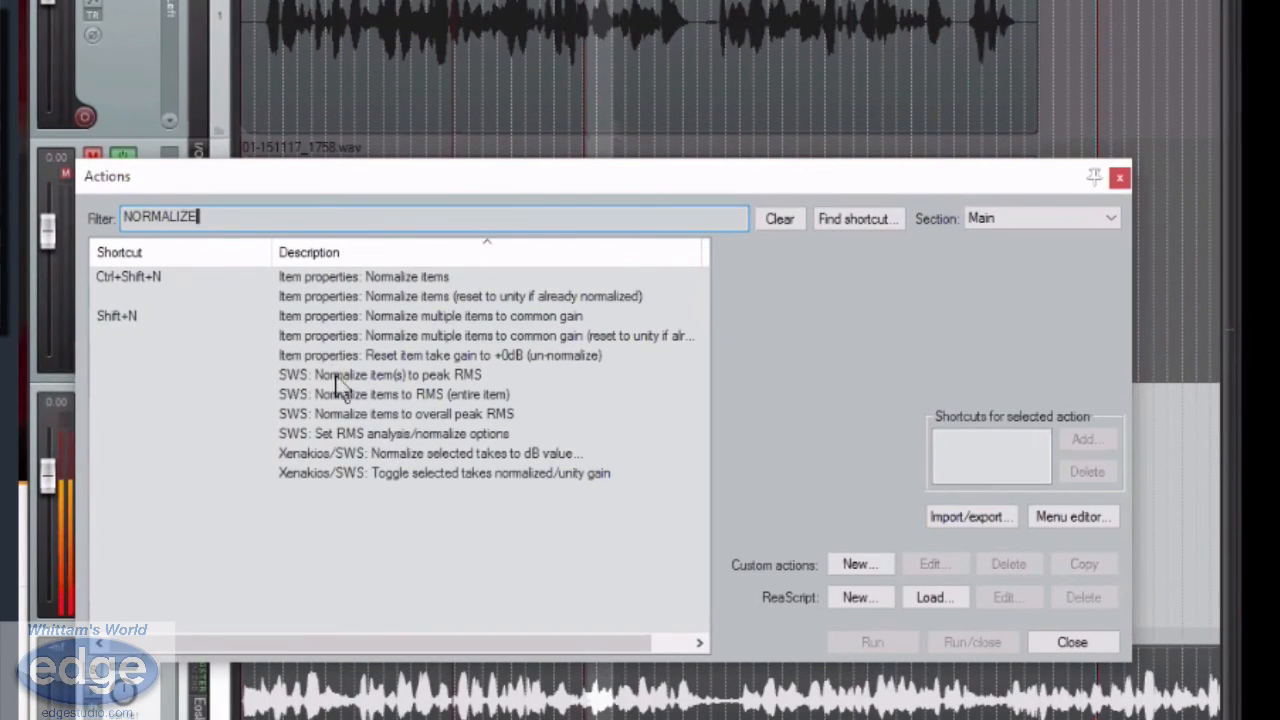
pyautogui.click(390, 455)
pyautogui.click(1086, 440)
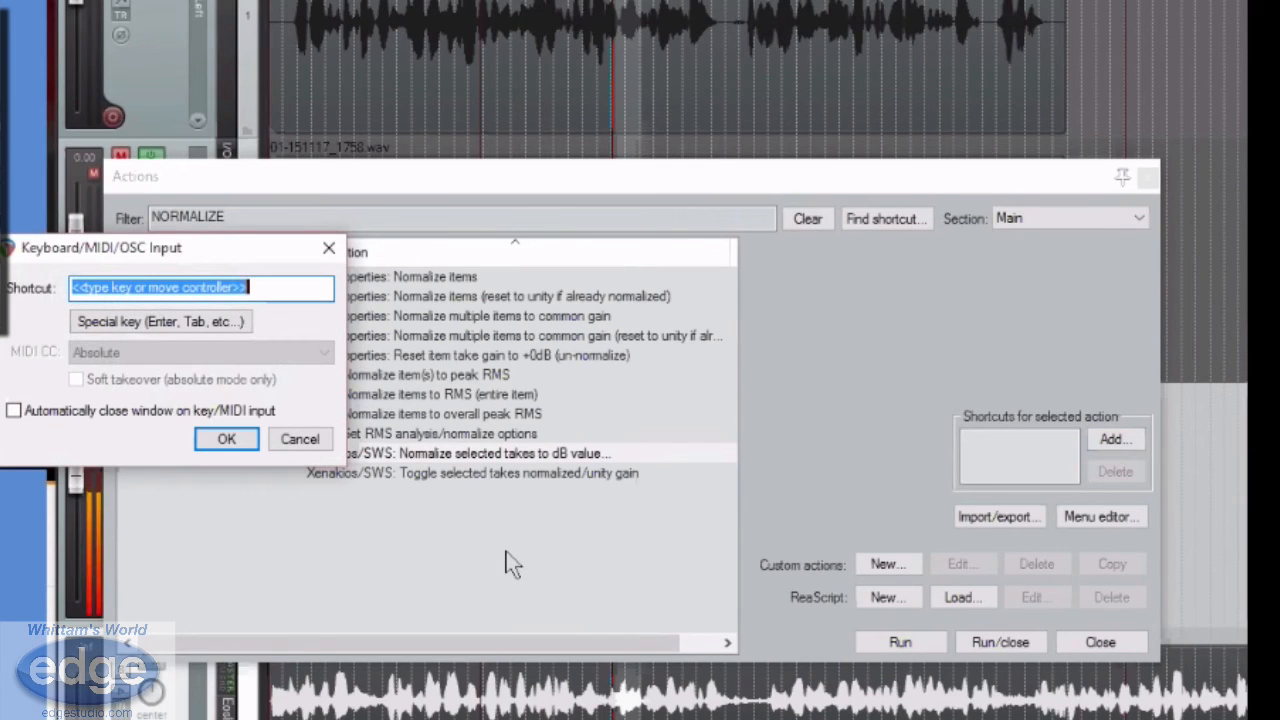
pyautogui.hotkey('alt', 'shift', 'n')
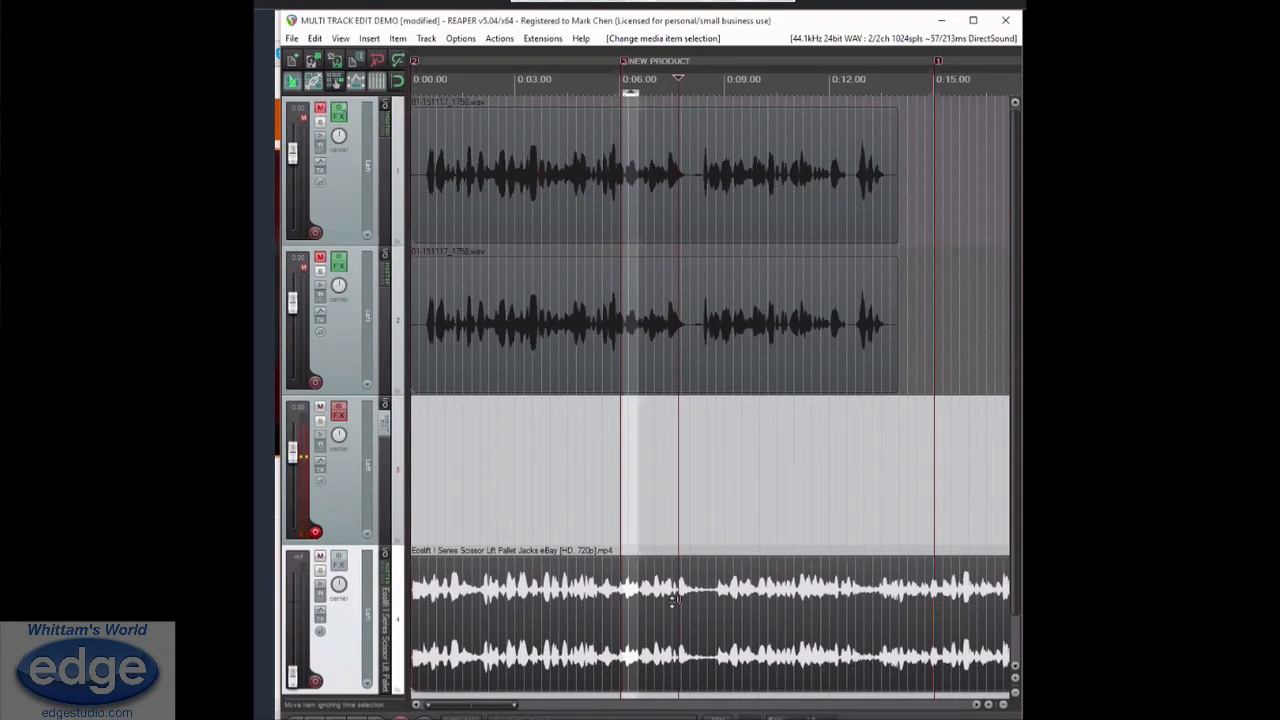
# Normalize the selected scissor lift video clip on track 4 to -3 dB
pyautogui.hotkey('alt', 'shift', 'n')
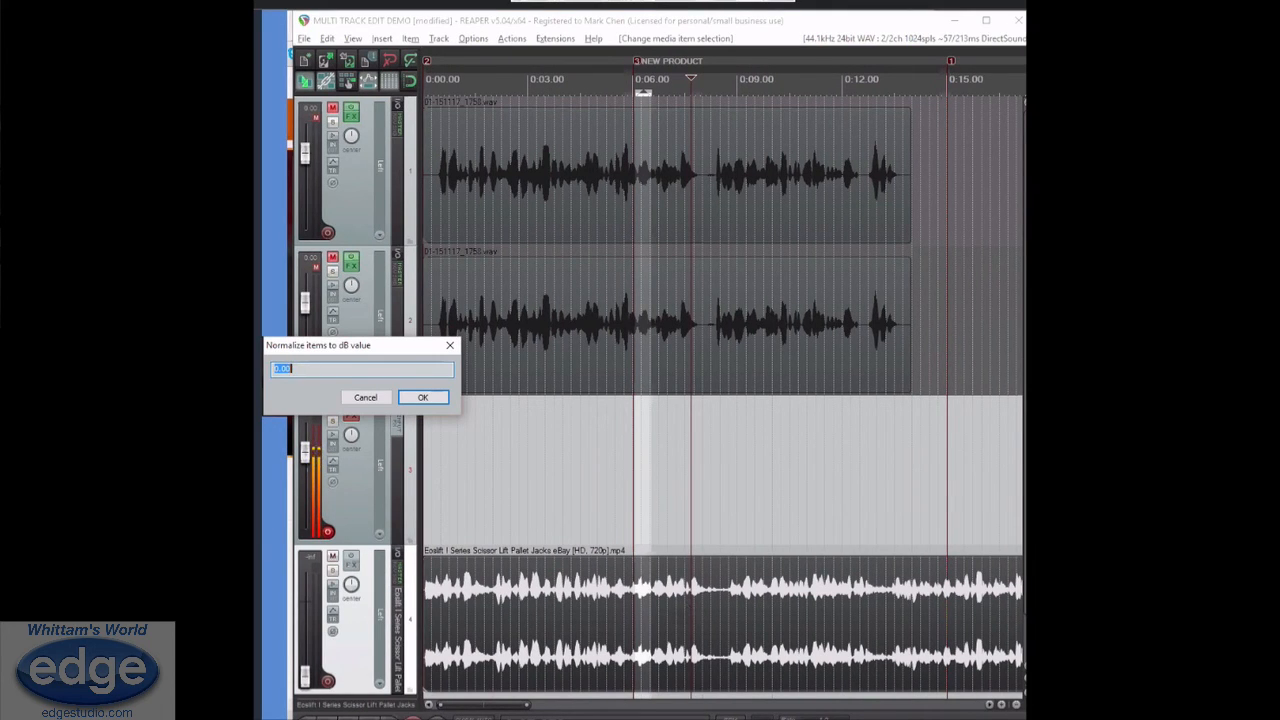
pyautogui.write('-3')
pyautogui.press('Return')
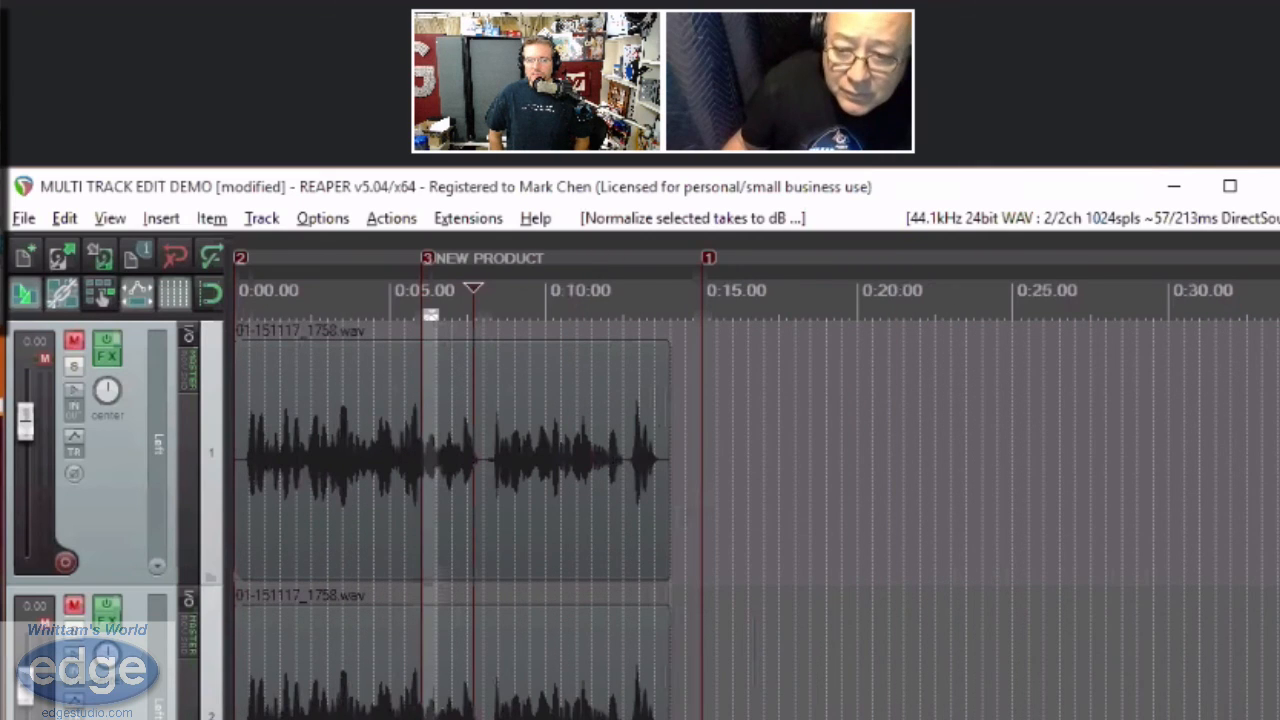
pyautogui.scroll(4, 757, 450)
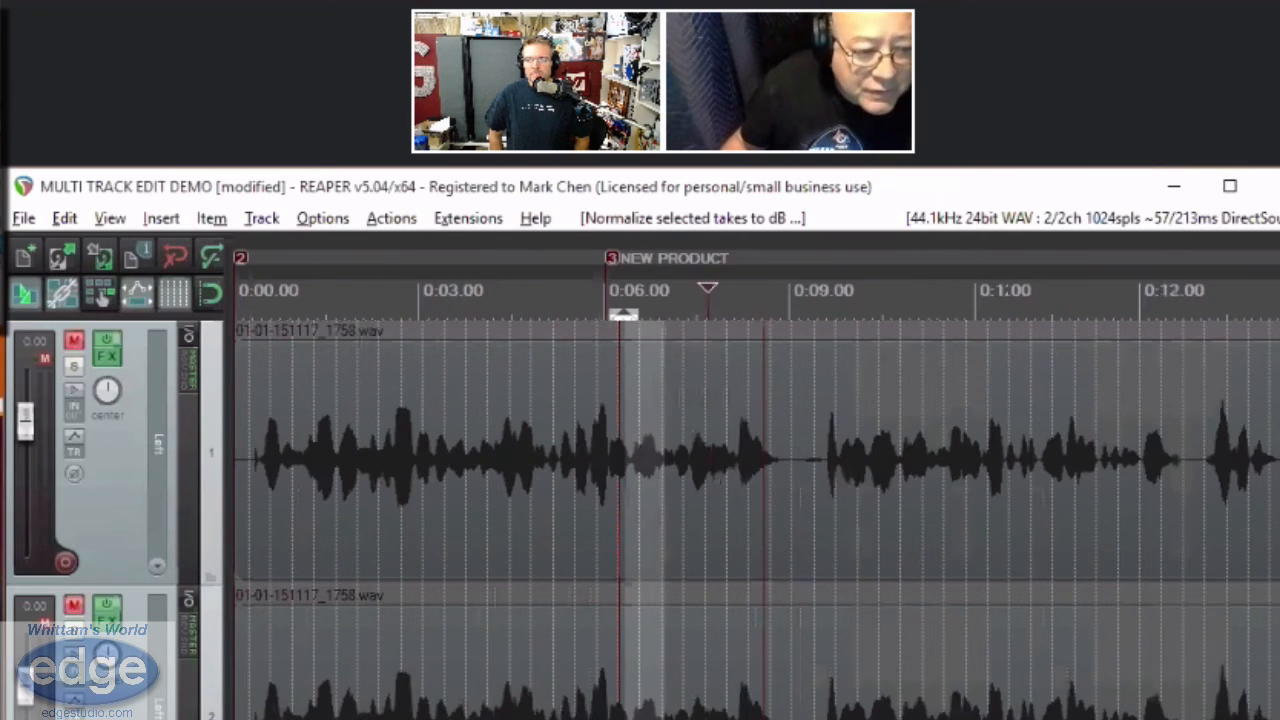